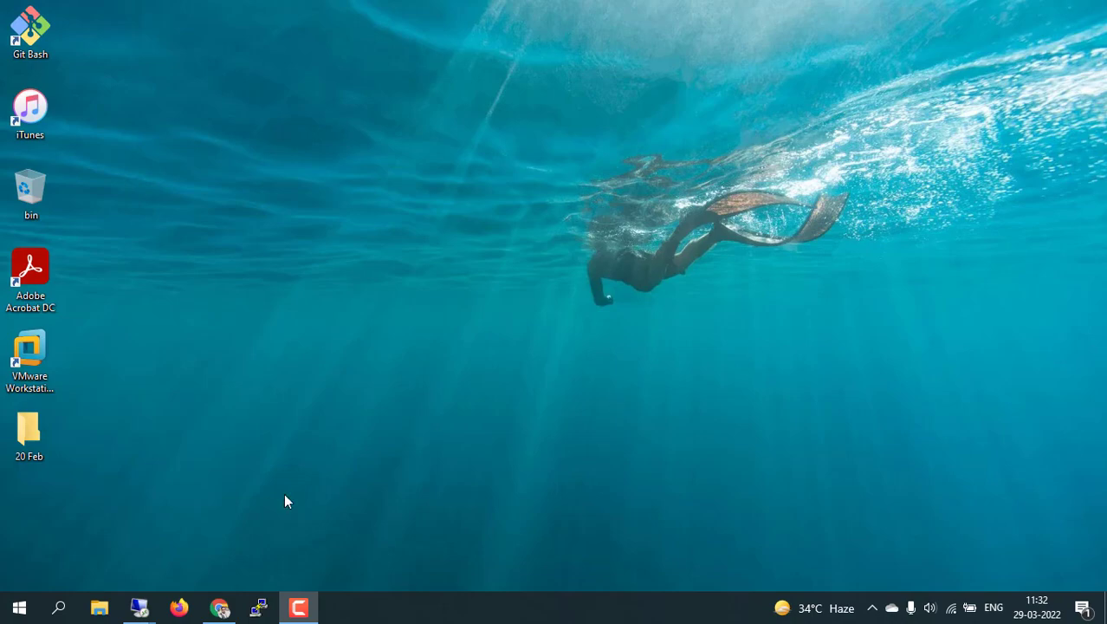
Switch to the Azure portal in Chrome, open the virtual machines list, and close the old vm02 browser tab.
{"action": "left_click", "coordinate": [219, 607]}
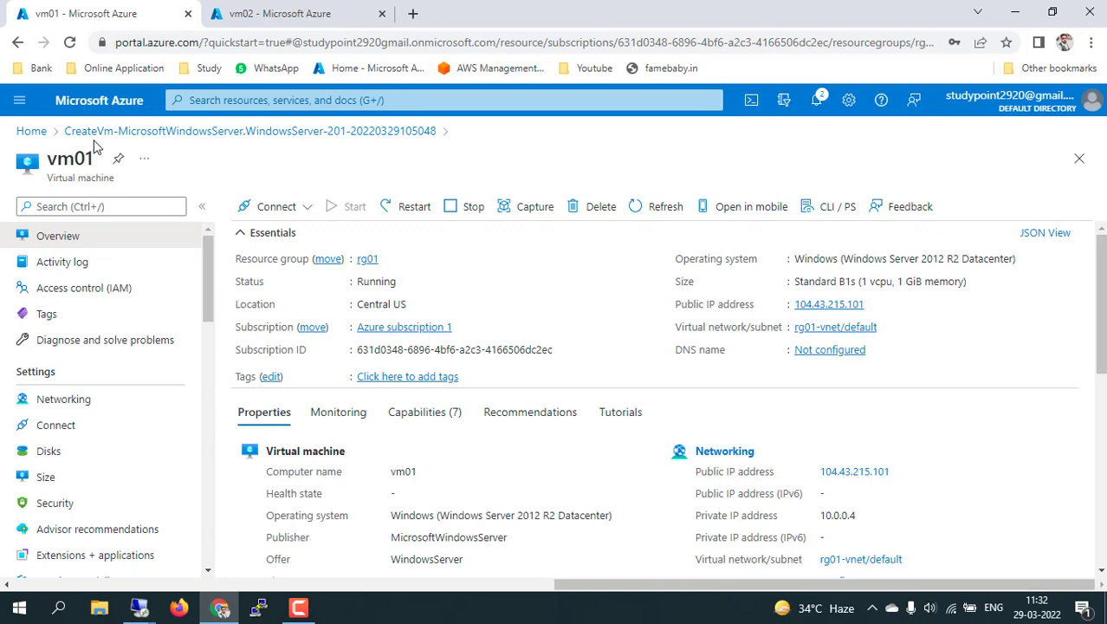
{"action": "left_click", "coordinate": [31, 131]}
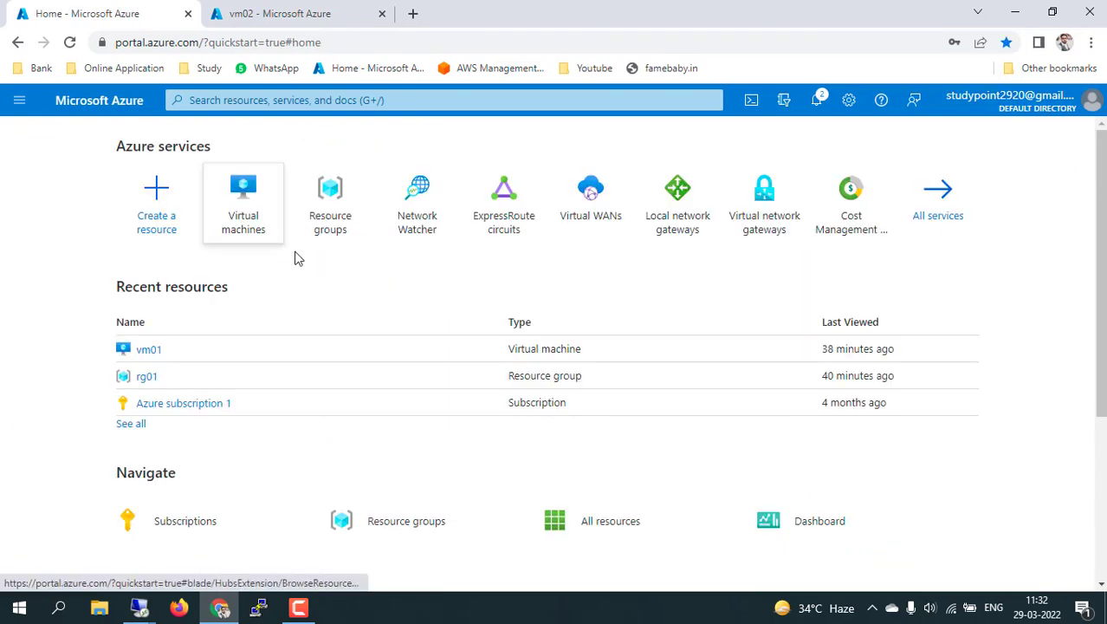
{"action": "left_click", "coordinate": [246, 208]}
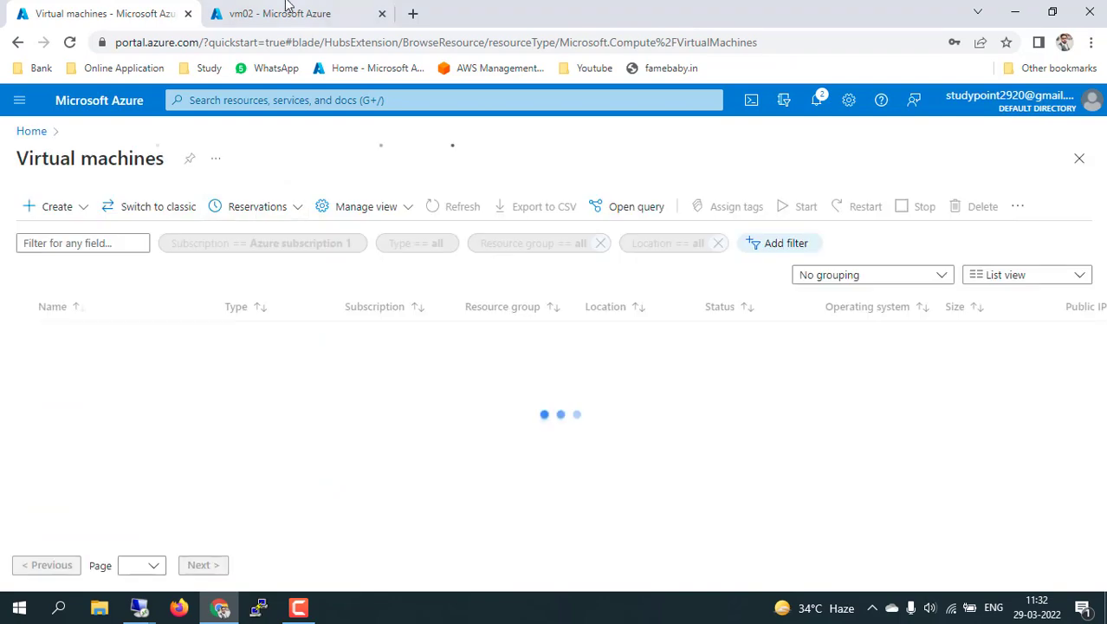
{"action": "left_click", "coordinate": [288, 10]}
{"action": "left_click", "coordinate": [382, 13]}
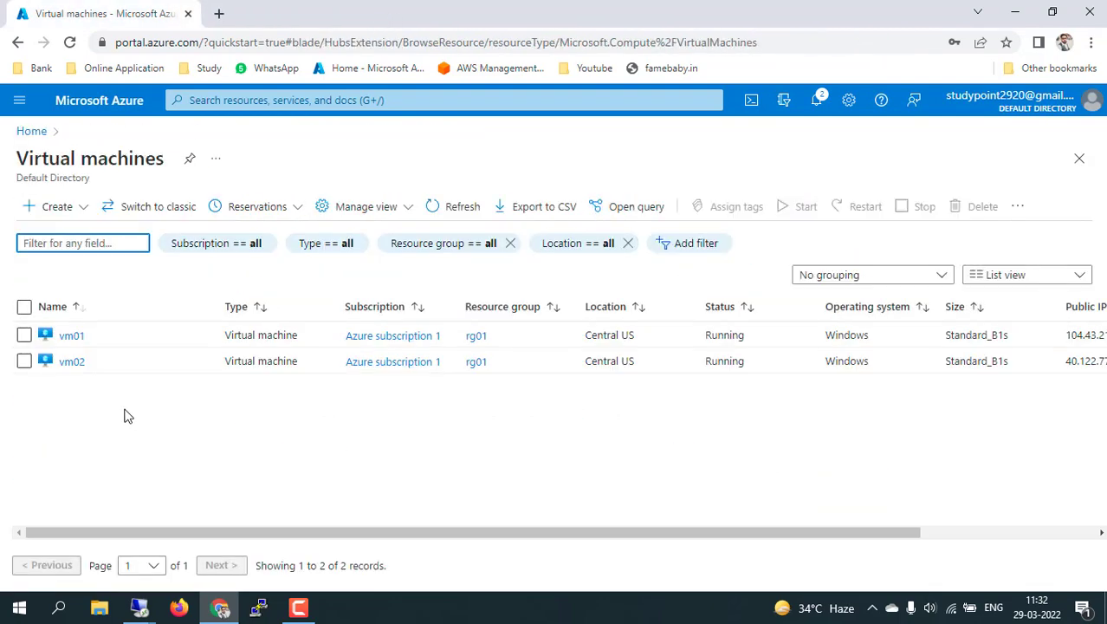
Open vm01 and vm02 from the virtual machines list in separate browser tabs and bring up the vm01 page.
{"action": "middle_click", "coordinate": [73, 362]}
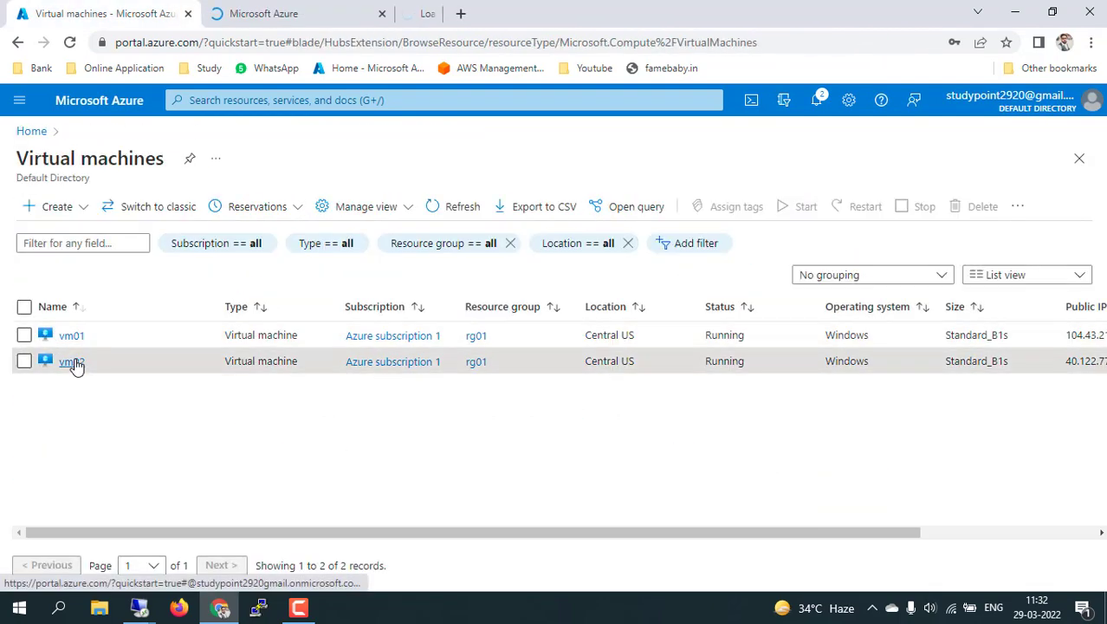
{"action": "middle_click", "coordinate": [74, 363]}
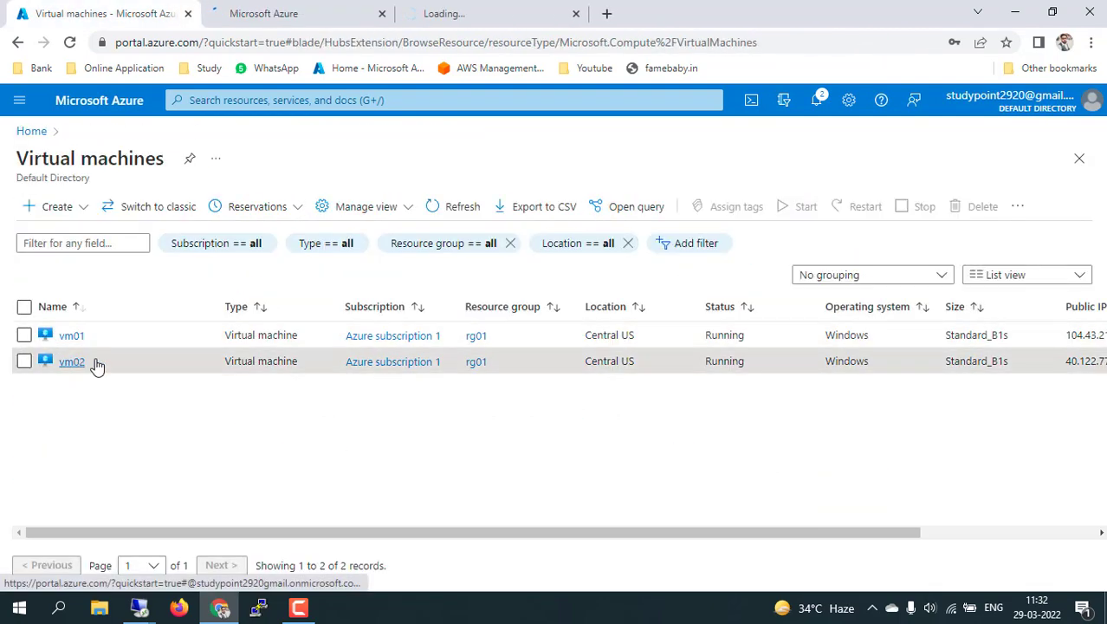
{"action": "left_click", "coordinate": [315, 12]}
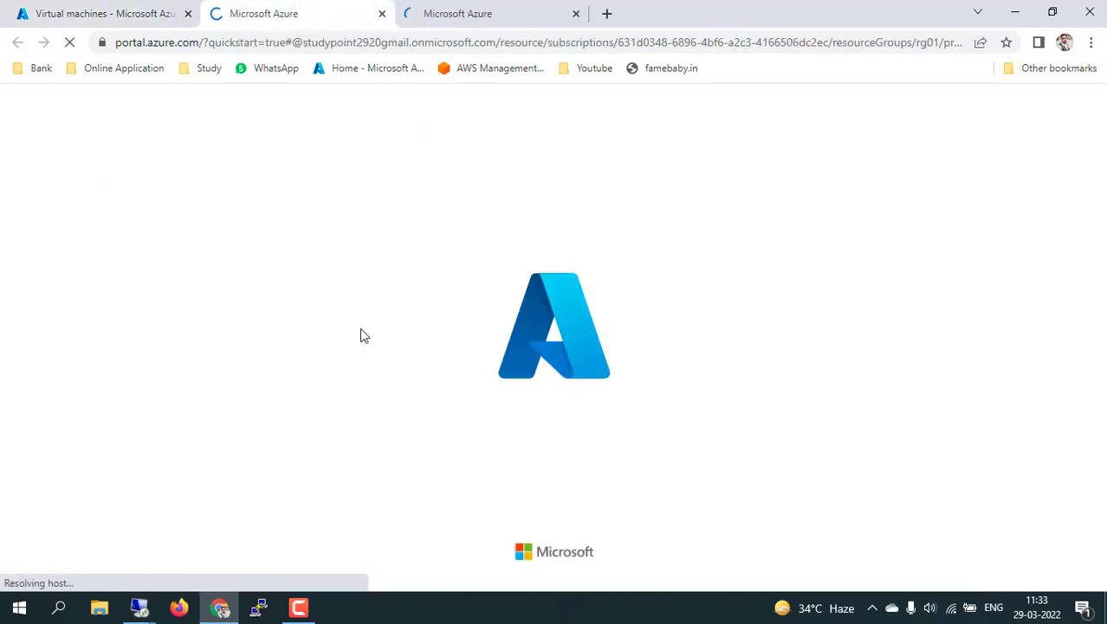
{"action": "left_click", "coordinate": [482, 7]}
{"action": "left_click", "coordinate": [313, 11]}
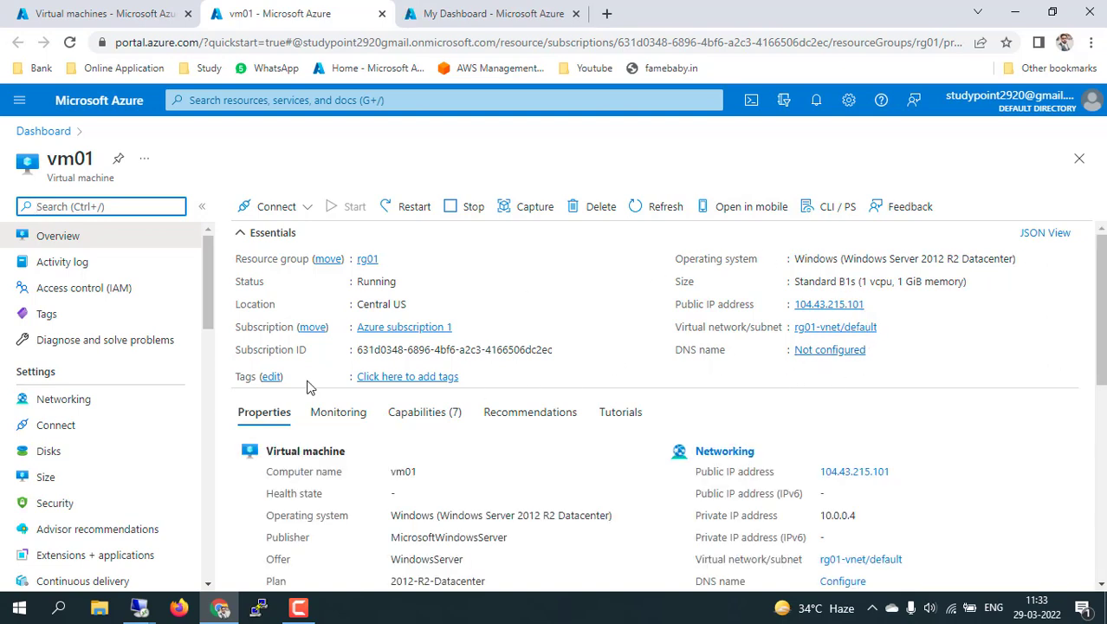
Review the inbound port rules in vm01's Networking settings and look over the vm02 overview.
{"action": "left_click", "coordinate": [19, 407]}
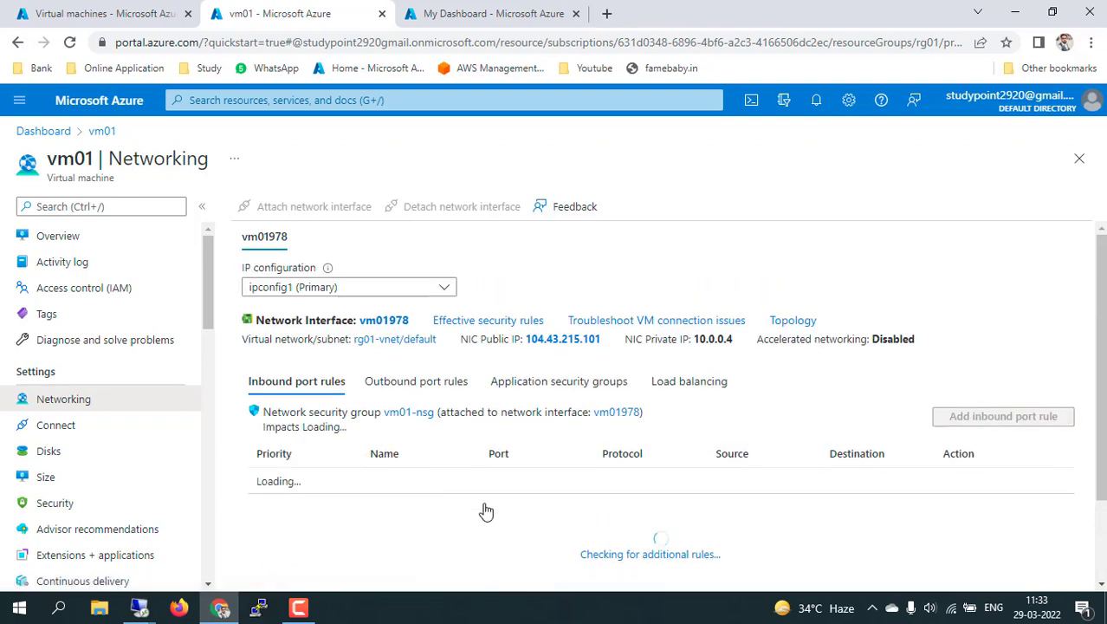
{"action": "scroll", "coordinate": [489, 439], "scroll_direction": "down", "scroll_amount": 1}
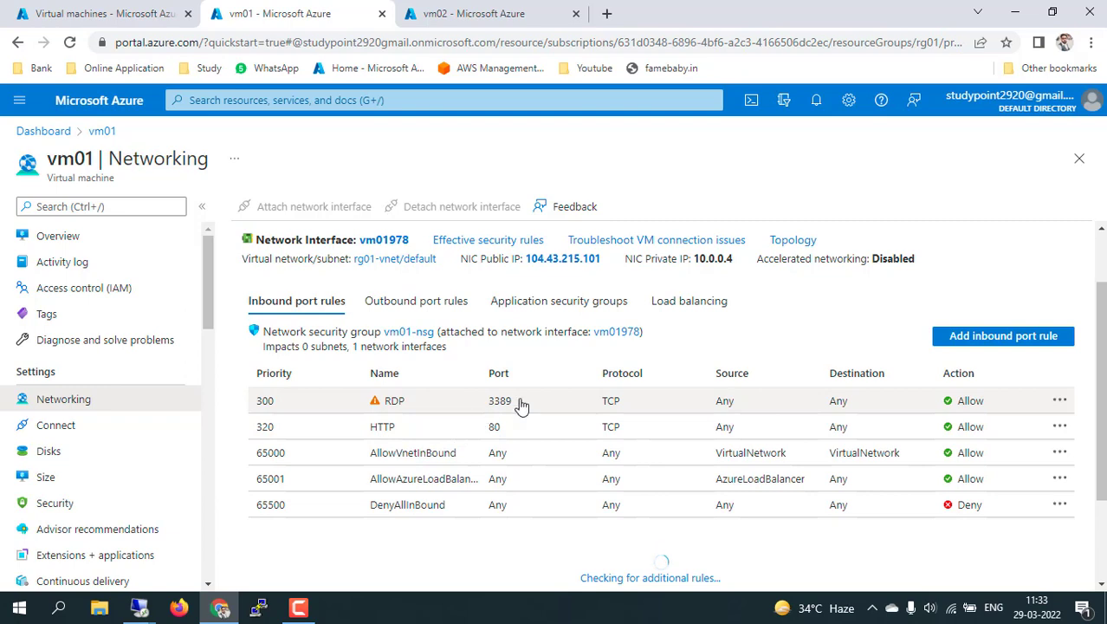
{"action": "left_click", "coordinate": [467, 7]}
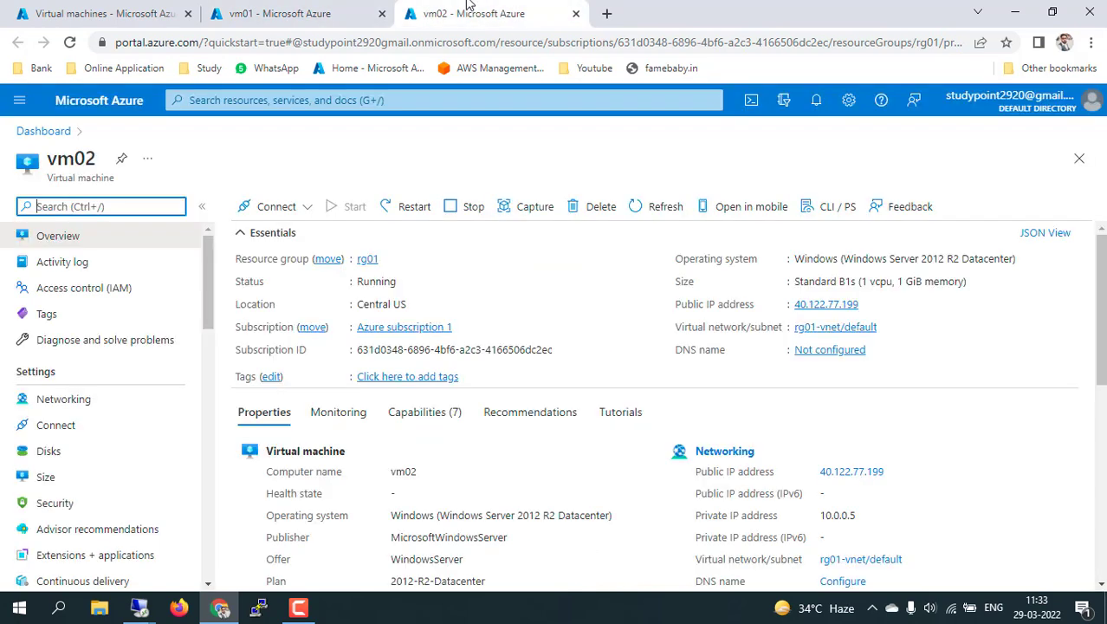
{"action": "scroll", "coordinate": [589, 500], "scroll_direction": "down", "scroll_amount": 3}
{"action": "scroll", "coordinate": [589, 499], "scroll_direction": "up", "scroll_amount": 3}
Open the Connection troubleshoot page of vm01.
{"action": "left_click", "coordinate": [291, 12]}
{"action": "scroll", "coordinate": [93, 487], "scroll_direction": "down", "scroll_amount": 5}
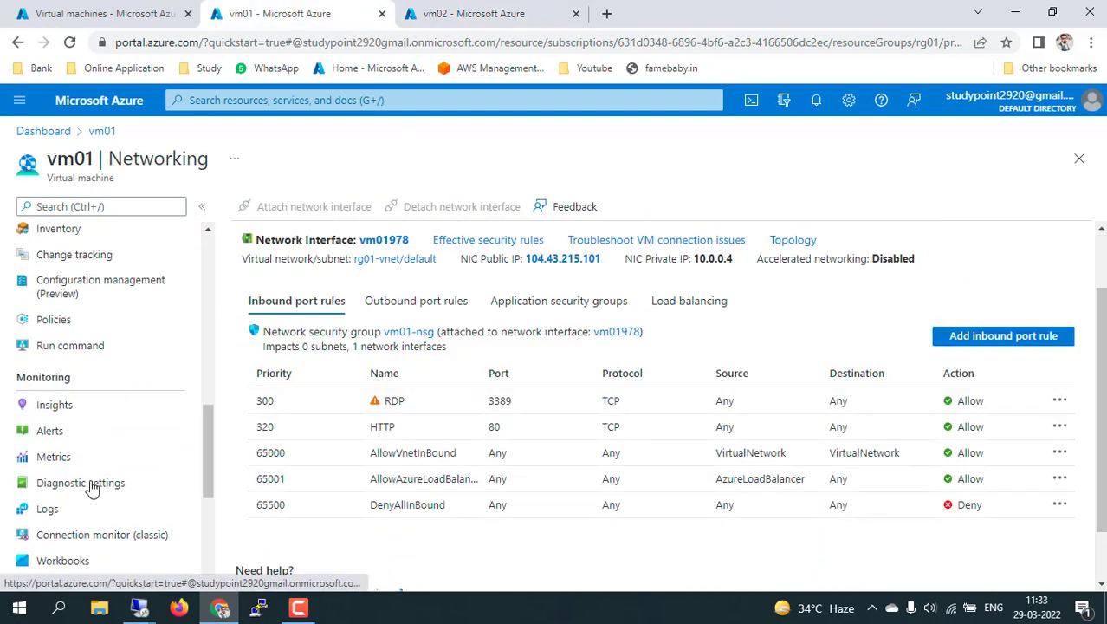
{"action": "scroll", "coordinate": [93, 488], "scroll_direction": "down", "scroll_amount": 4}
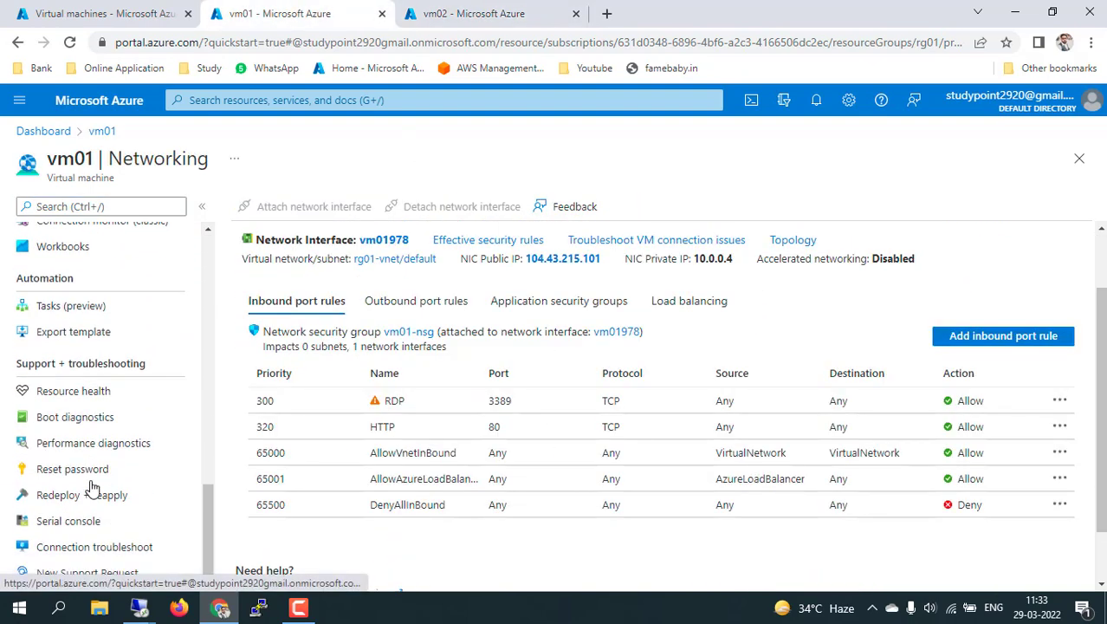
{"action": "left_click", "coordinate": [124, 554]}
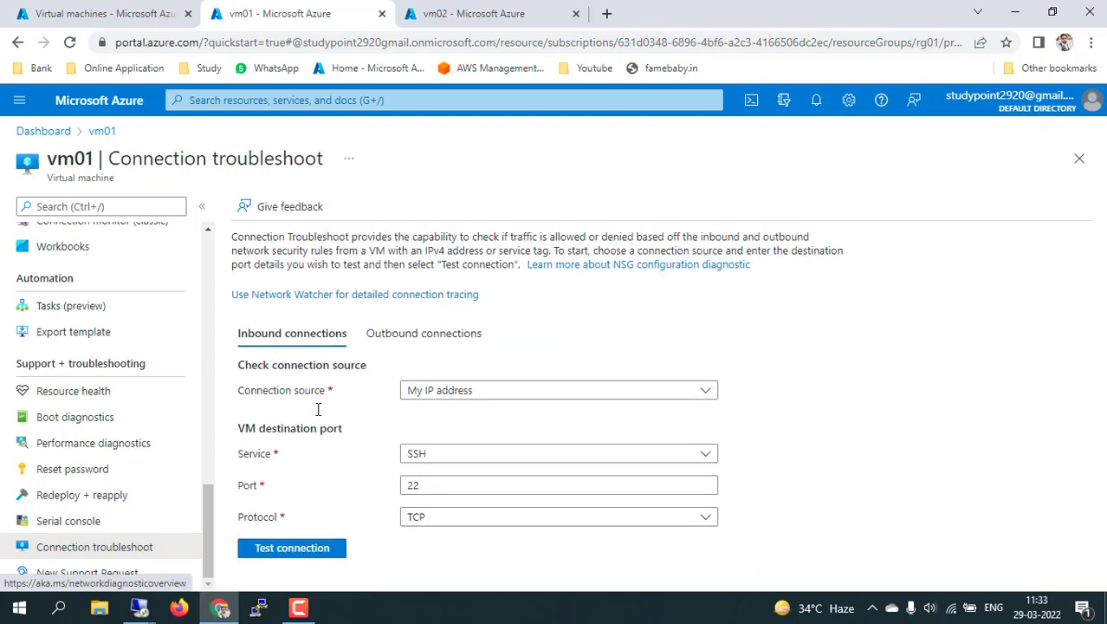
Check the installed extensions on the Extensions + applications pages of vm01 and vm02.
{"action": "scroll", "coordinate": [109, 339], "scroll_direction": "up", "scroll_amount": 3}
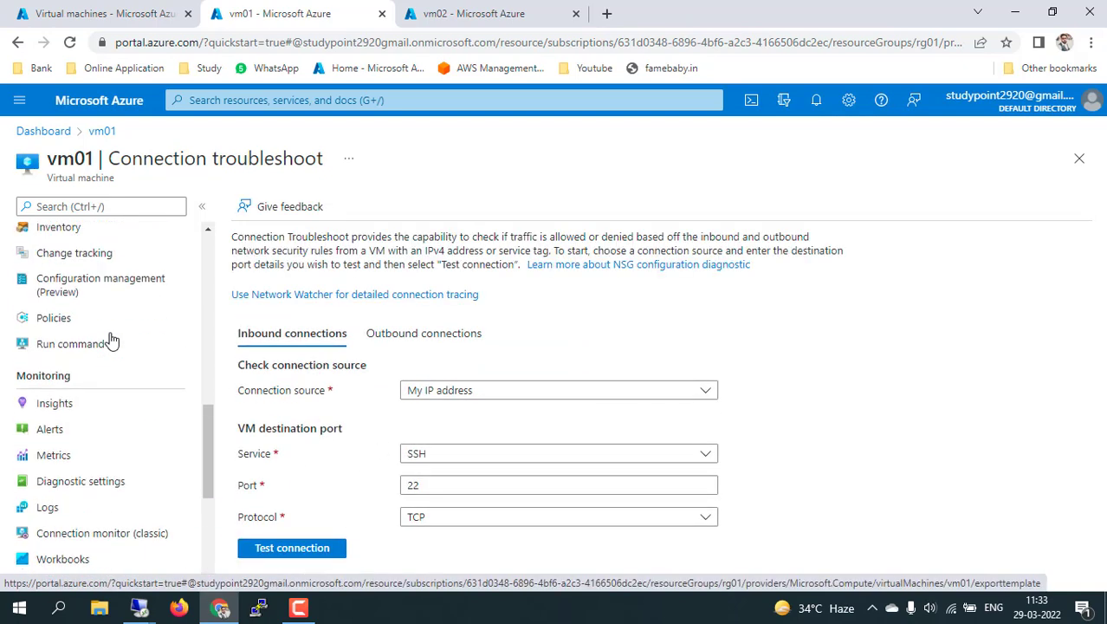
{"action": "scroll", "coordinate": [109, 338], "scroll_direction": "up", "scroll_amount": 4}
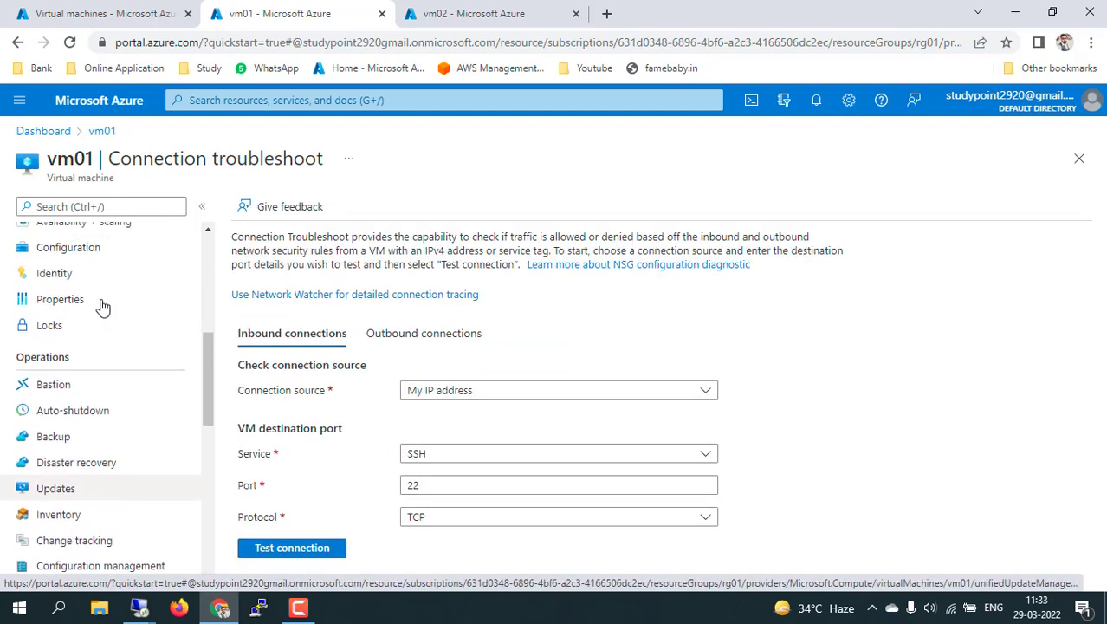
{"action": "scroll", "coordinate": [102, 305], "scroll_direction": "up", "scroll_amount": 5}
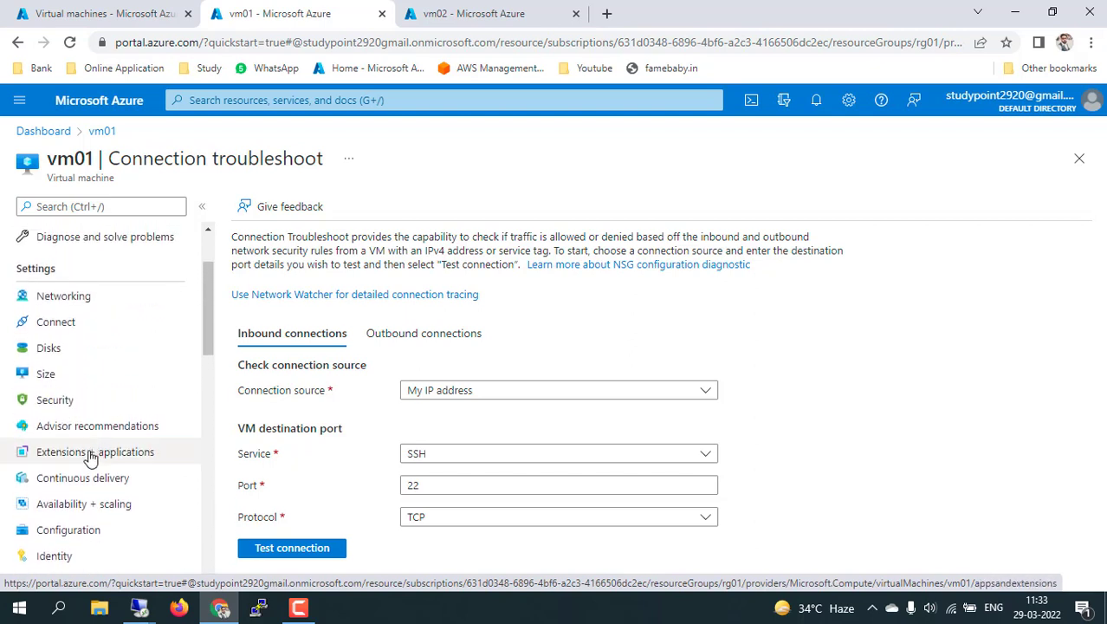
{"action": "left_click", "coordinate": [90, 454]}
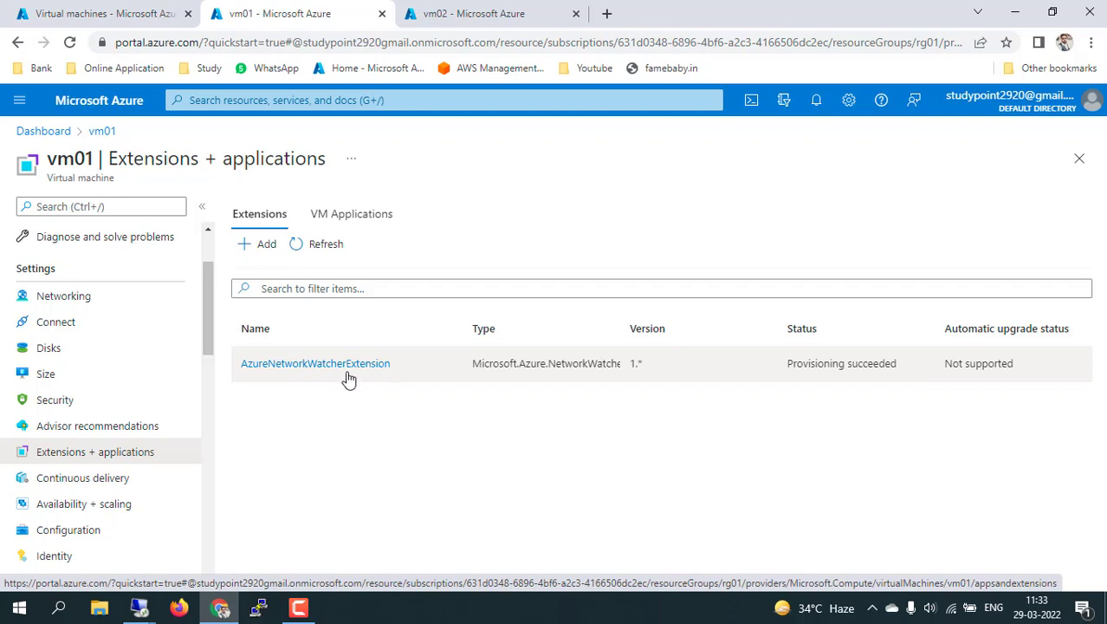
{"action": "left_click", "coordinate": [472, 14]}
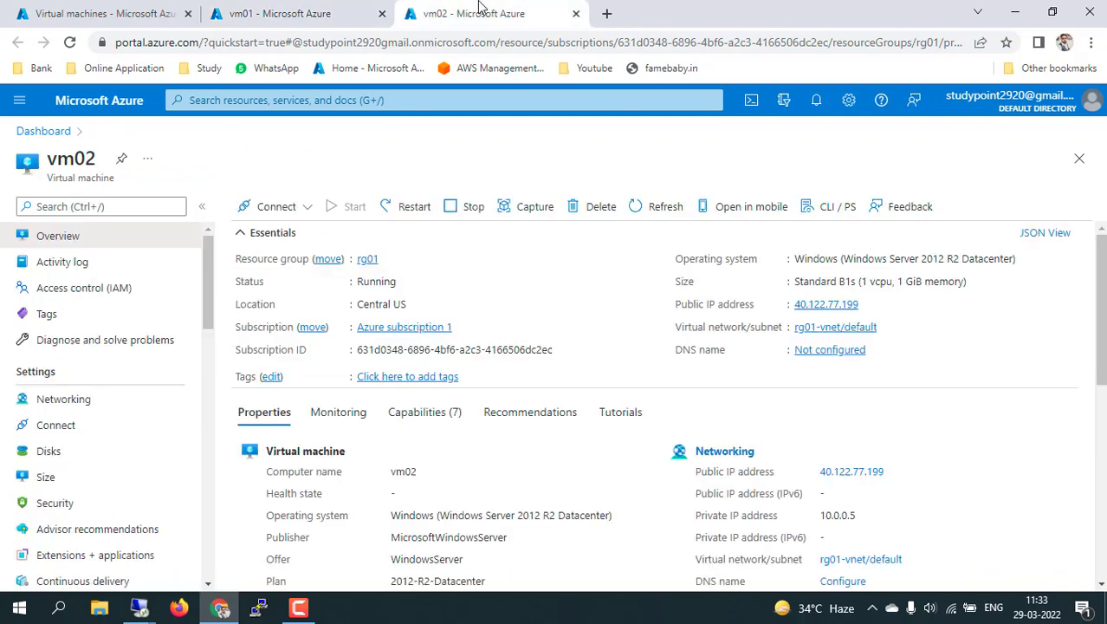
{"action": "left_click", "coordinate": [98, 562]}
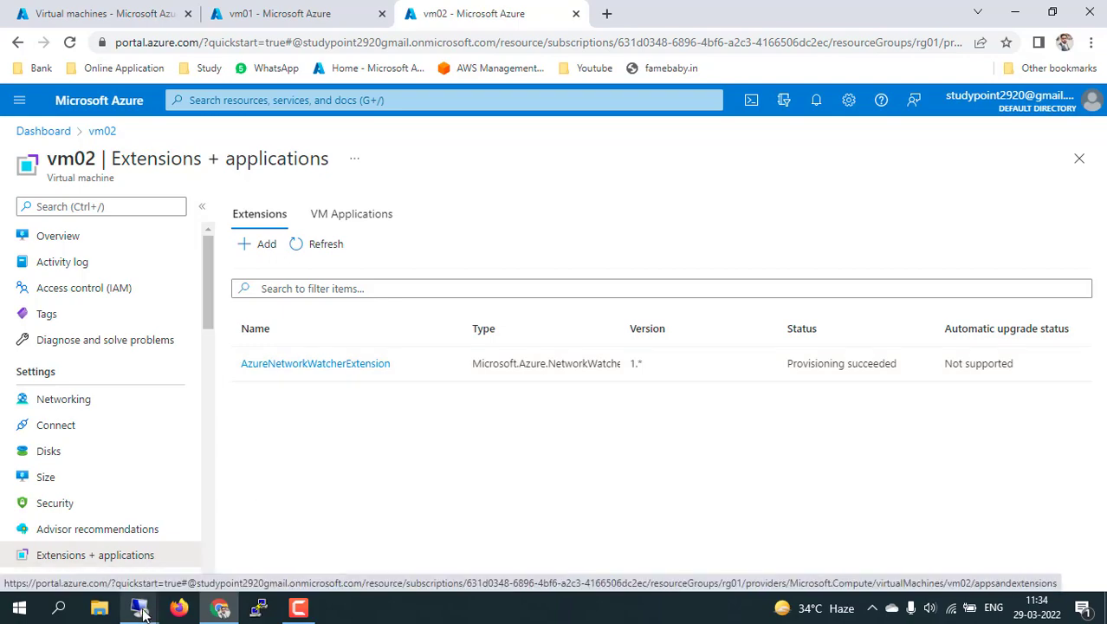
View the open Remote Desktop session to vm02 at 40.122.77.199, and return to the Azure portal.
{"action": "mouse_move", "coordinate": [144, 612]}
{"action": "left_click", "coordinate": [115, 507]}
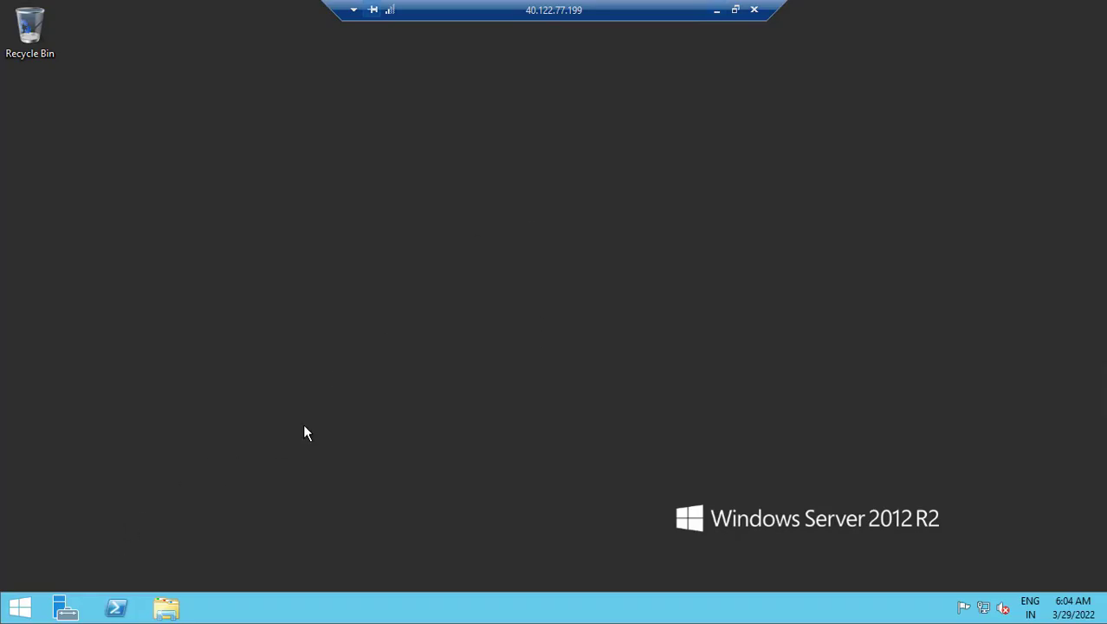
{"action": "left_click", "coordinate": [715, 11]}
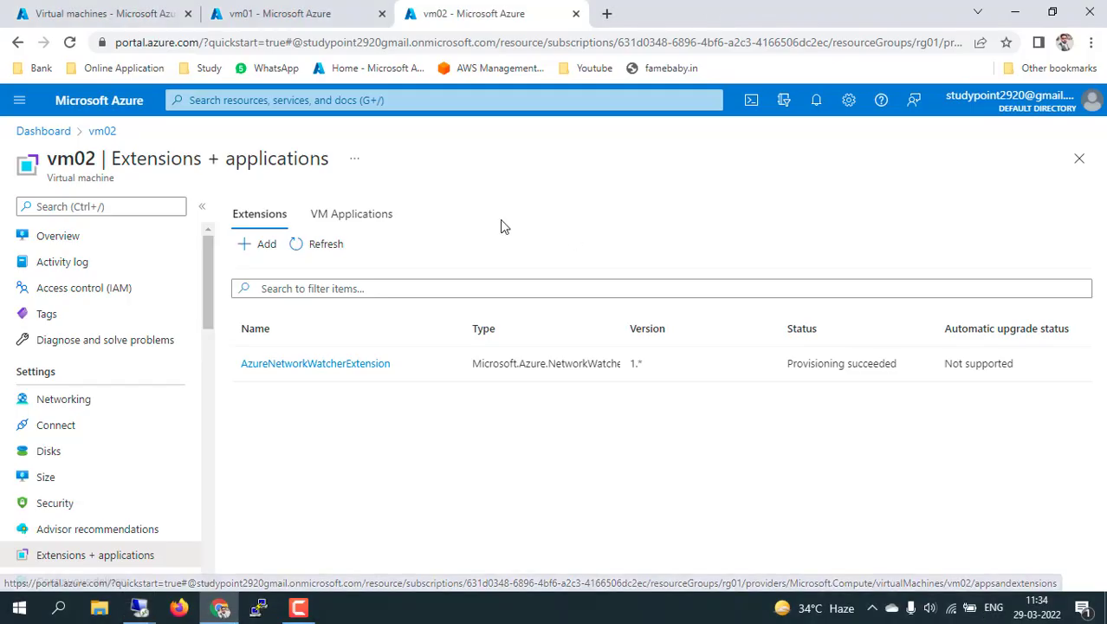
Load vm01's public IP address 104.43.215.101 from its overview in a new browser tab to test its web server.
{"action": "left_click", "coordinate": [294, 11]}
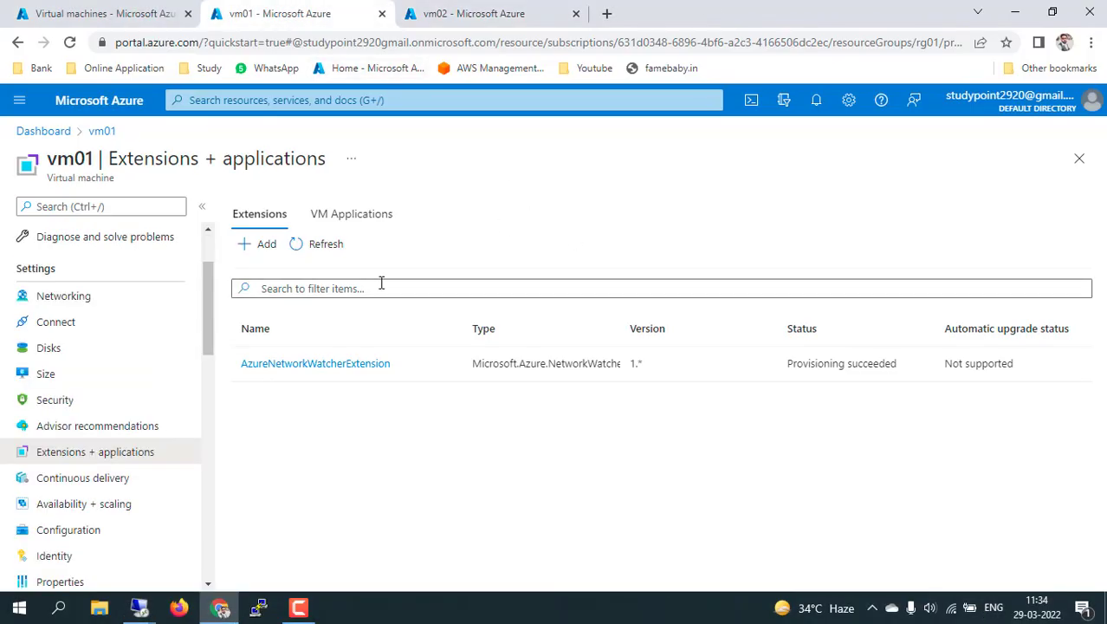
{"action": "scroll", "coordinate": [110, 272], "scroll_direction": "up", "scroll_amount": 3}
{"action": "left_click", "coordinate": [91, 240]}
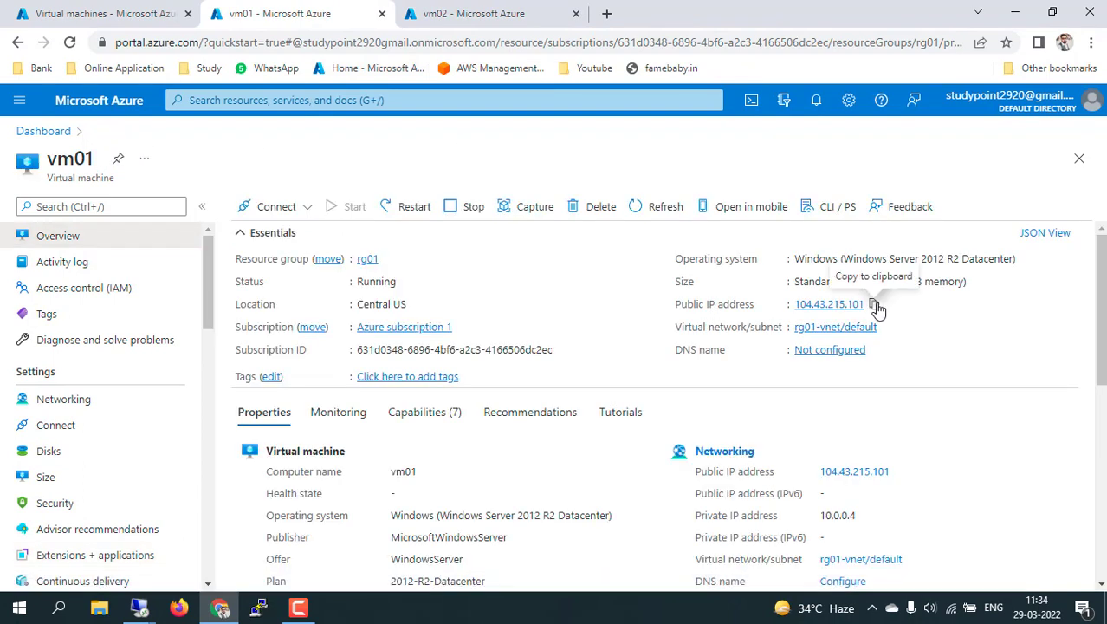
{"action": "left_click", "coordinate": [607, 13]}
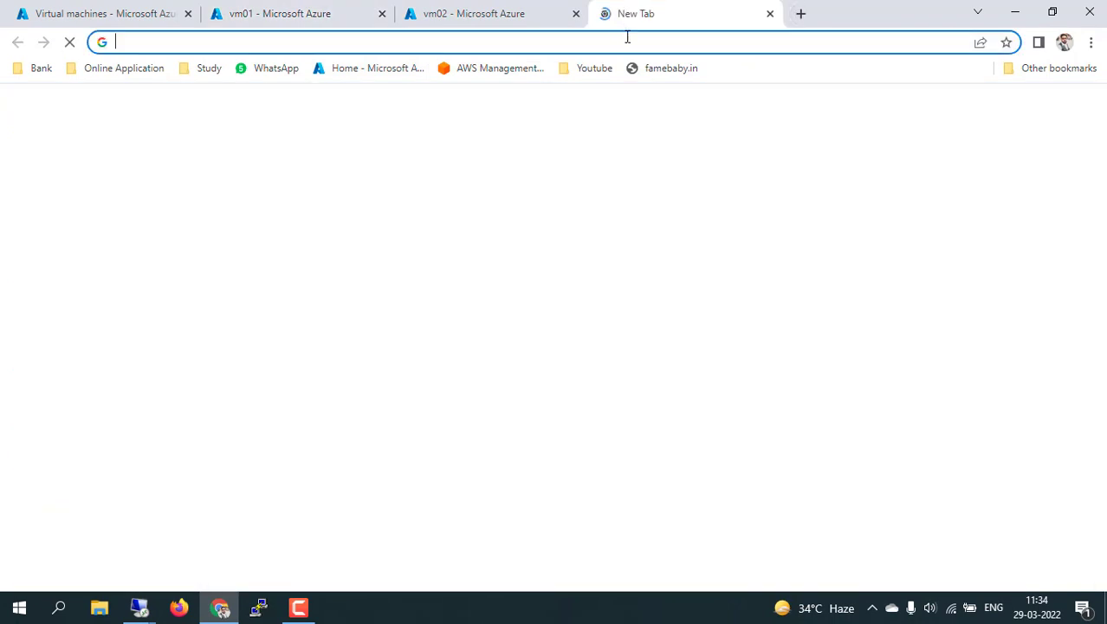
{"action": "type", "text": "104.43.215.101"}
{"action": "key", "text": "Return"}
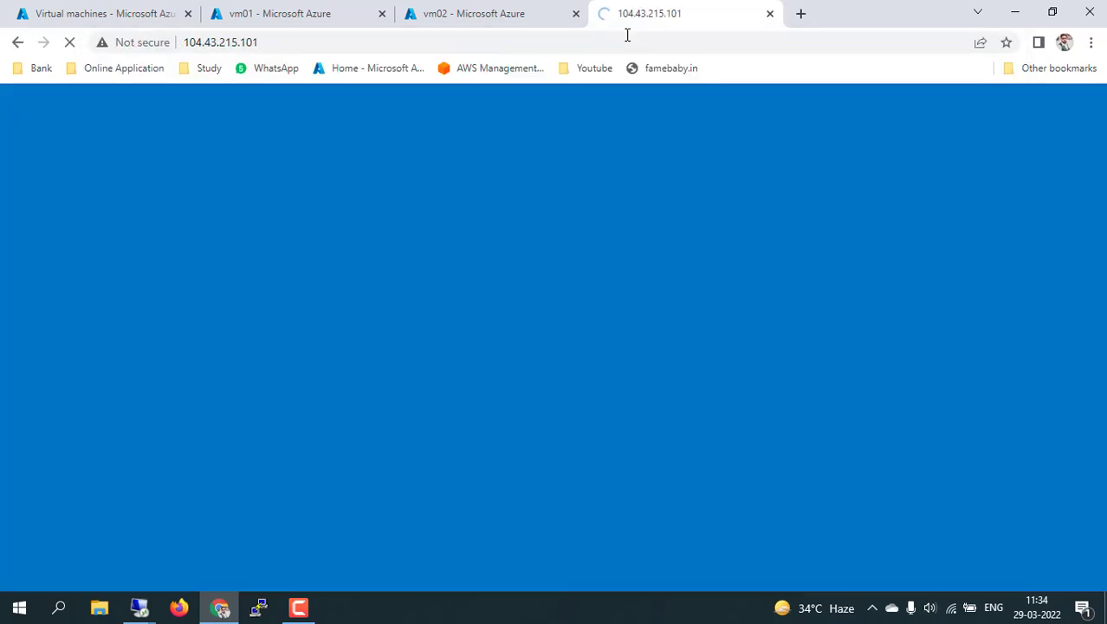
Copy vm02's public IP address 40.122.77.199 from its overview and load it in a new browser tab.
{"action": "left_click", "coordinate": [74, 7]}
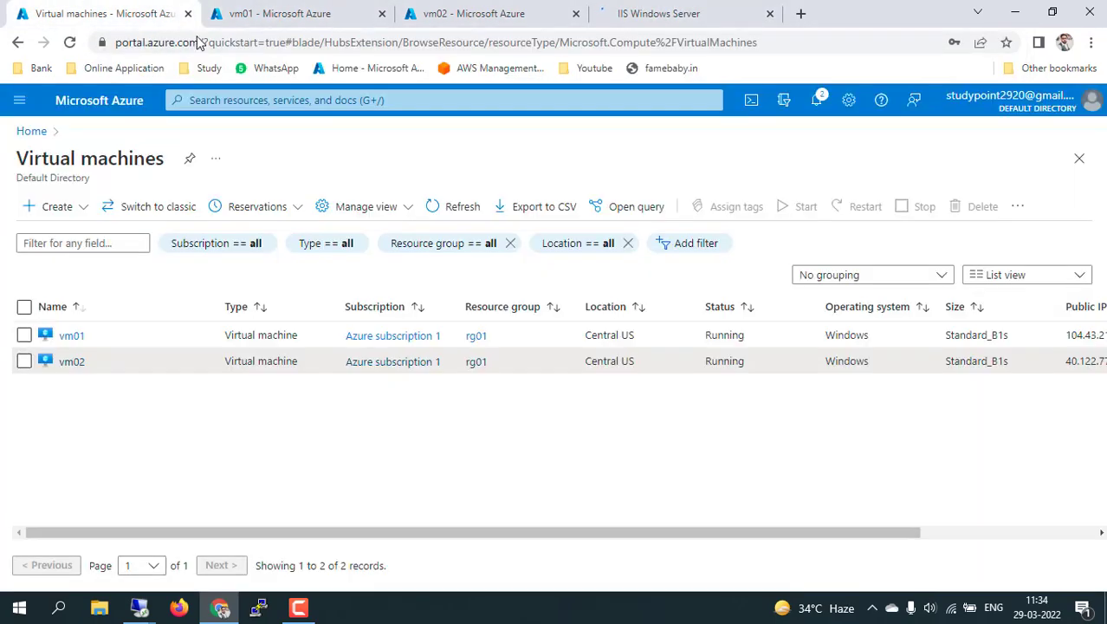
{"action": "left_click", "coordinate": [294, 12]}
{"action": "left_click", "coordinate": [481, 9]}
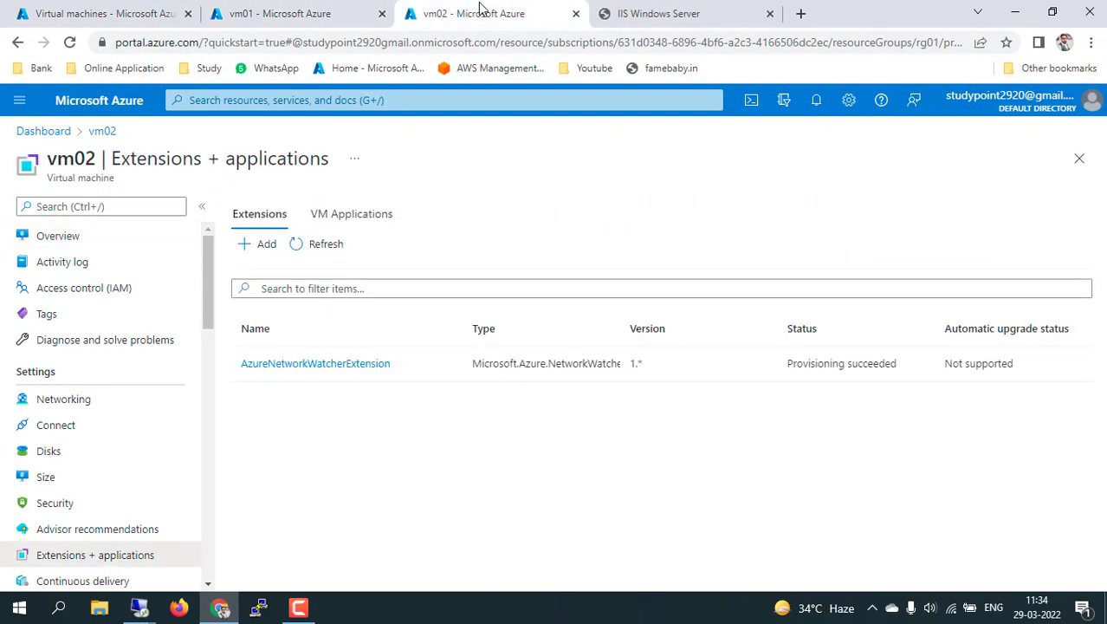
{"action": "left_click", "coordinate": [118, 243]}
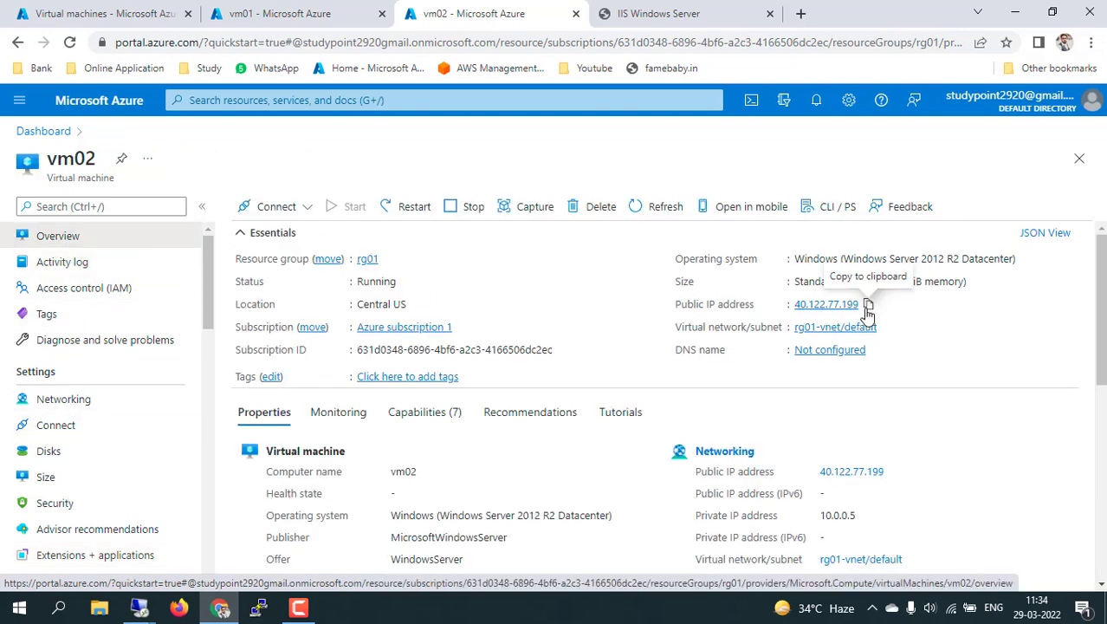
{"action": "left_click", "coordinate": [868, 304]}
{"action": "left_click", "coordinate": [801, 13]}
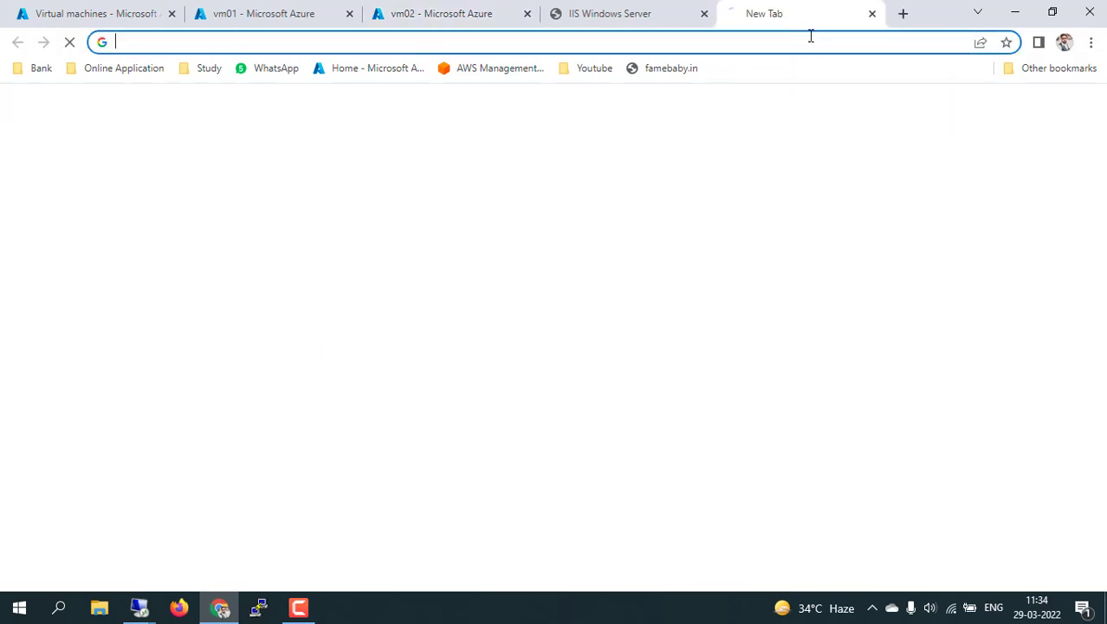
{"action": "key", "text": "ctrl+v"}
{"action": "key", "text": "Return"}
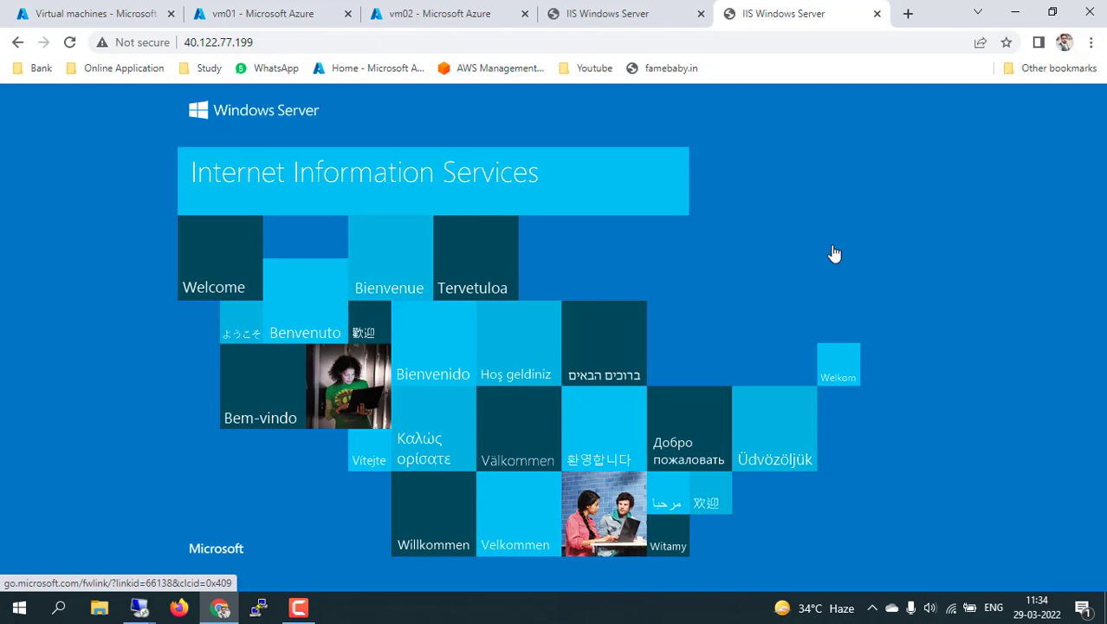
Revisit vm01's Connection troubleshoot page, and return to its Extensions + applications page.
{"action": "left_click", "coordinate": [442, 15]}
{"action": "left_click", "coordinate": [195, 10]}
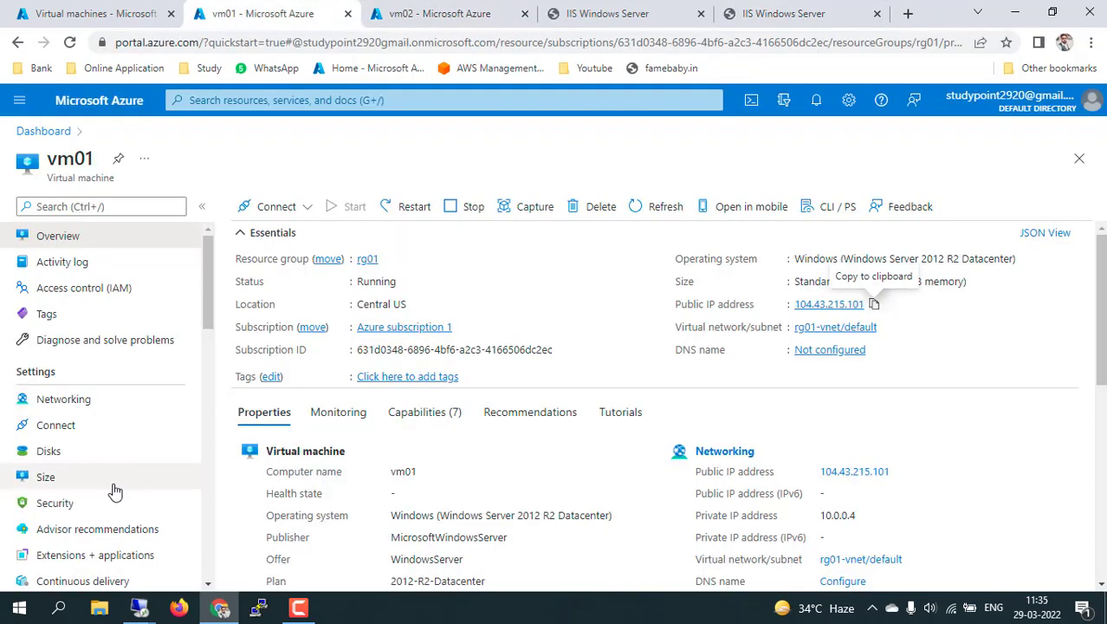
{"action": "scroll", "coordinate": [115, 491], "scroll_direction": "down", "scroll_amount": 7}
{"action": "left_click", "coordinate": [86, 547]}
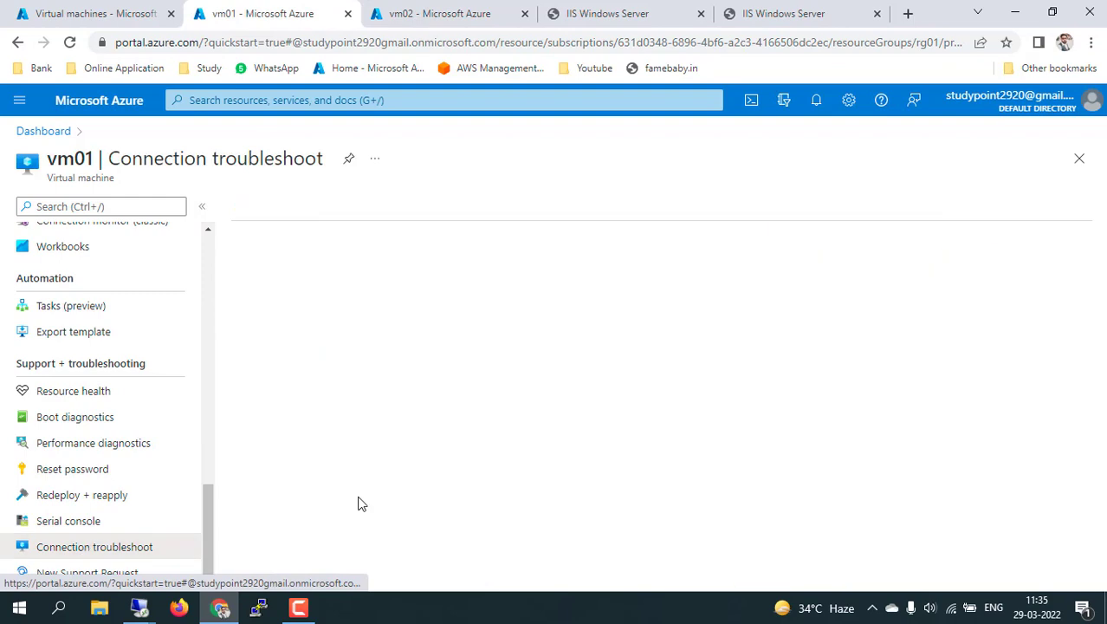
{"action": "scroll", "coordinate": [130, 346], "scroll_direction": "up", "scroll_amount": 10}
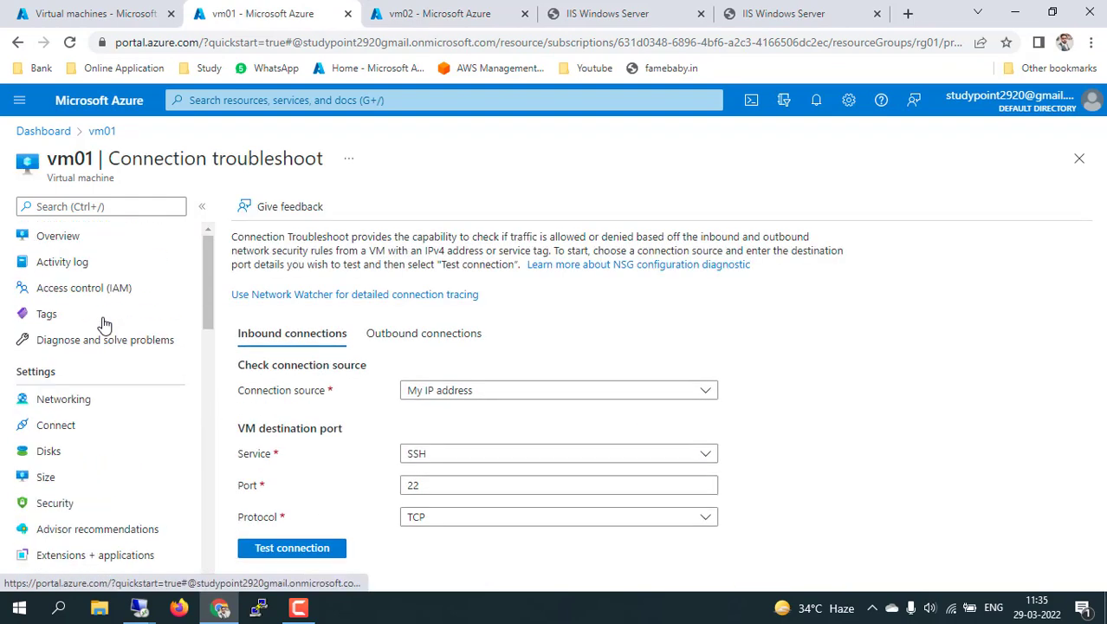
{"action": "left_click", "coordinate": [101, 554]}
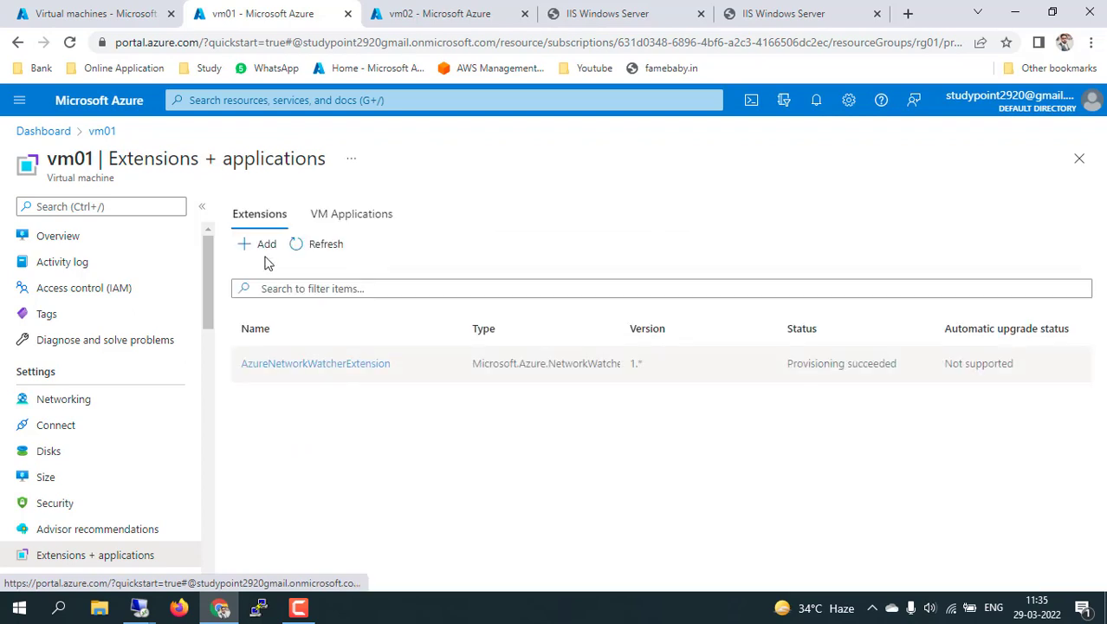
Start adding an extension to vm01, search the available extensions for "azure netw" and "networ", and clear the search.
{"action": "left_click", "coordinate": [264, 246]}
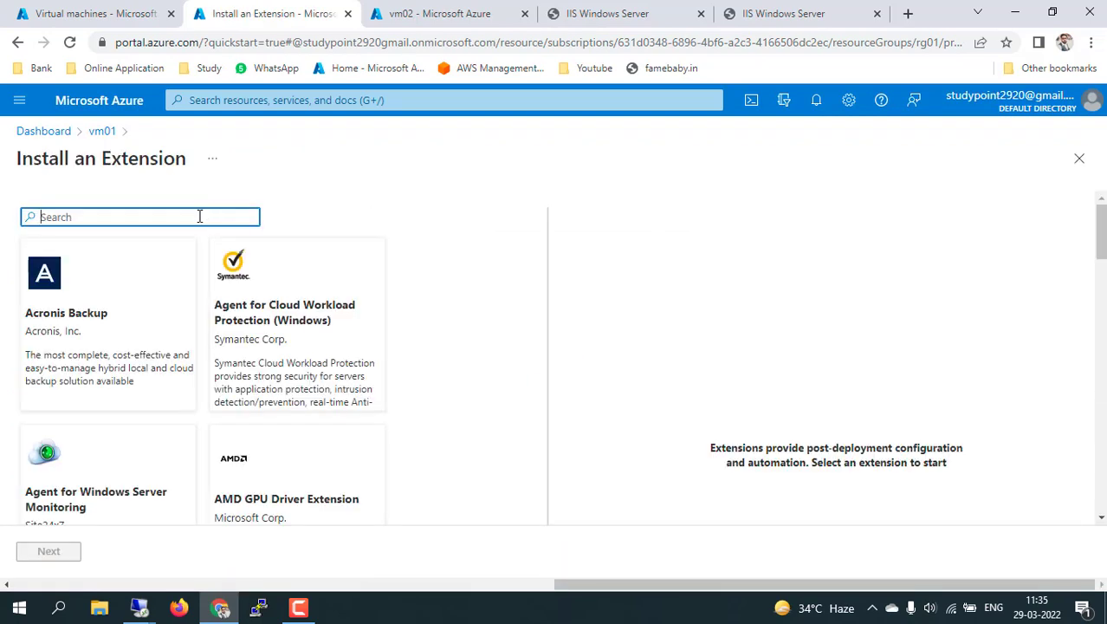
{"action": "type", "text": "azure n"}
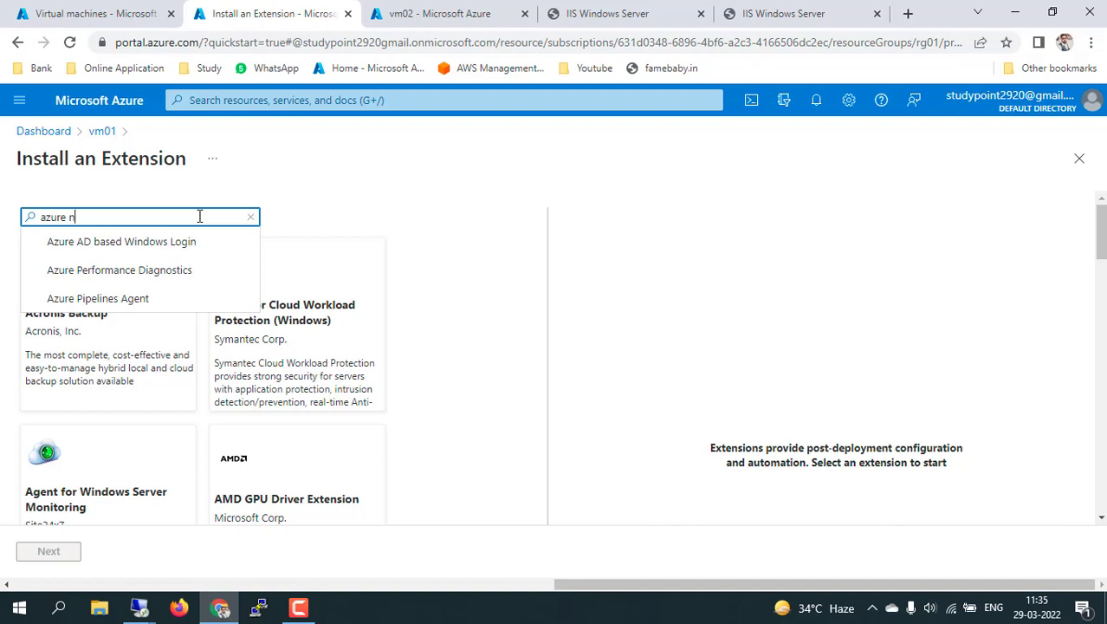
{"action": "type", "text": "etw"}
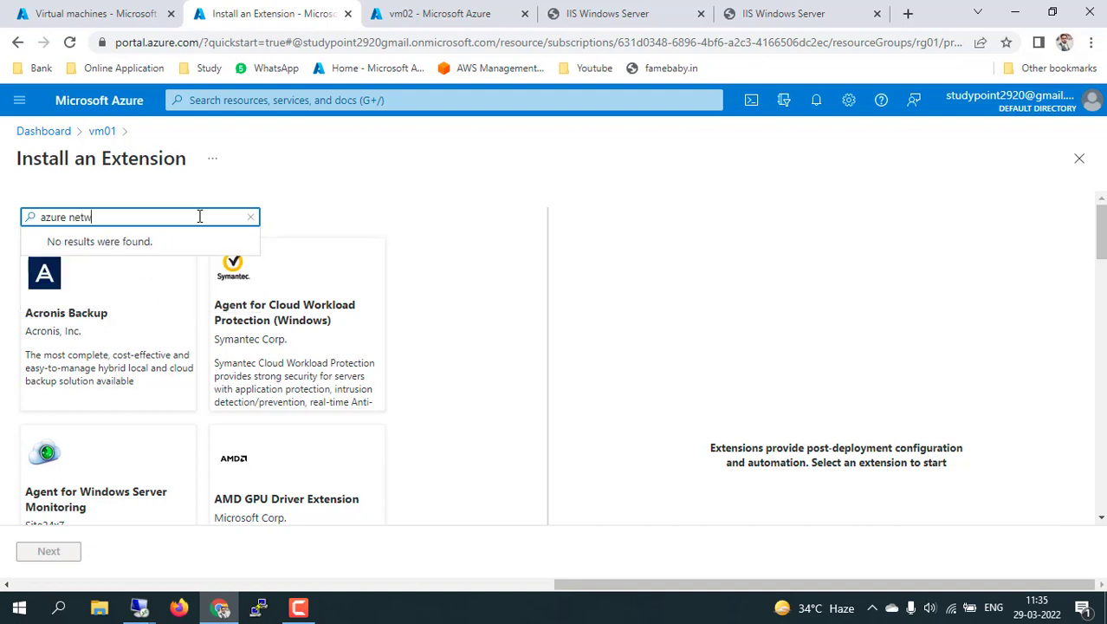
{"action": "key", "text": "BackSpace"}
{"action": "key", "text": "BackSpace"}
{"action": "key", "text": "BackSpace"}
{"action": "key", "text": "BackSpace"}
{"action": "key", "text": "BackSpace"}
{"action": "key", "text": "BackSpace"}
{"action": "key", "text": "BackSpace"}
{"action": "key", "text": "BackSpace"}
{"action": "key", "text": "BackSpace"}
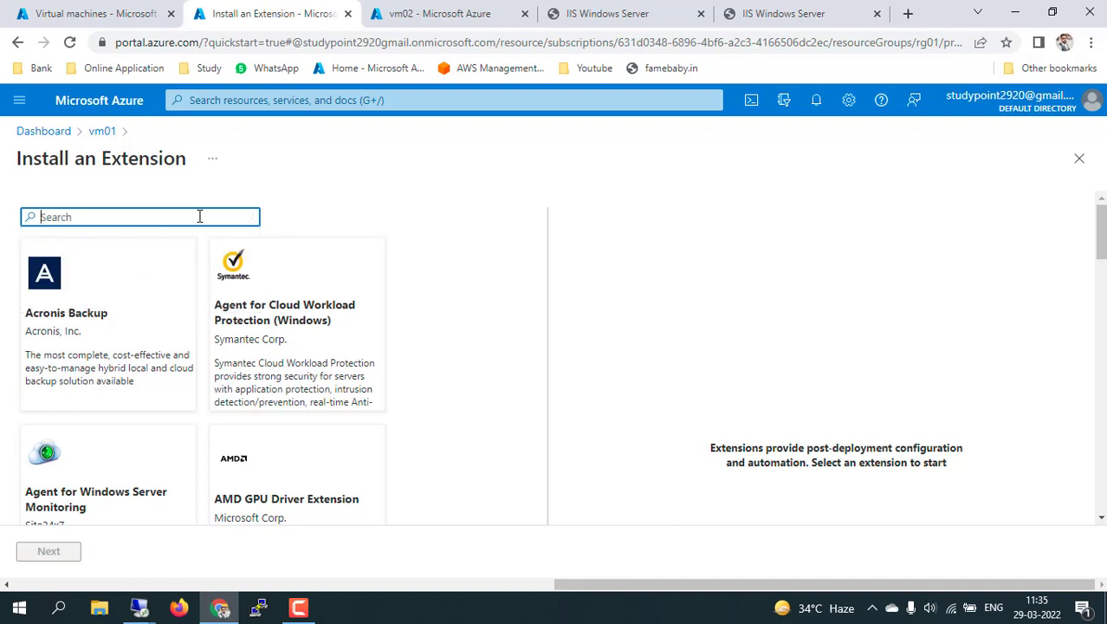
{"action": "type", "text": "n"}
{"action": "key", "text": "BackSpace"}
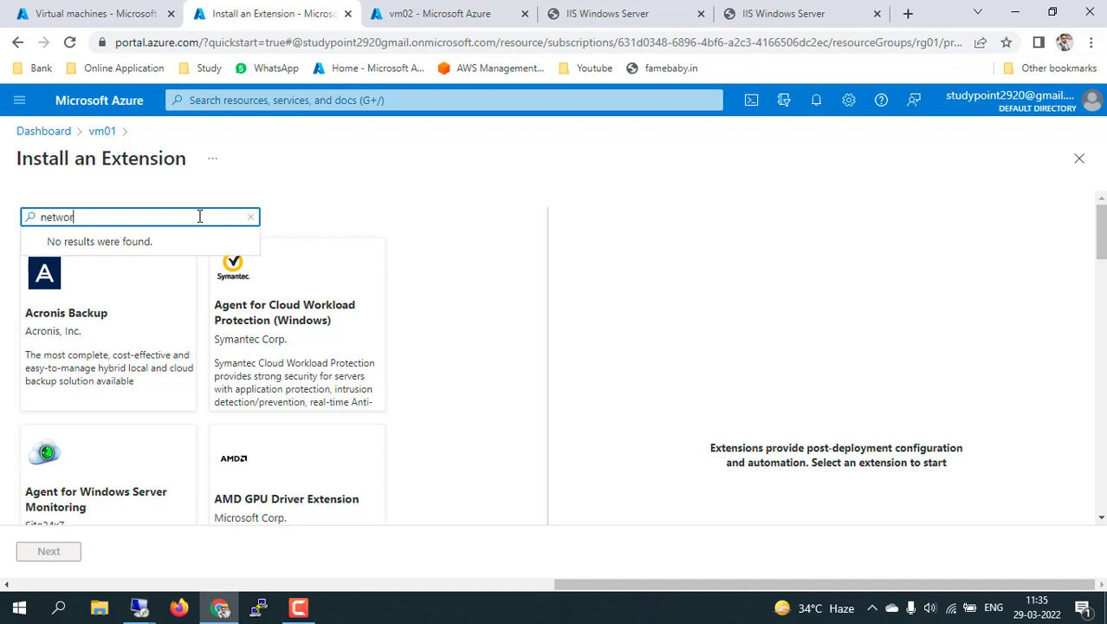
{"action": "key", "text": "BackSpace"}
{"action": "key", "text": "BackSpace"}
{"action": "key", "text": "BackSpace"}
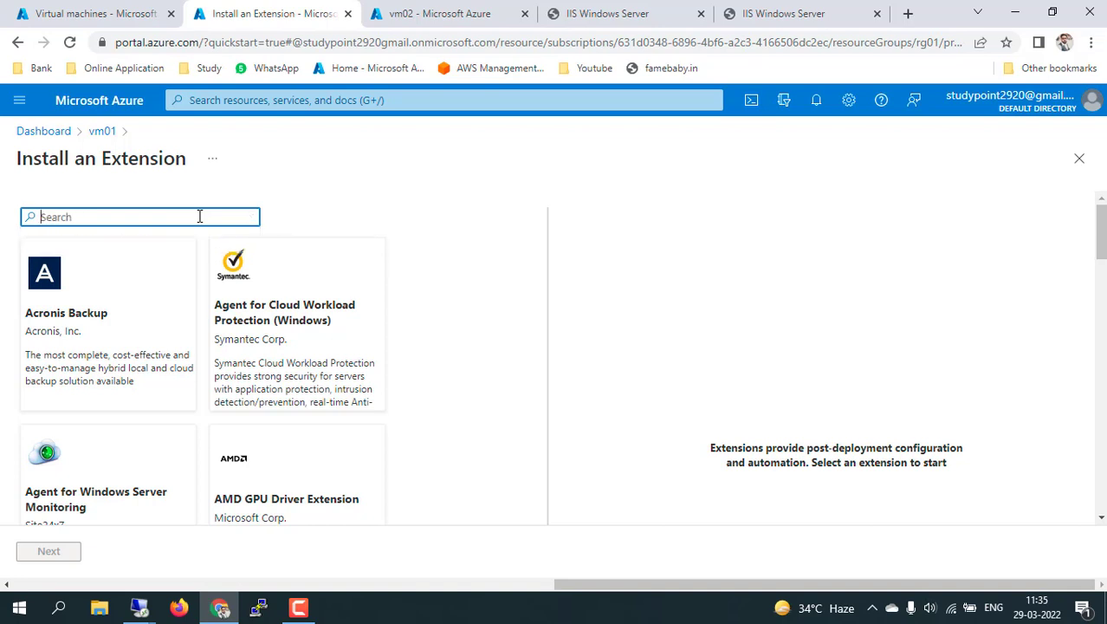
Browse the installable extensions, view the details of Agent for Windows Server Monitoring, and return to vm01's Extensions + applications page.
{"action": "scroll", "coordinate": [202, 370], "scroll_direction": "down", "scroll_amount": 3}
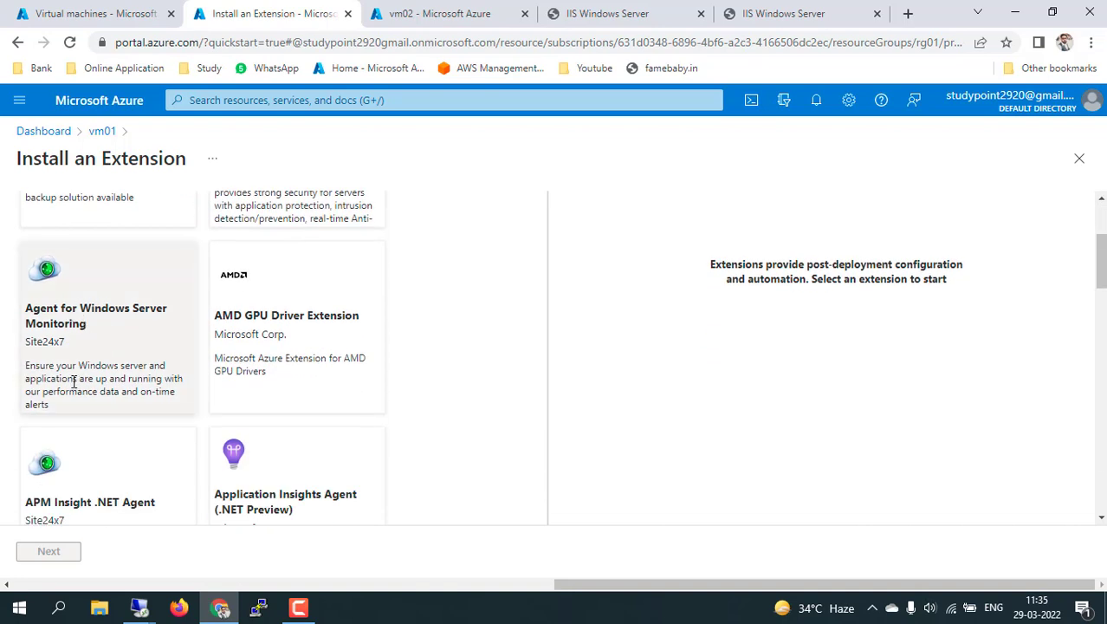
{"action": "left_click", "coordinate": [84, 355]}
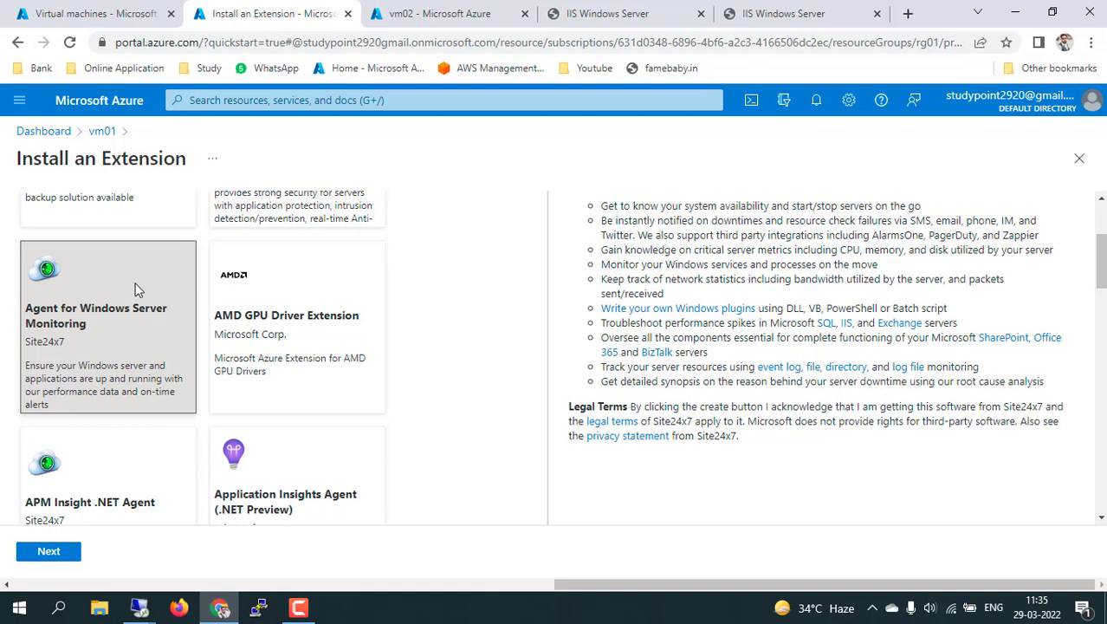
{"action": "scroll", "coordinate": [178, 285], "scroll_direction": "down", "scroll_amount": 3}
{"action": "scroll", "coordinate": [178, 292], "scroll_direction": "down", "scroll_amount": 1}
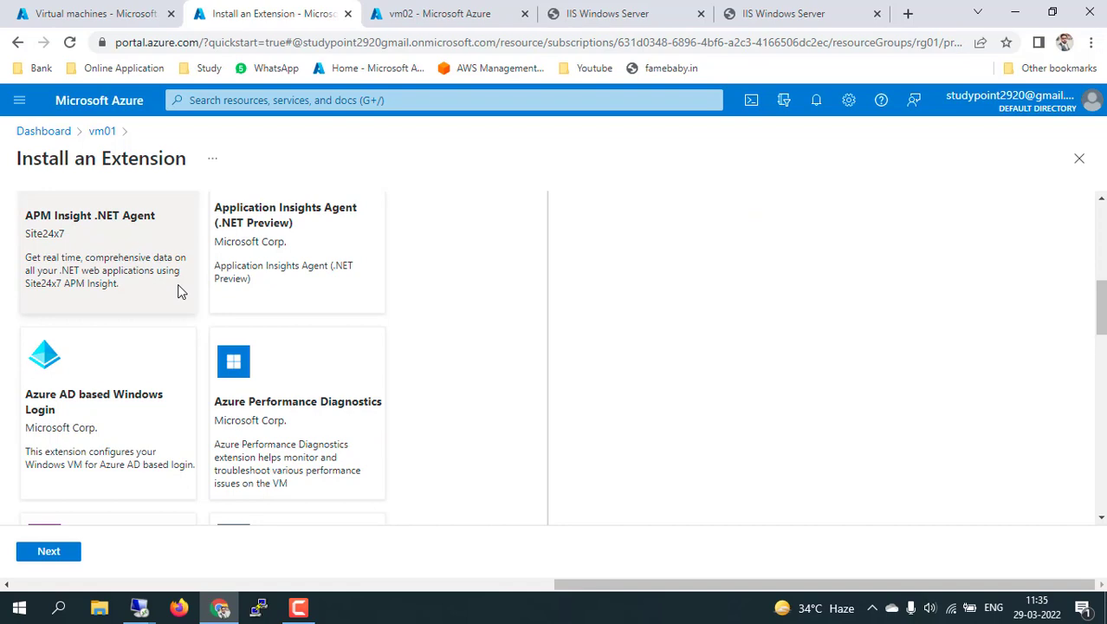
{"action": "scroll", "coordinate": [177, 290], "scroll_direction": "up", "scroll_amount": 5}
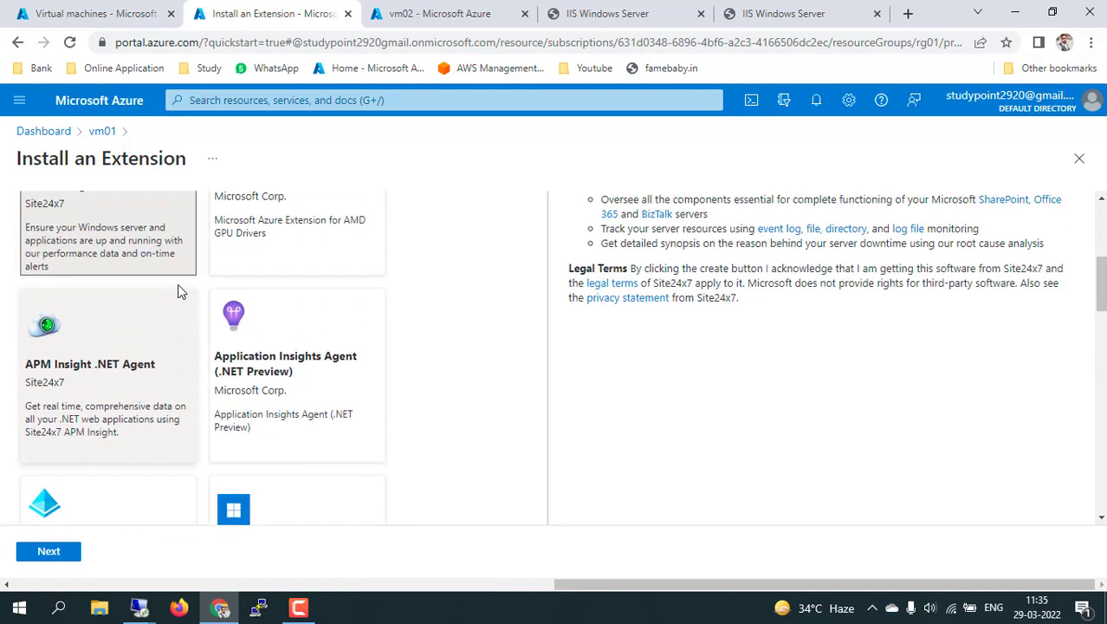
{"action": "left_click", "coordinate": [101, 135]}
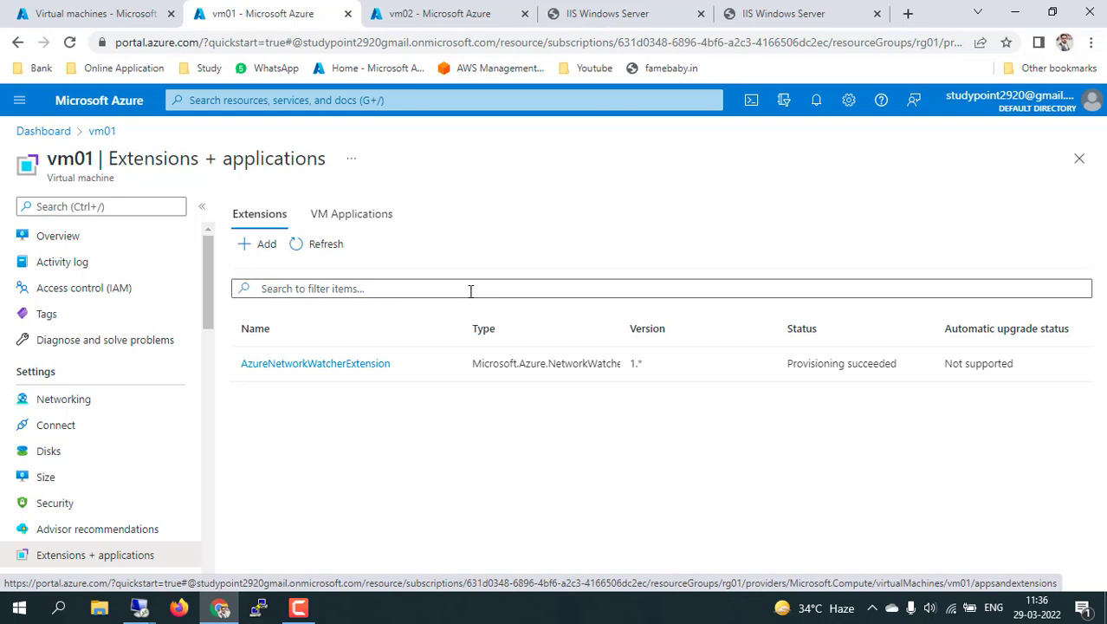
Search the portal for "netw" and open the Network Watcher service.
{"action": "left_click", "coordinate": [340, 100]}
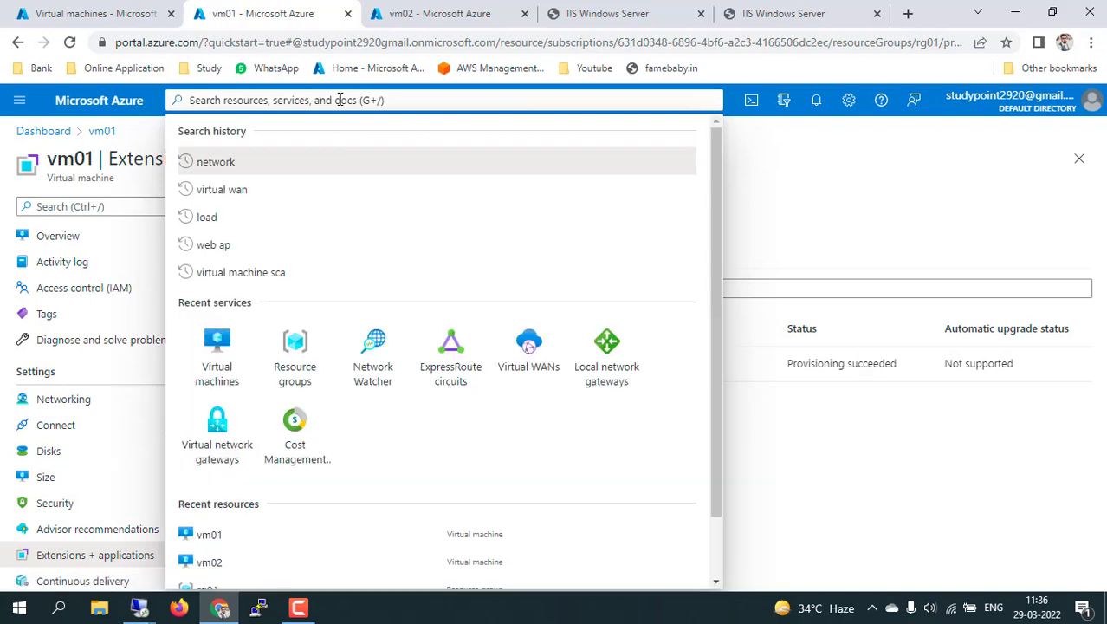
{"action": "type", "text": "netw"}
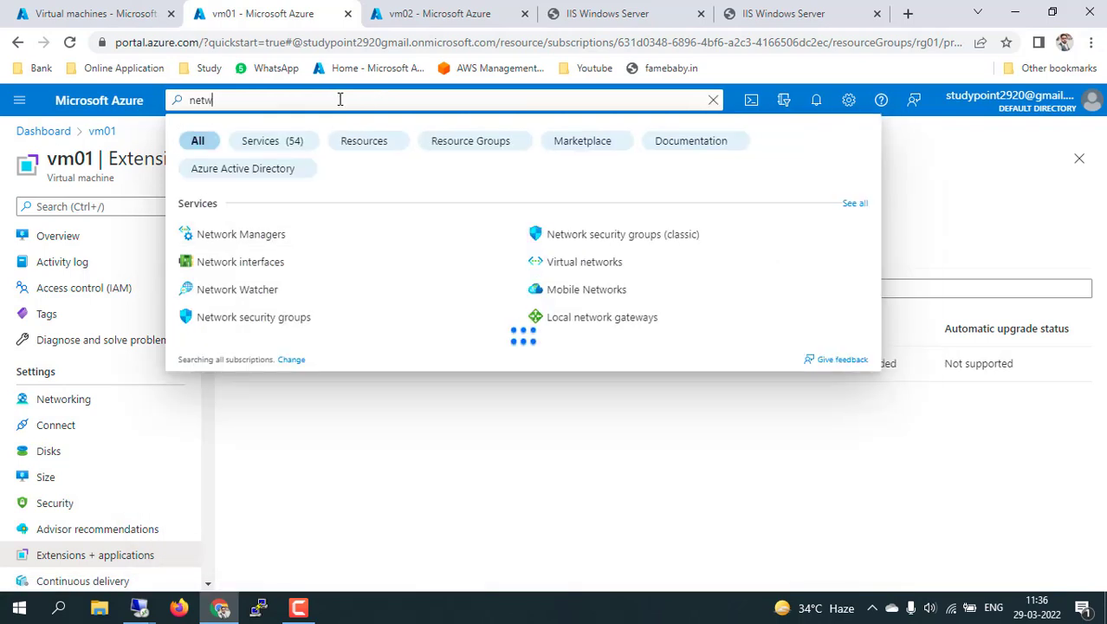
{"action": "left_click", "coordinate": [239, 291]}
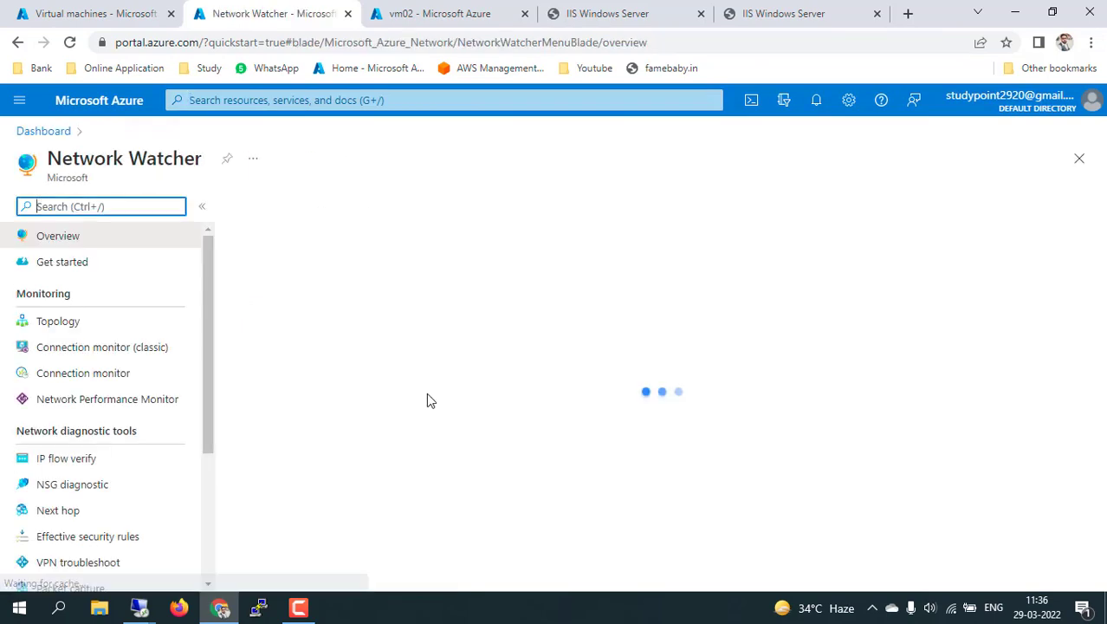
Filter the portal's complete list of services by "network" and open Network Watcher from it.
{"action": "left_click", "coordinate": [19, 102]}
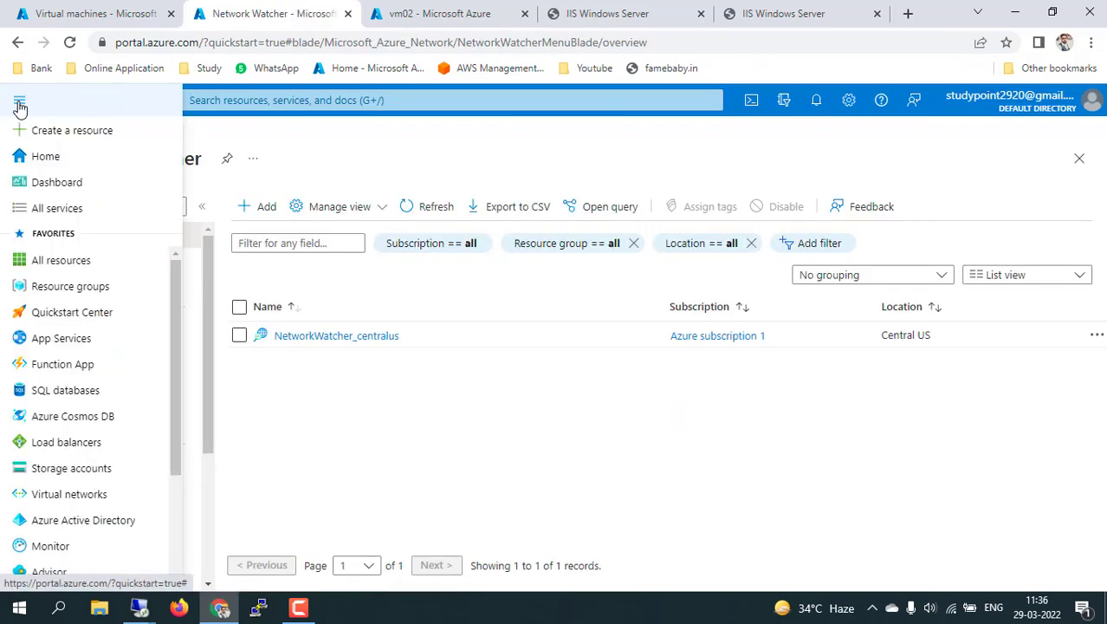
{"action": "left_click", "coordinate": [57, 212]}
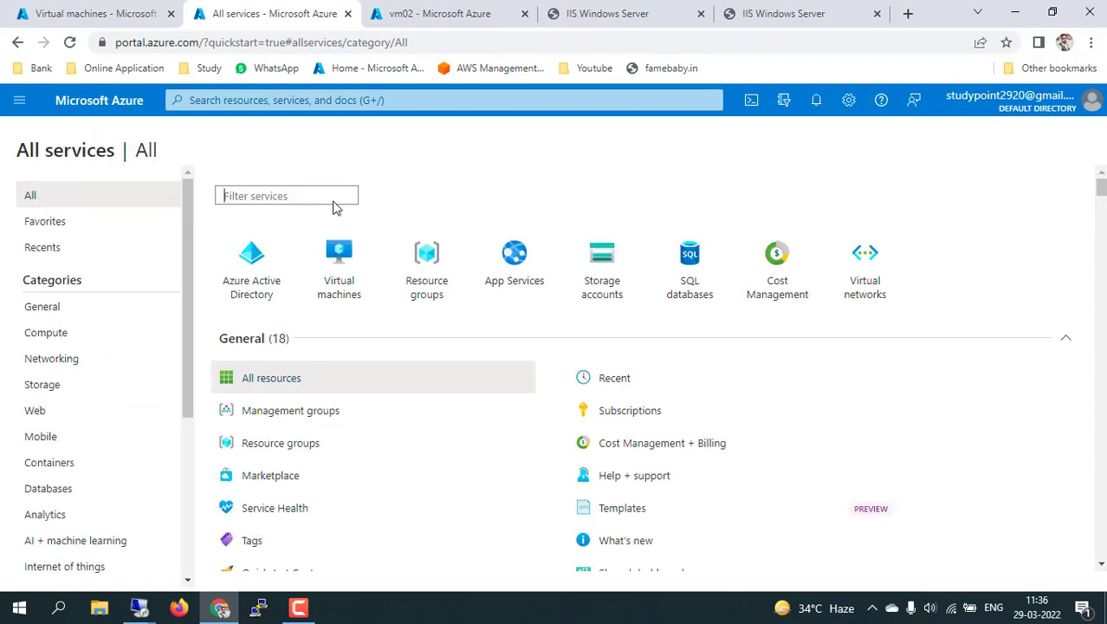
{"action": "type", "text": "netwo"}
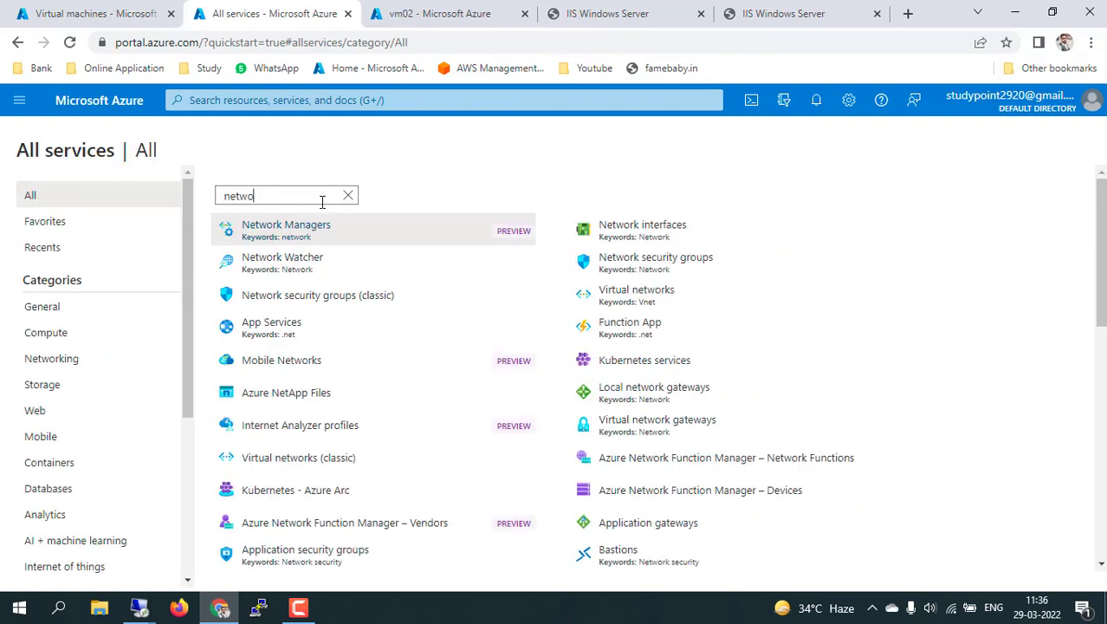
{"action": "type", "text": "rk"}
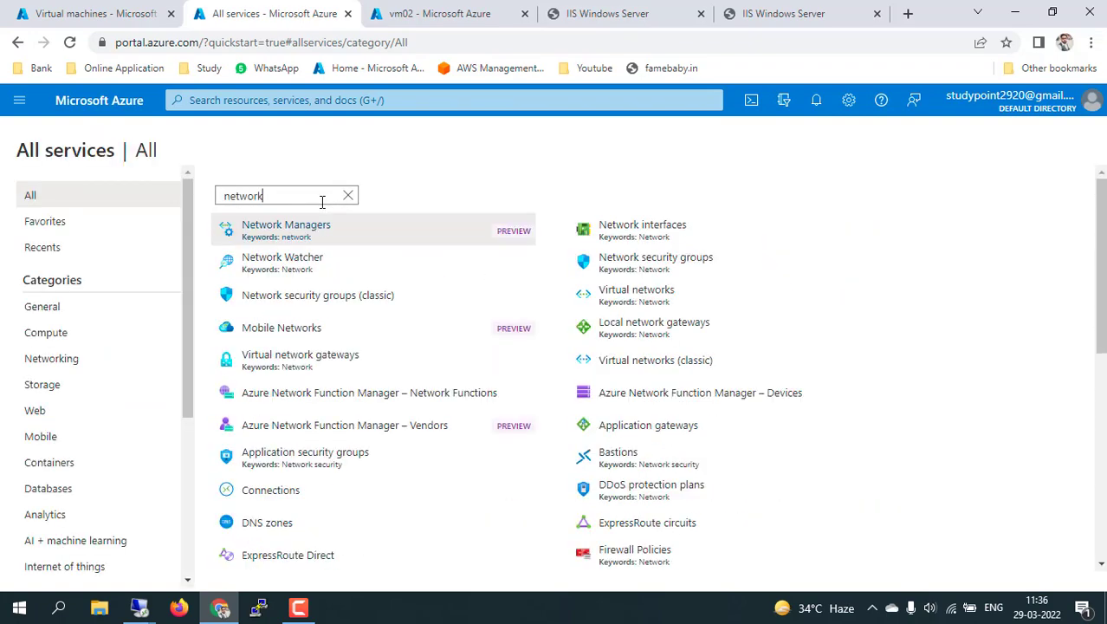
{"action": "left_click", "coordinate": [299, 271]}
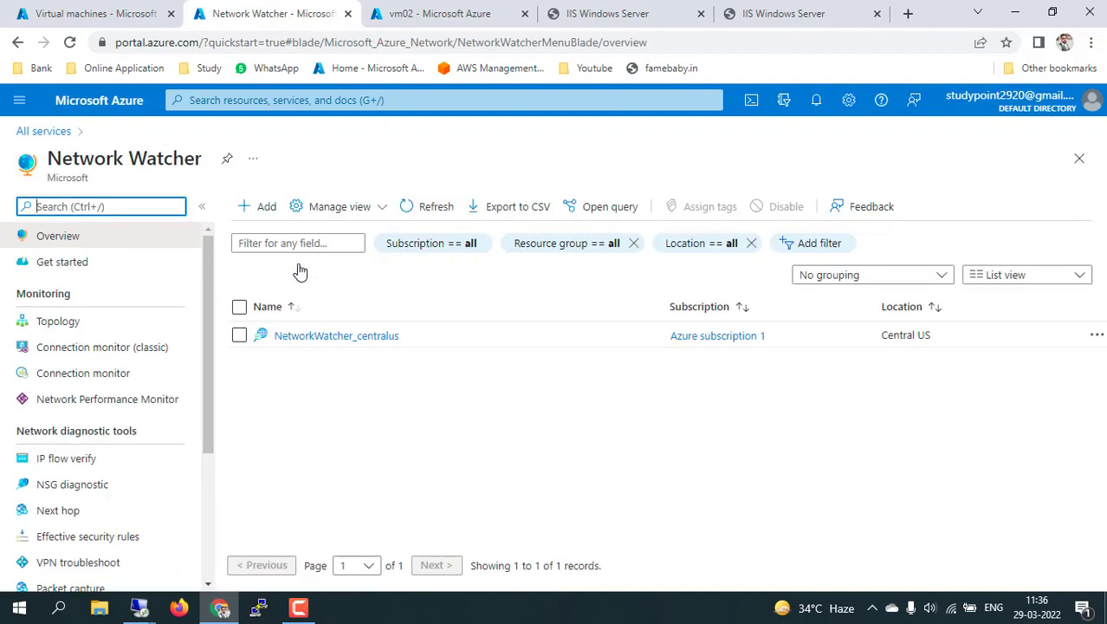
Start creating a connection monitor in Network Watcher and name it connectiontest.
{"action": "left_click", "coordinate": [90, 374]}
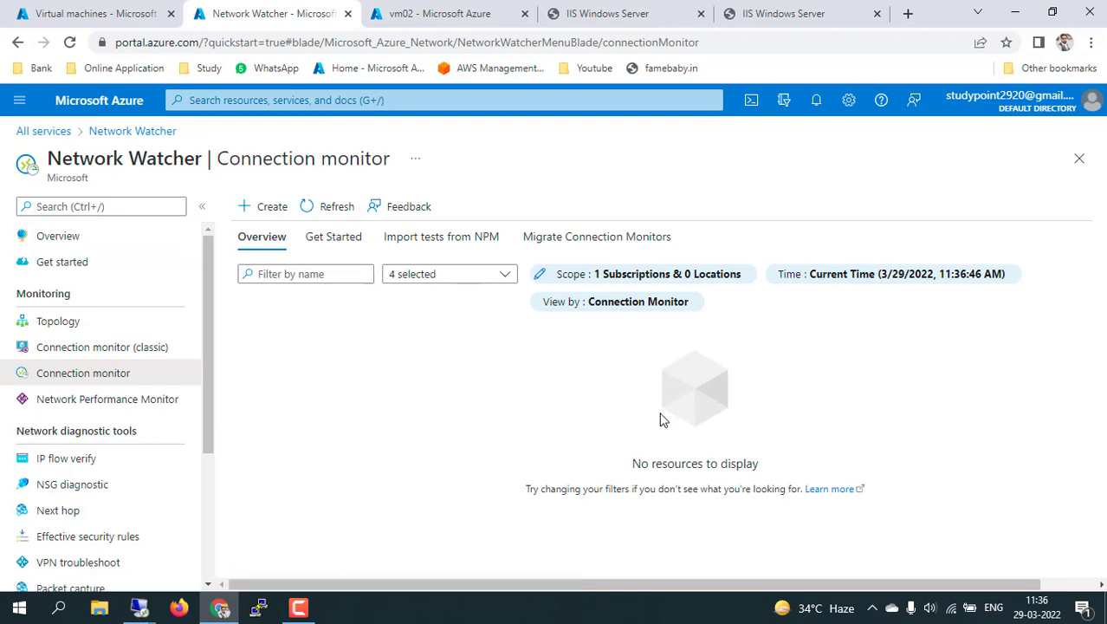
{"action": "left_click", "coordinate": [261, 212]}
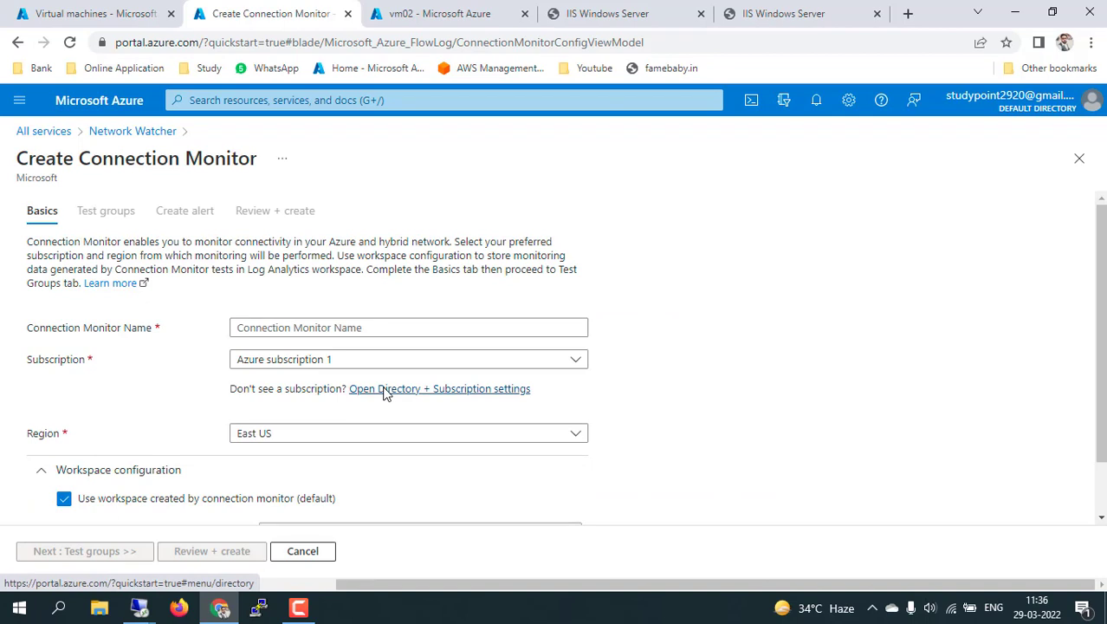
{"action": "left_click", "coordinate": [306, 326]}
{"action": "left_click", "coordinate": [307, 327]}
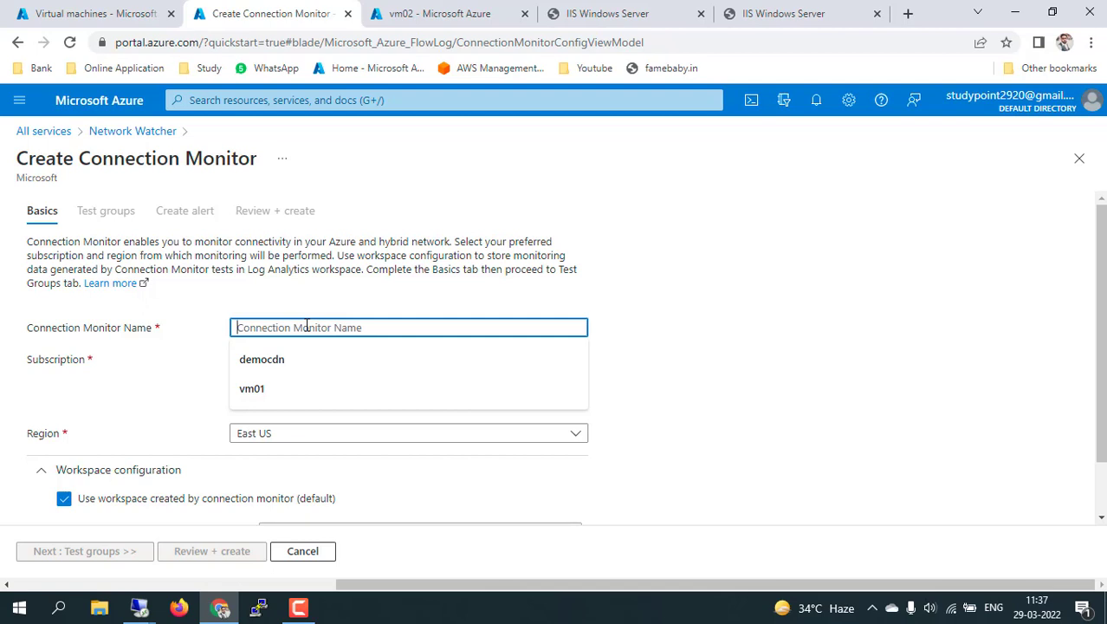
{"action": "type", "text": "conn"}
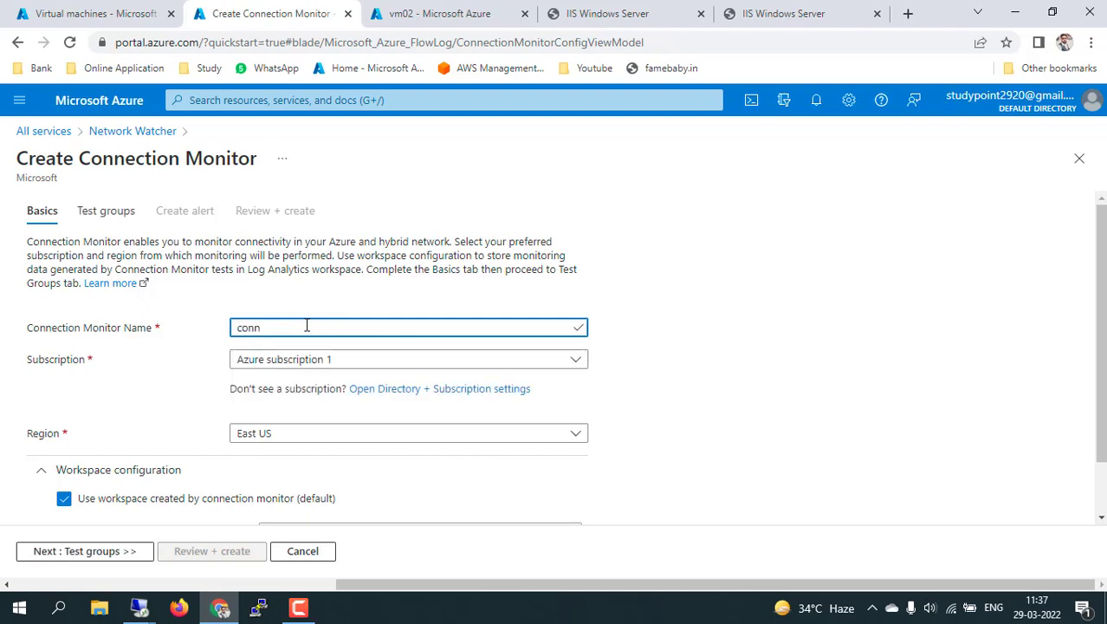
{"action": "type", "text": "ectiontest"}
{"action": "scroll", "coordinate": [253, 302], "scroll_direction": "down", "scroll_amount": 1}
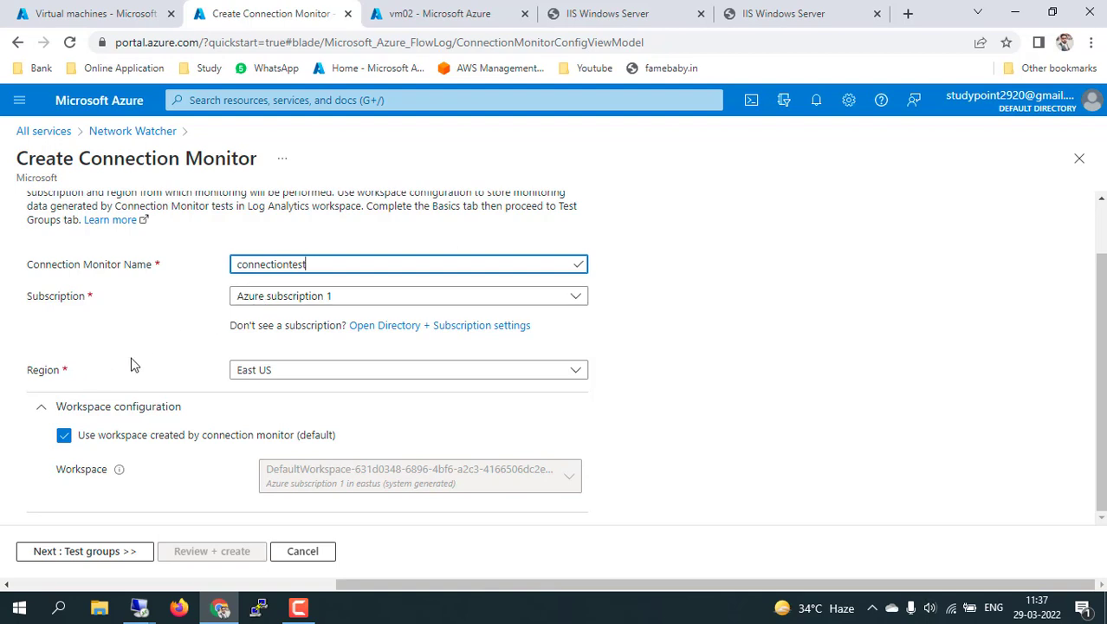
Set the connection monitor's region to Central US.
{"action": "left_click", "coordinate": [280, 376]}
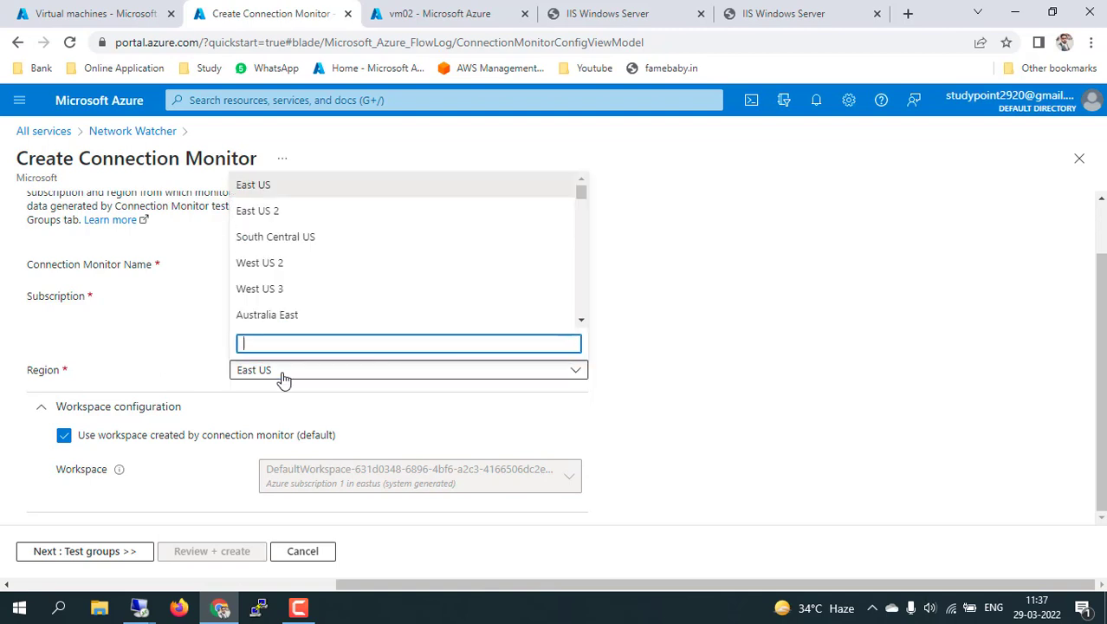
{"action": "type", "text": "cne"}
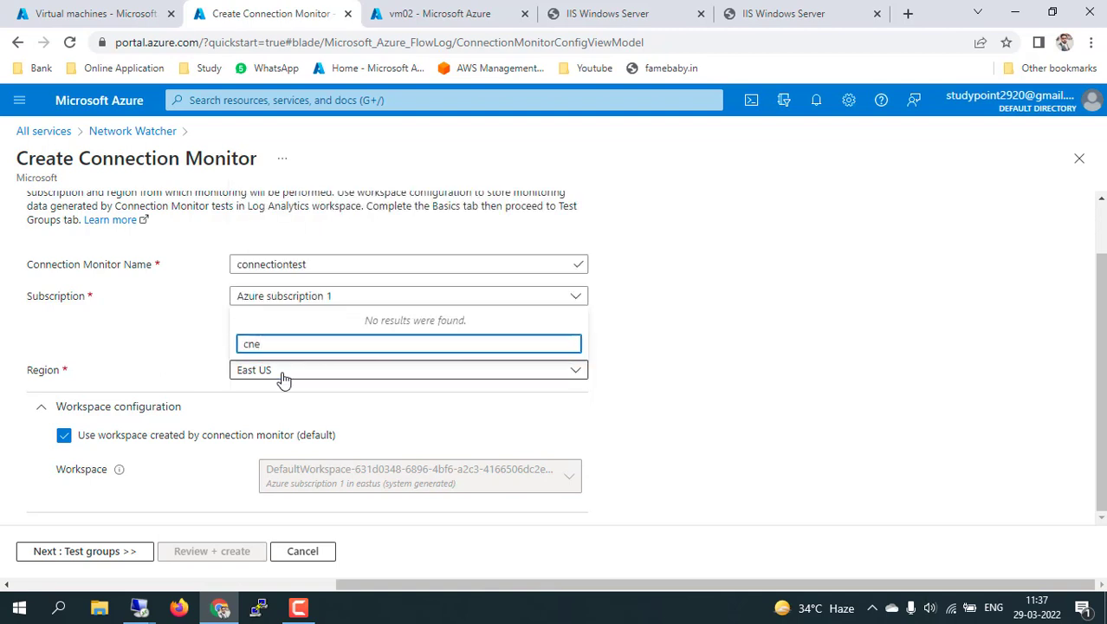
{"action": "key", "text": "BackSpace"}
{"action": "key", "text": "BackSpace"}
{"action": "type", "text": "ent"}
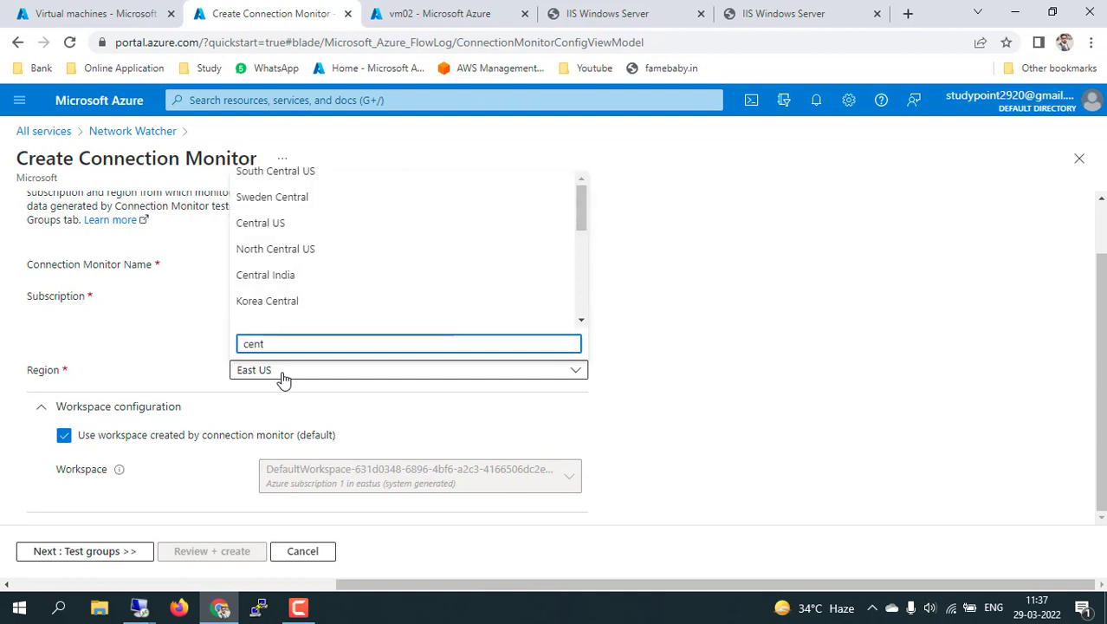
{"action": "left_click", "coordinate": [283, 224]}
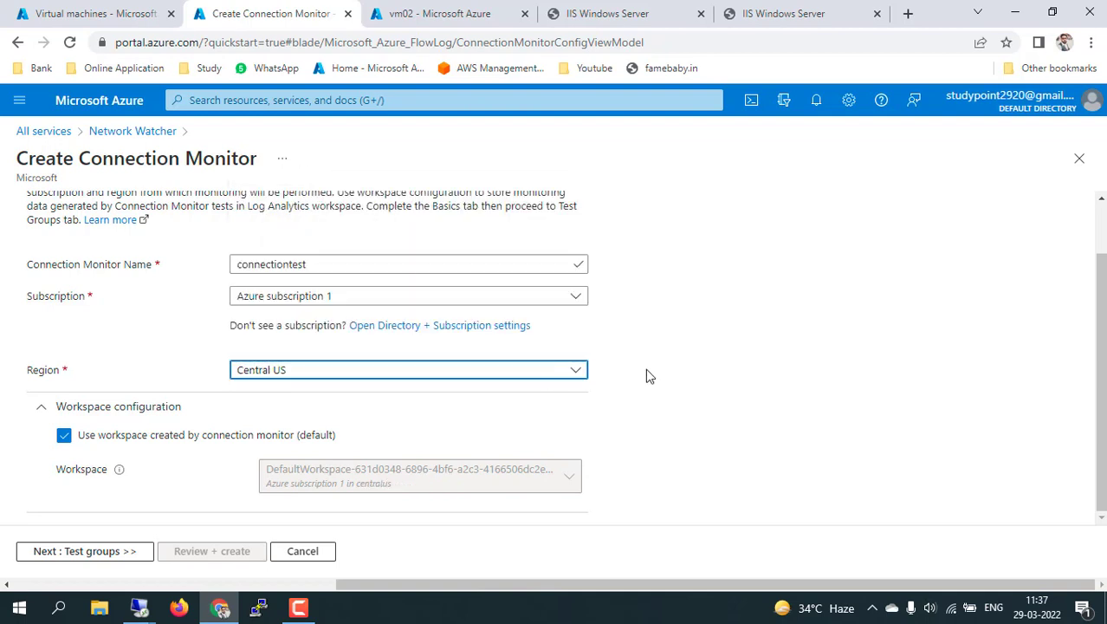
{"action": "left_click", "coordinate": [665, 388]}
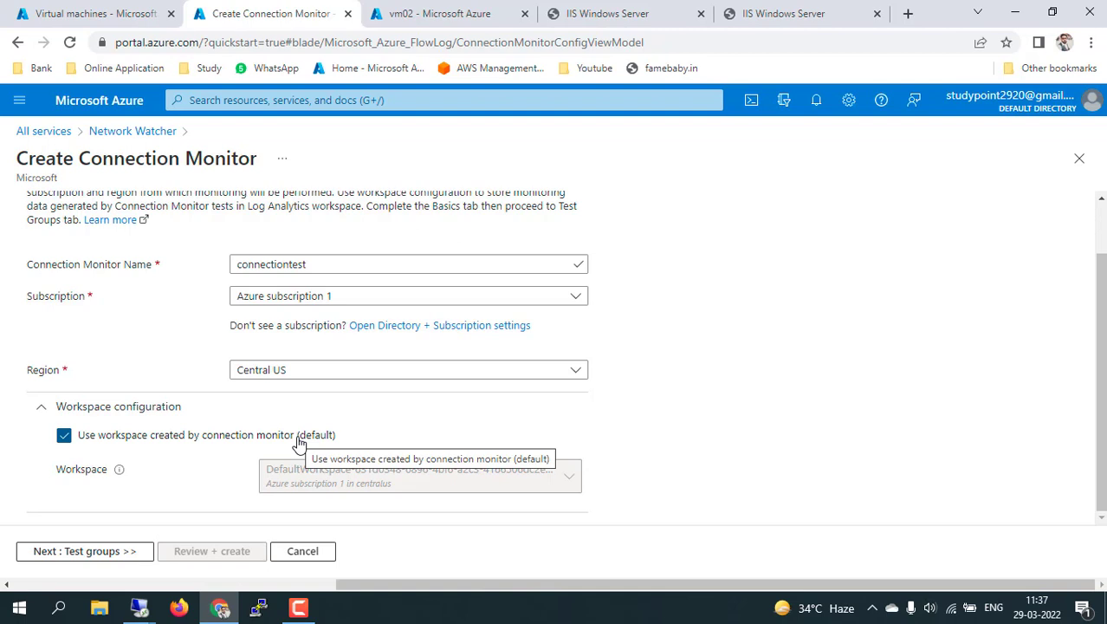
Disable the default workspace option to view the custom workspace settings, and enable it again.
{"action": "left_click", "coordinate": [65, 436]}
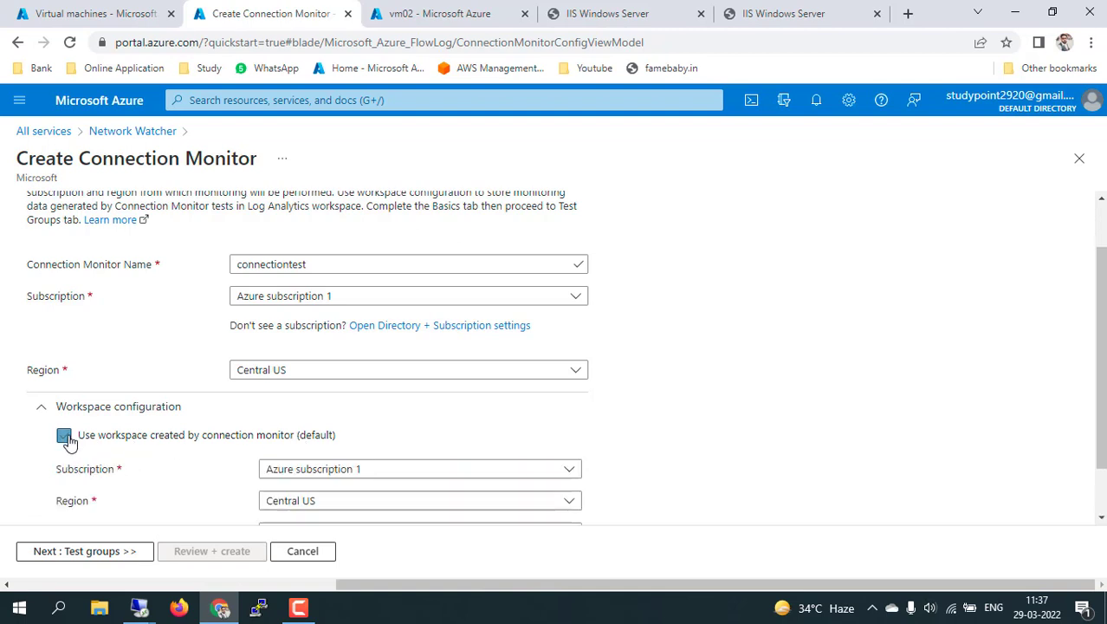
{"action": "scroll", "coordinate": [183, 482], "scroll_direction": "down", "scroll_amount": 1}
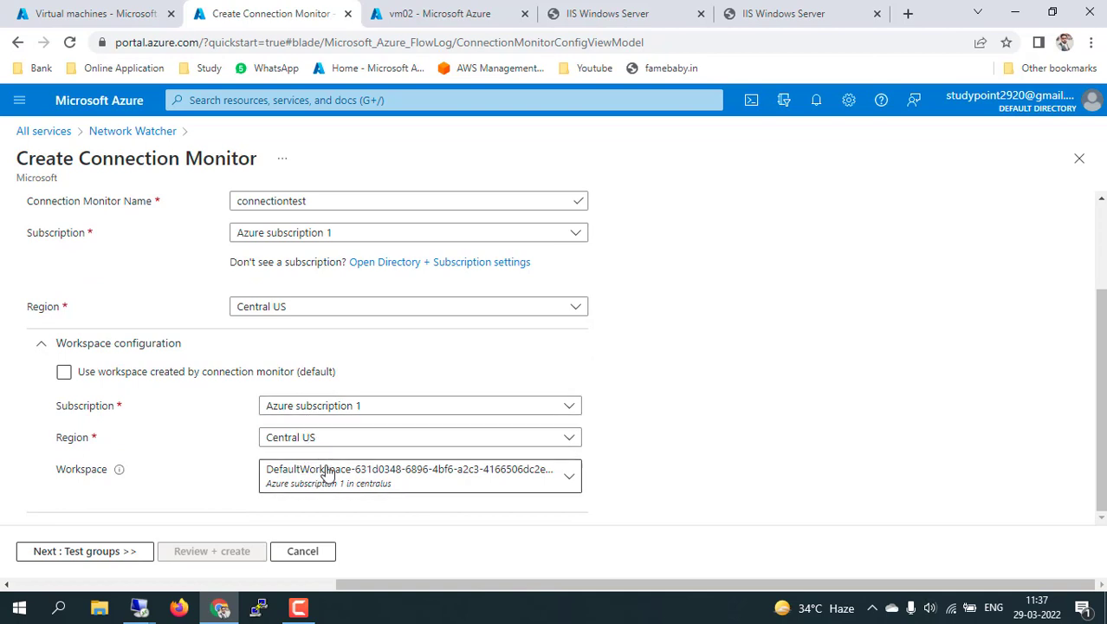
{"action": "left_click", "coordinate": [65, 372]}
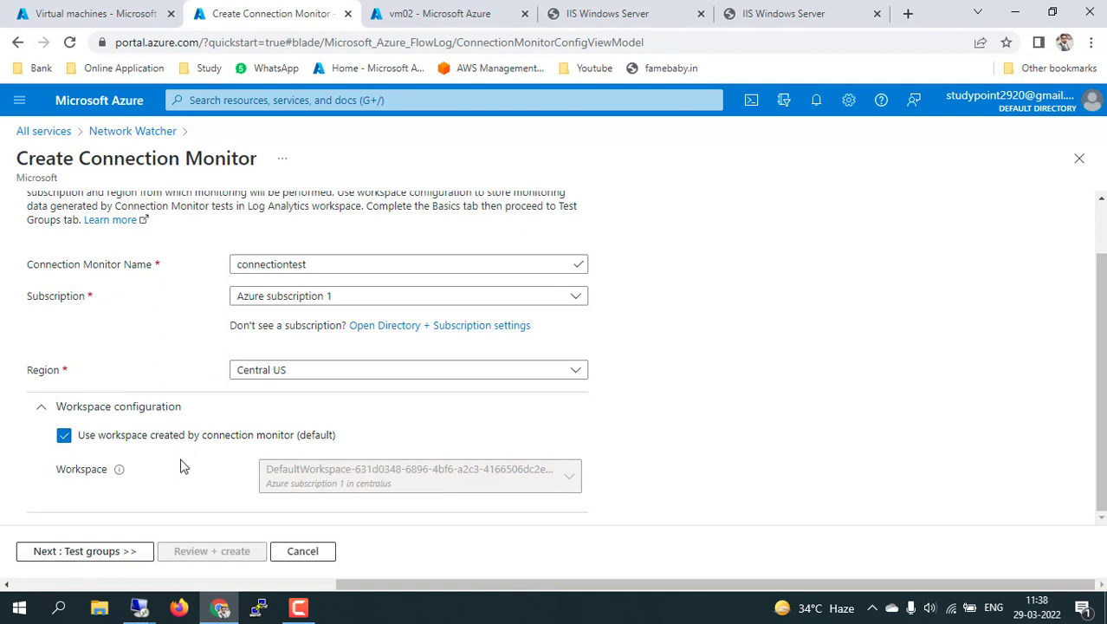
Continue to the connection monitor's test groups and name the new test group "testgroupfor monitor".
{"action": "left_click", "coordinate": [69, 554]}
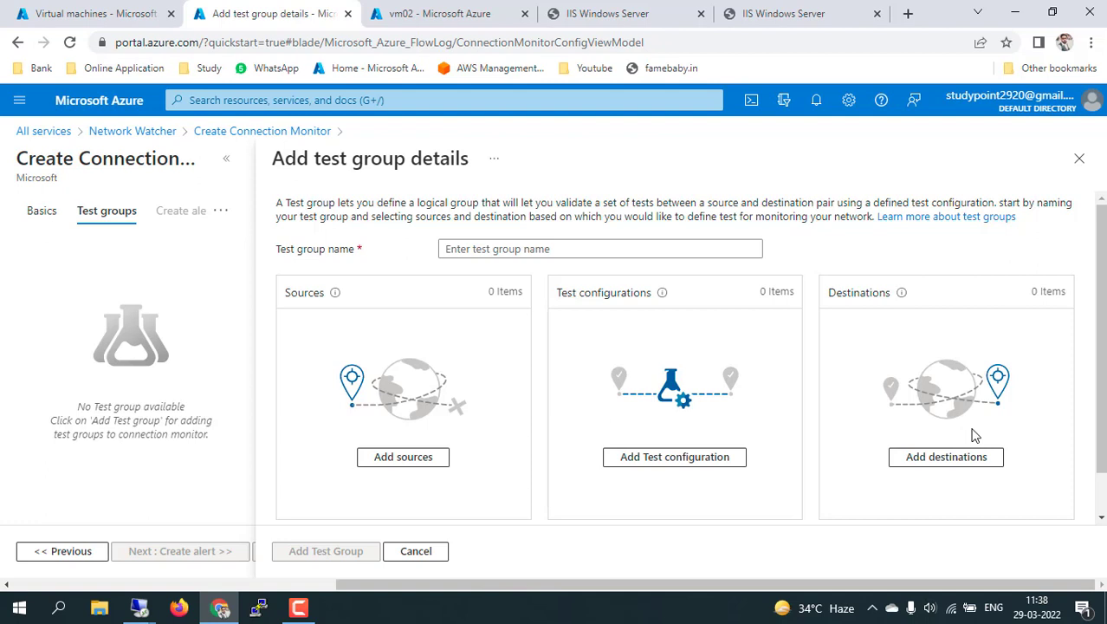
{"action": "left_click", "coordinate": [565, 249]}
{"action": "type", "text": "te"}
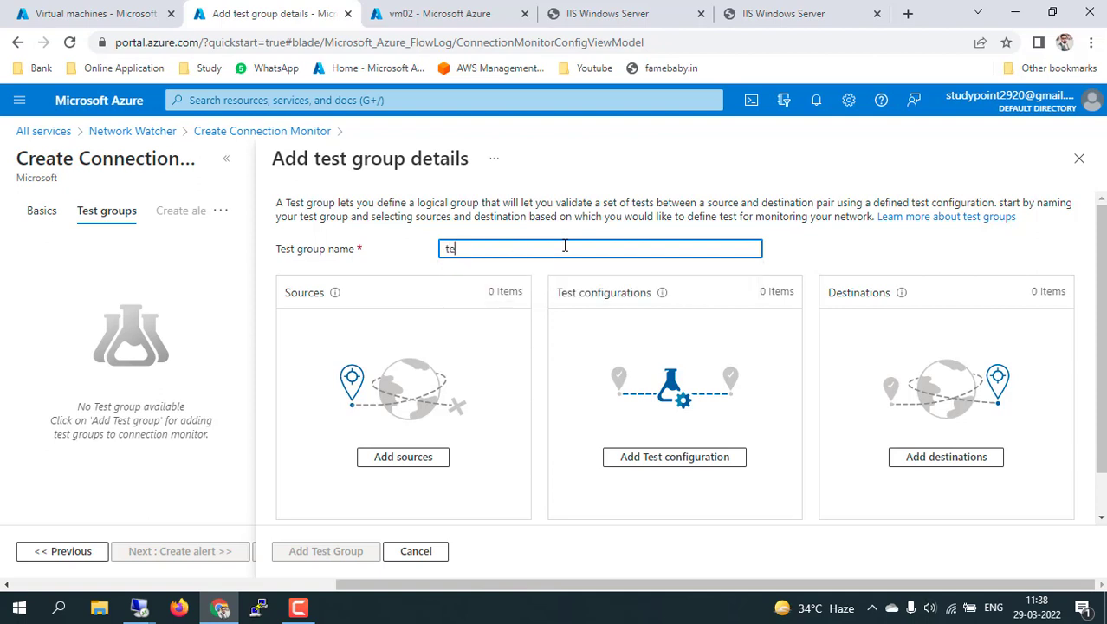
{"action": "type", "text": "stgroupfor monitor"}
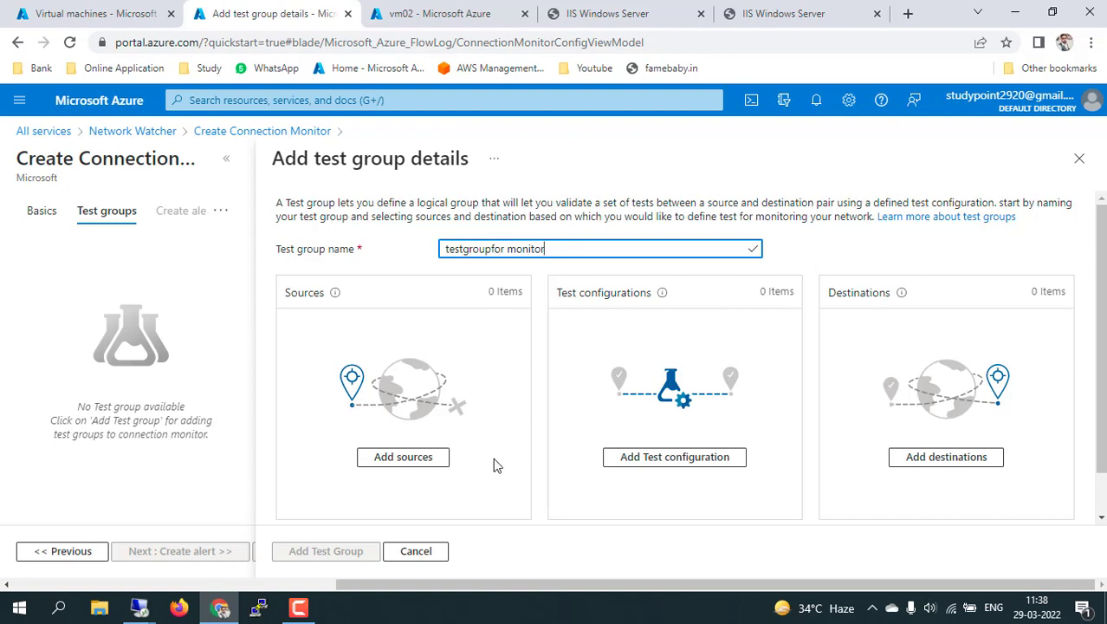
Start adding sources to the test group, view the non-Azure endpoints, and return to the Azure endpoints.
{"action": "left_click", "coordinate": [395, 457]}
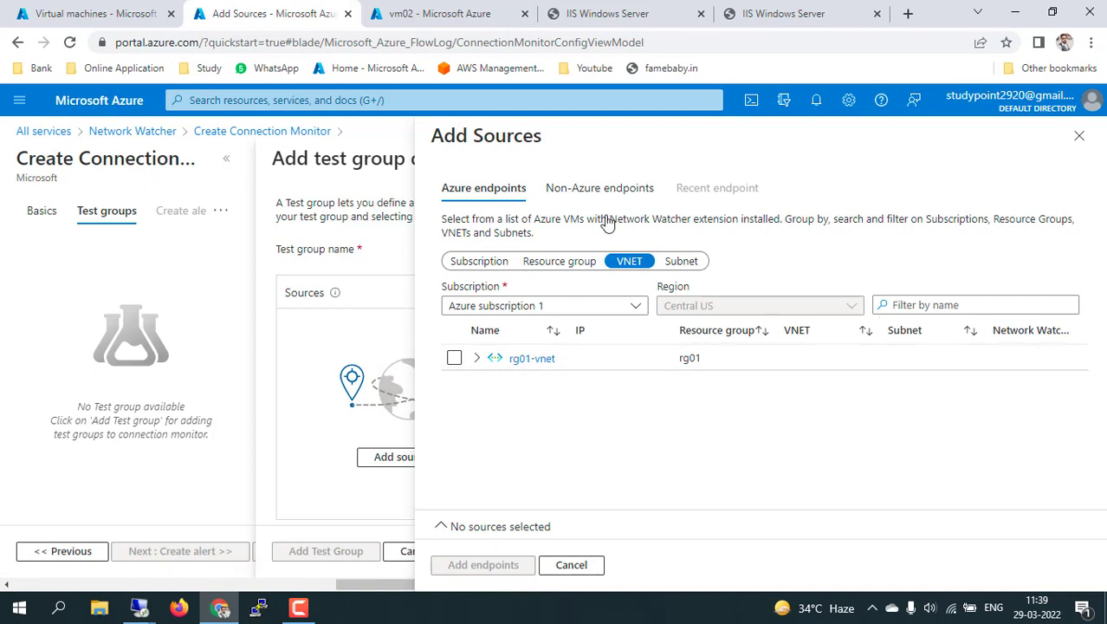
{"action": "left_click", "coordinate": [595, 191]}
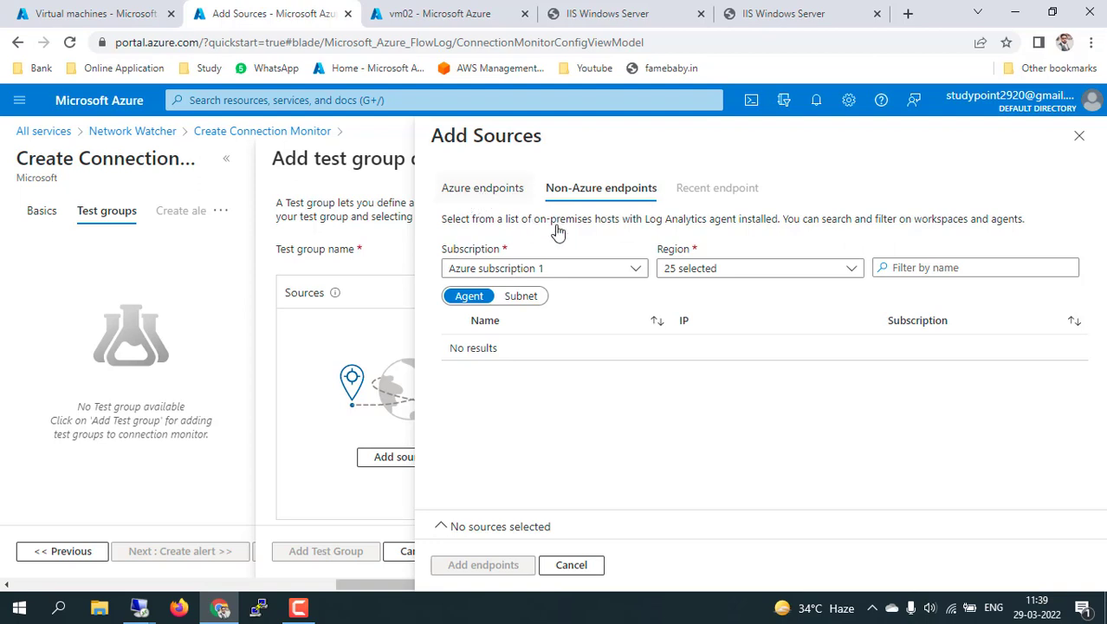
{"action": "left_click", "coordinate": [486, 192]}
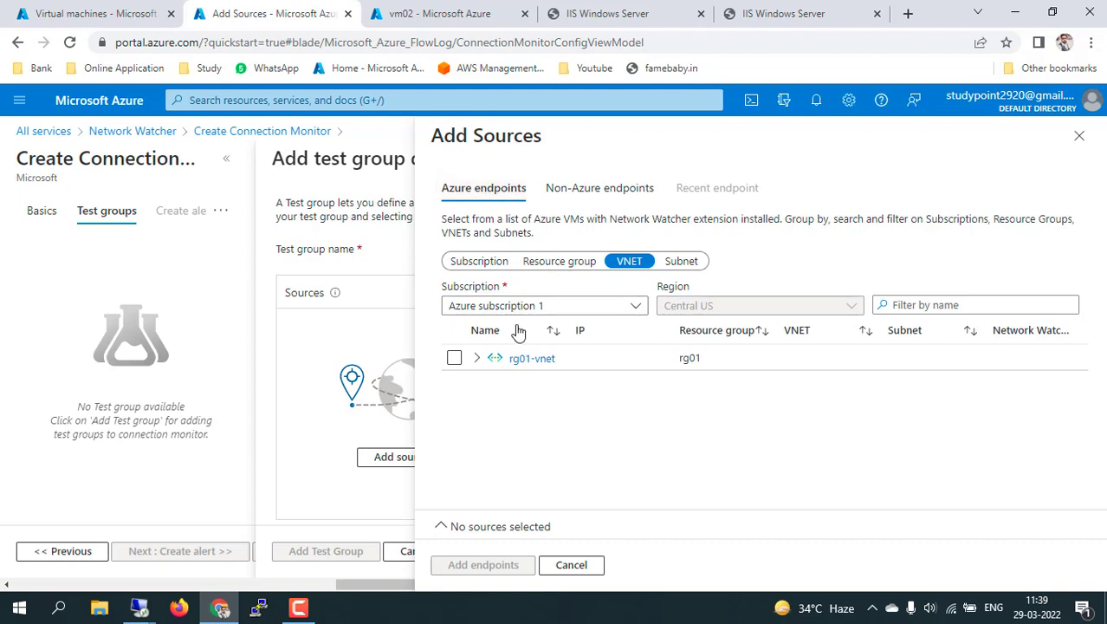
Compare the Azure source endpoints by VNET, subnet and subscription grouping, and expand the subscription entry.
{"action": "left_click", "coordinate": [488, 268]}
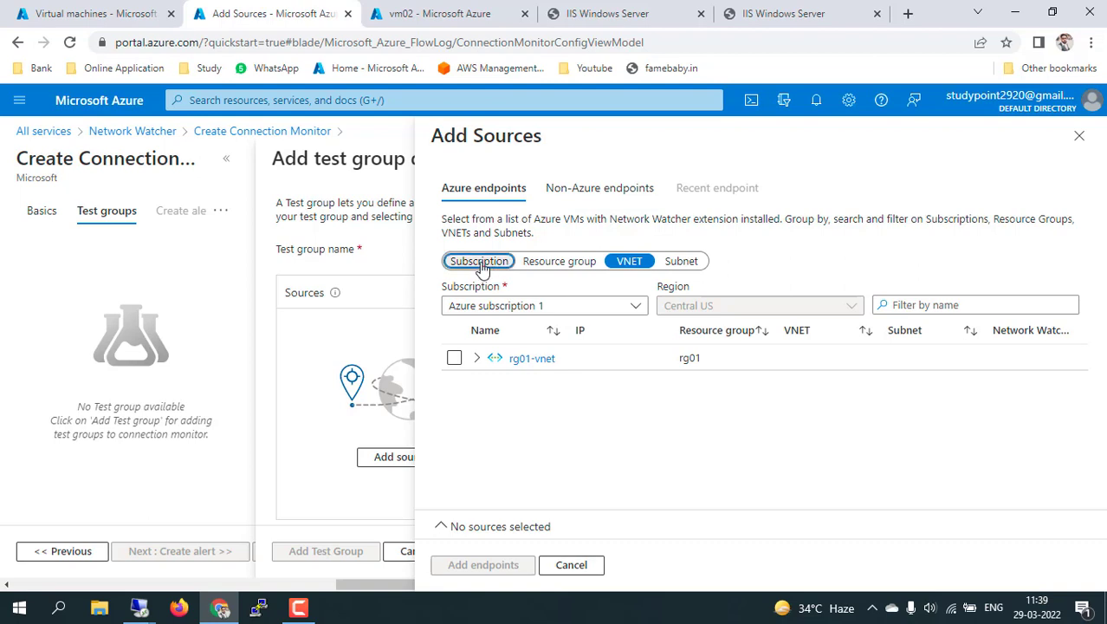
{"action": "left_click", "coordinate": [543, 262]}
{"action": "left_click", "coordinate": [627, 262]}
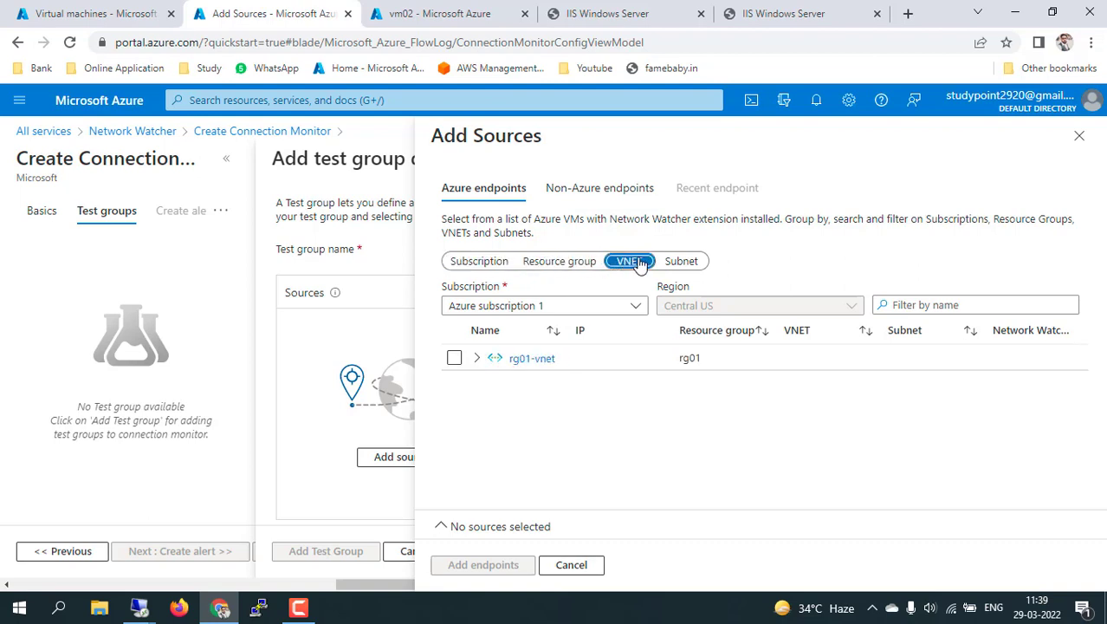
{"action": "left_click", "coordinate": [681, 262]}
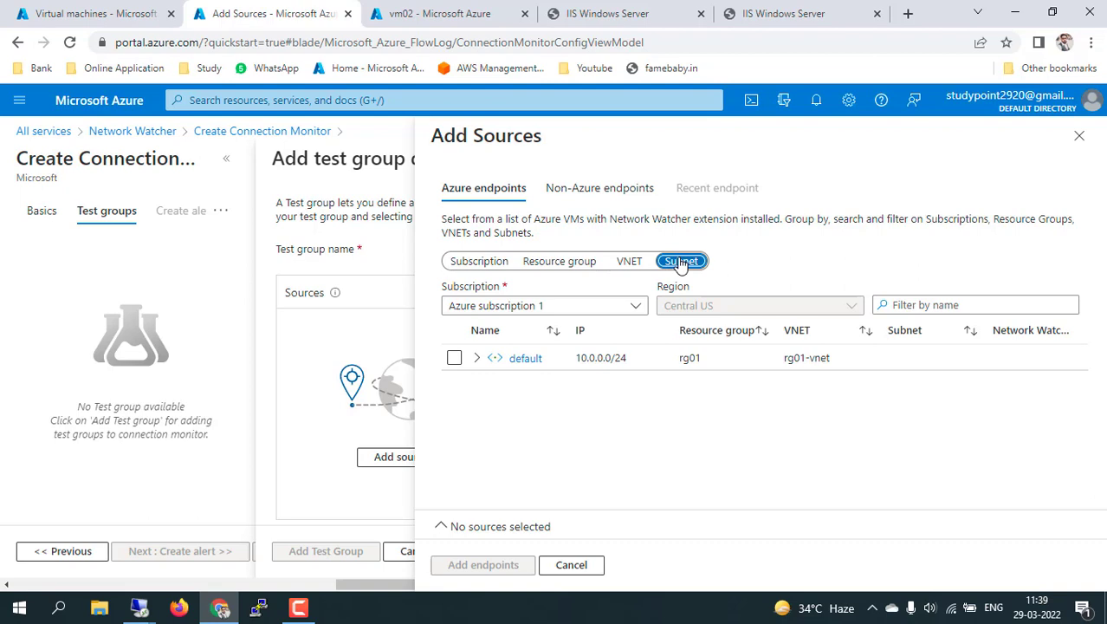
{"action": "left_click", "coordinate": [482, 264]}
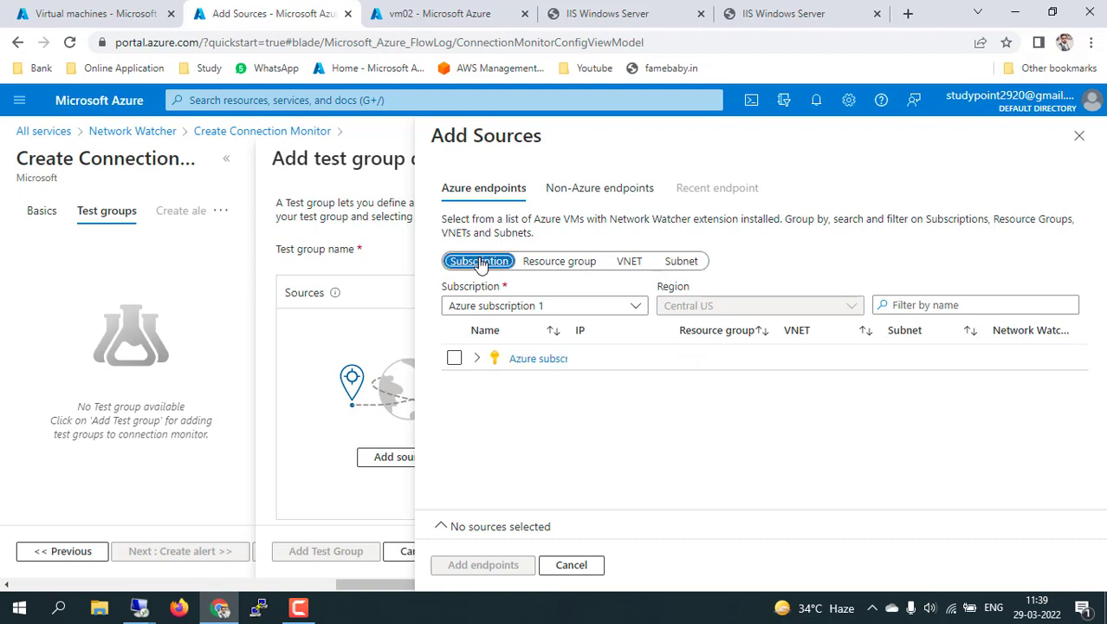
{"action": "left_click", "coordinate": [477, 358]}
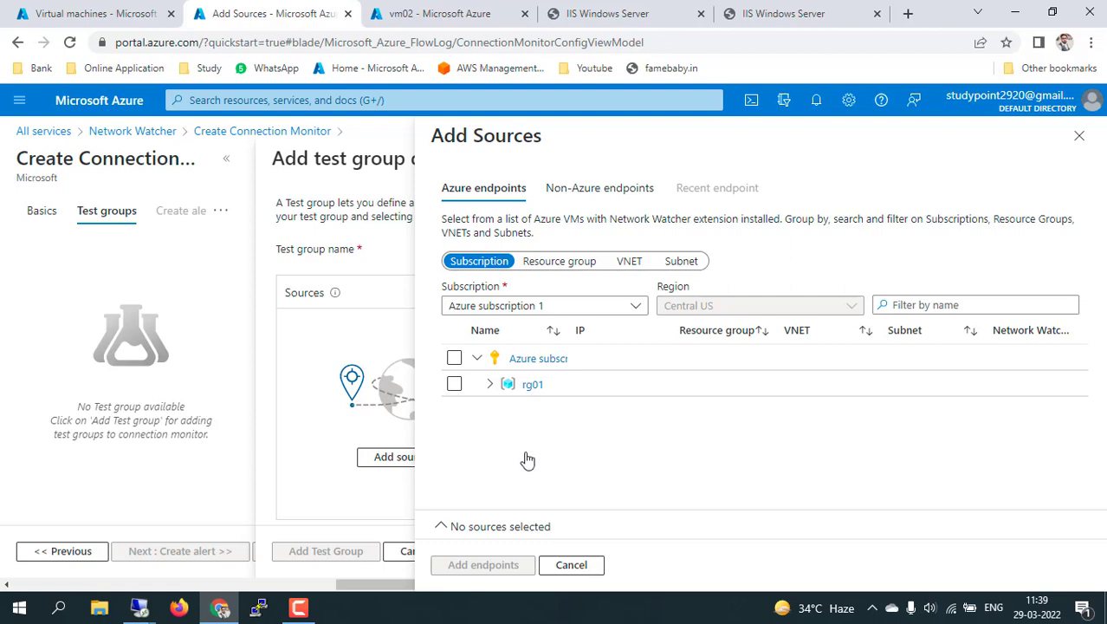
Group the source endpoints by resource group and expand rg01 through rg01-vnet and the default subnet to its virtual machines.
{"action": "left_click", "coordinate": [552, 265]}
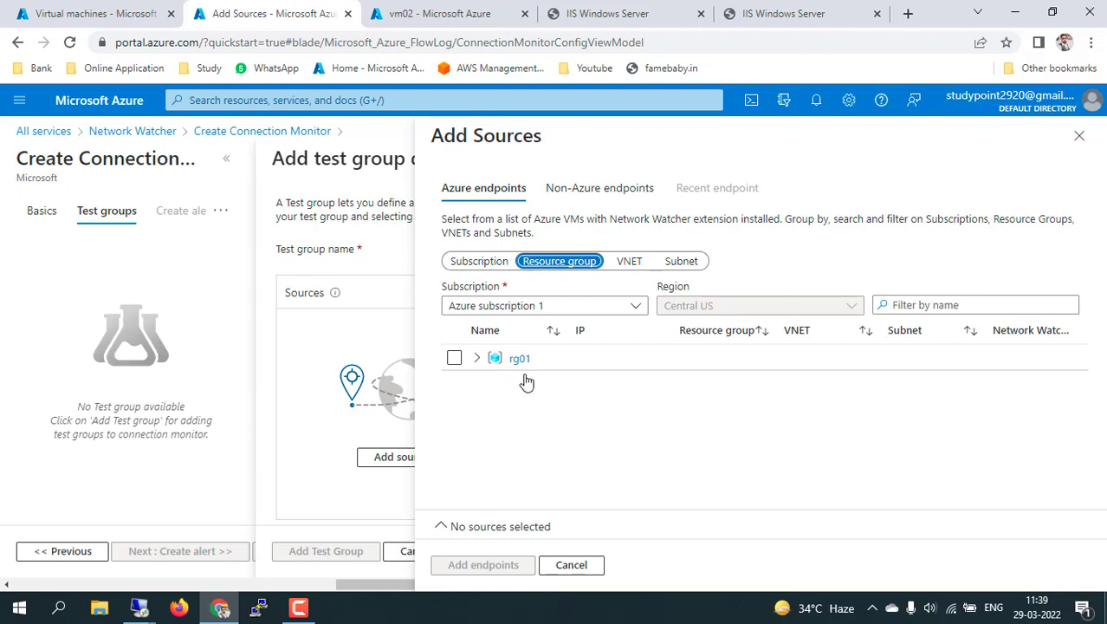
{"action": "left_click", "coordinate": [477, 359]}
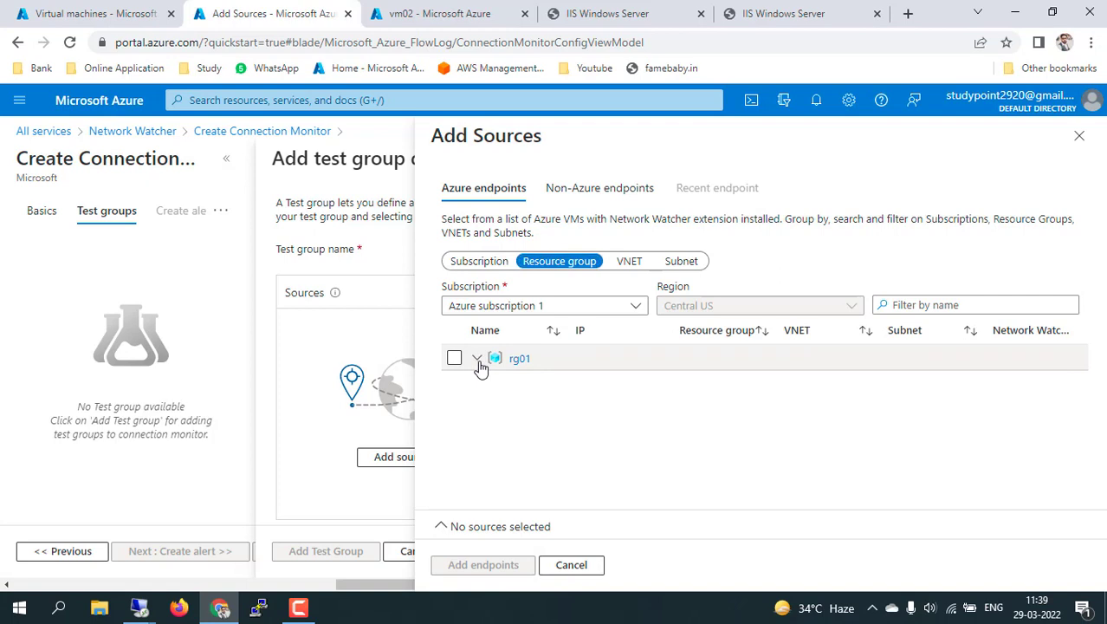
{"action": "left_click", "coordinate": [487, 385]}
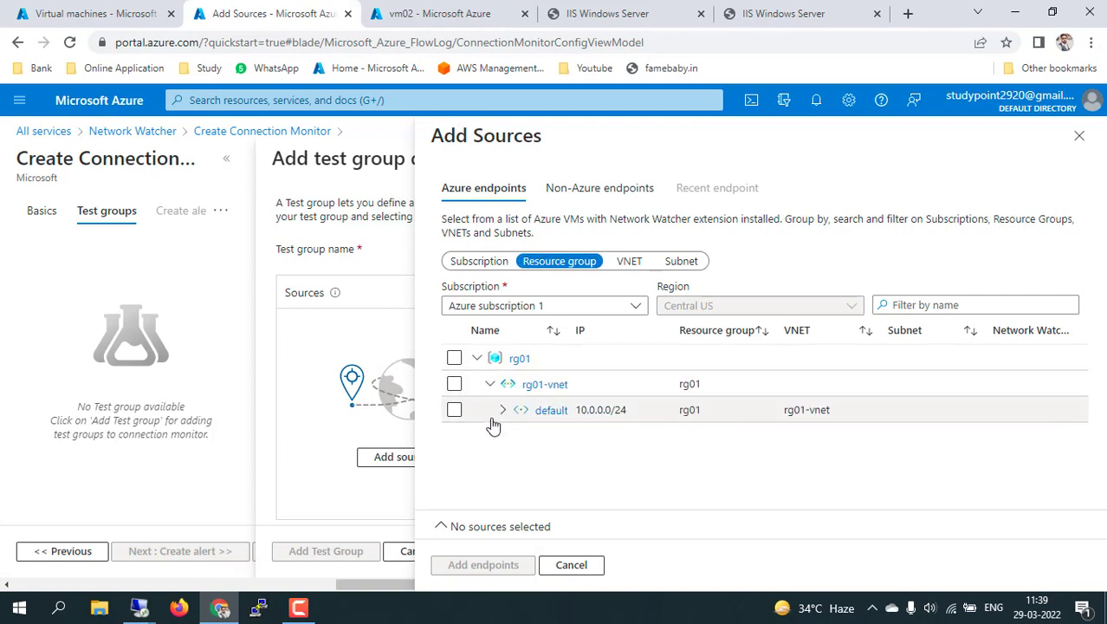
{"action": "left_click", "coordinate": [503, 412]}
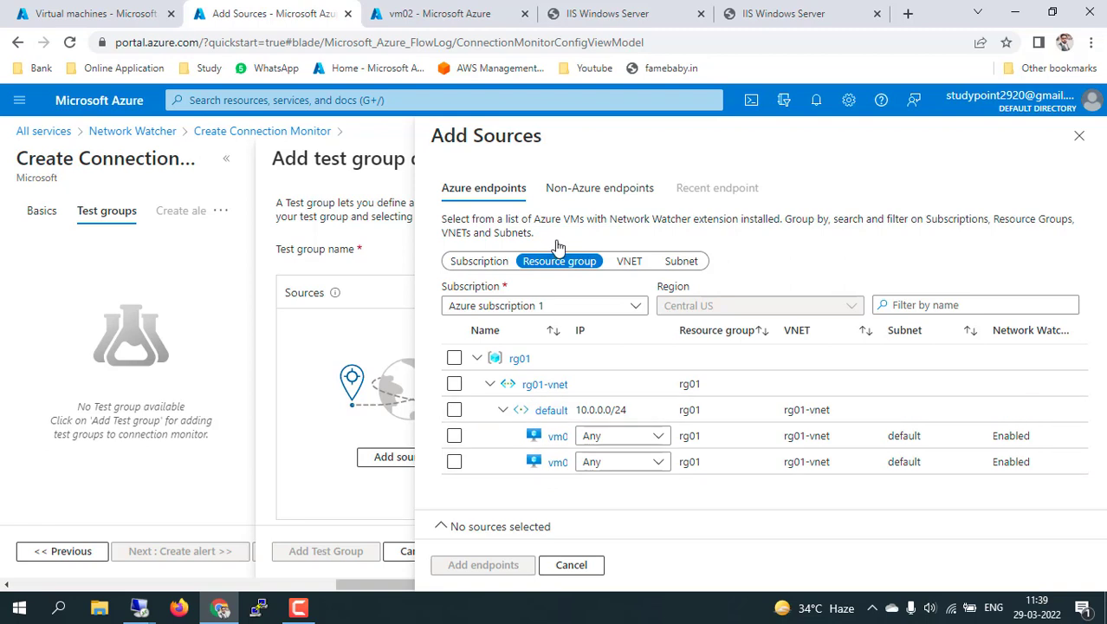
Examine the virtual machines under rg01-vnet in the VNET grouping, and view the subnet grouping.
{"action": "left_click", "coordinate": [627, 262]}
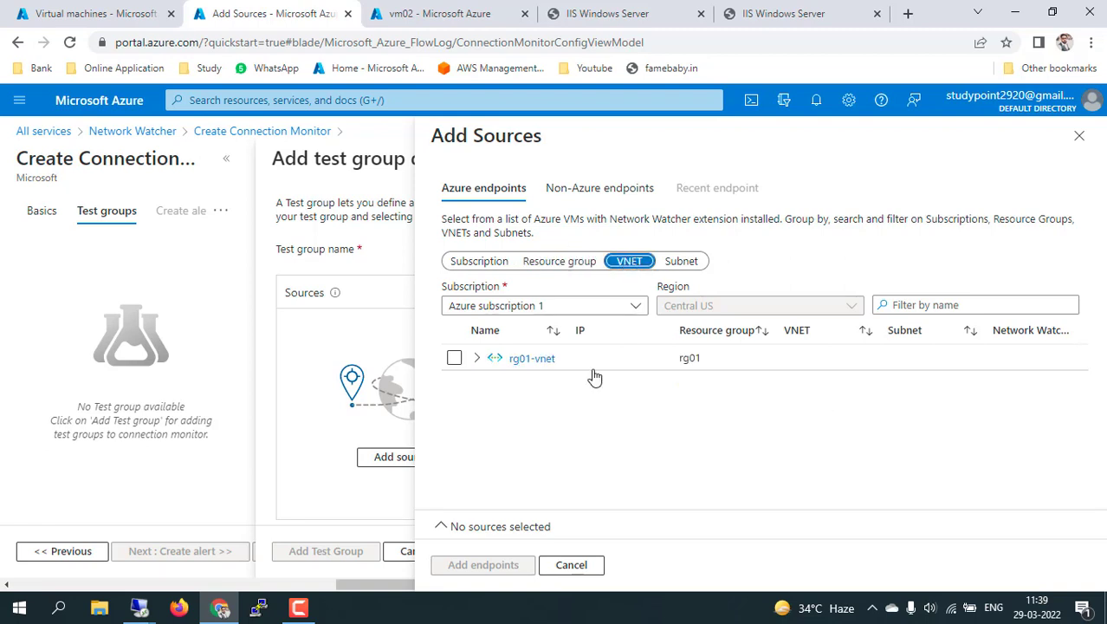
{"action": "left_click", "coordinate": [476, 361]}
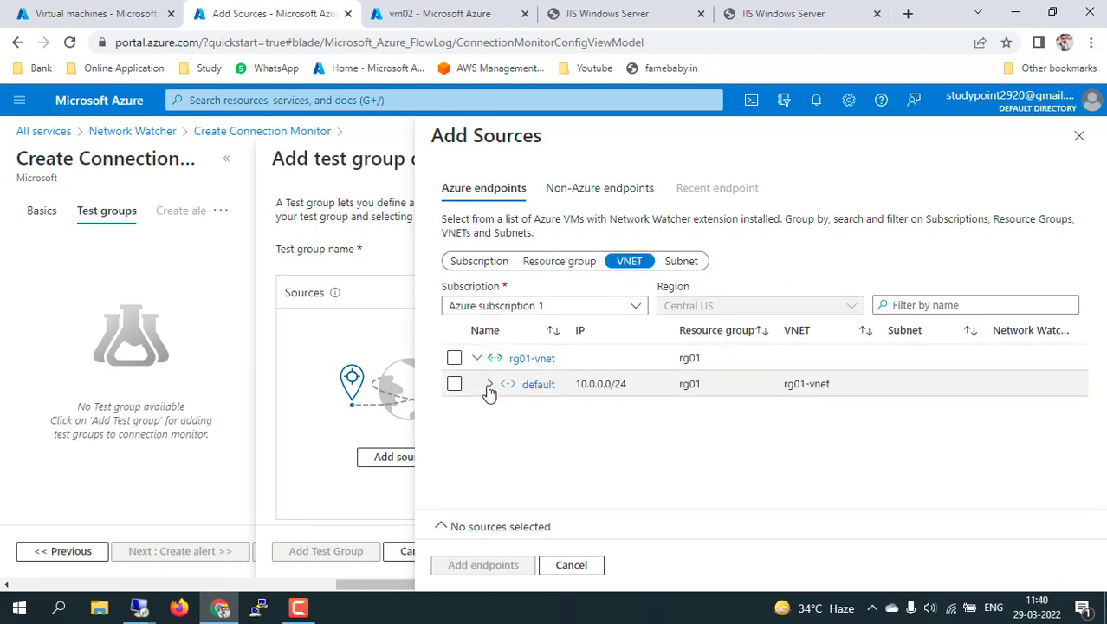
{"action": "left_click", "coordinate": [489, 385]}
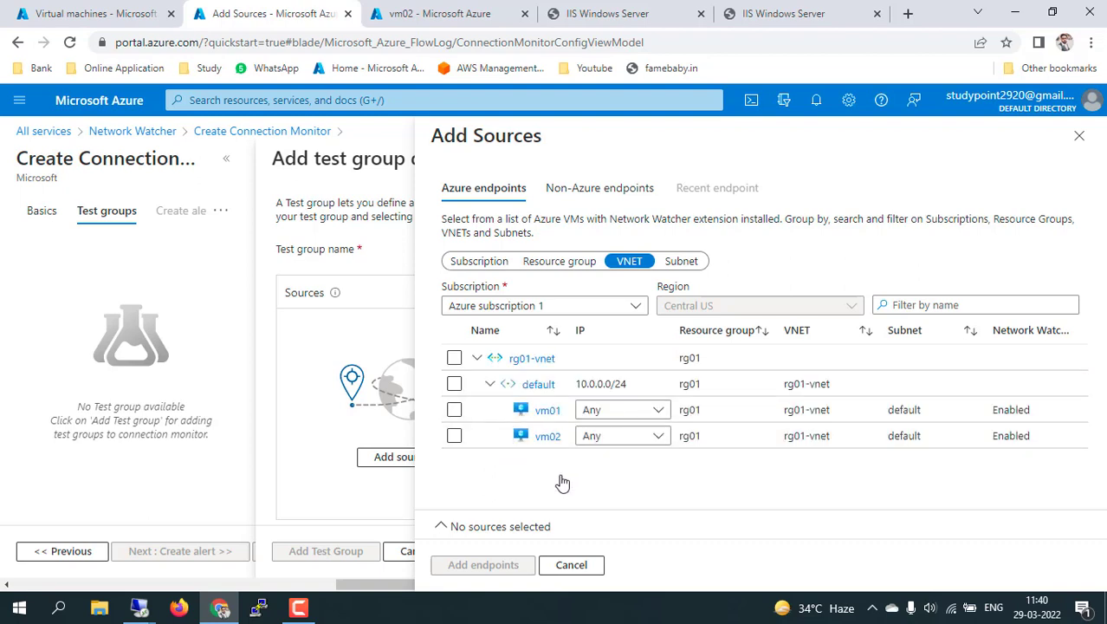
{"action": "left_click", "coordinate": [686, 264]}
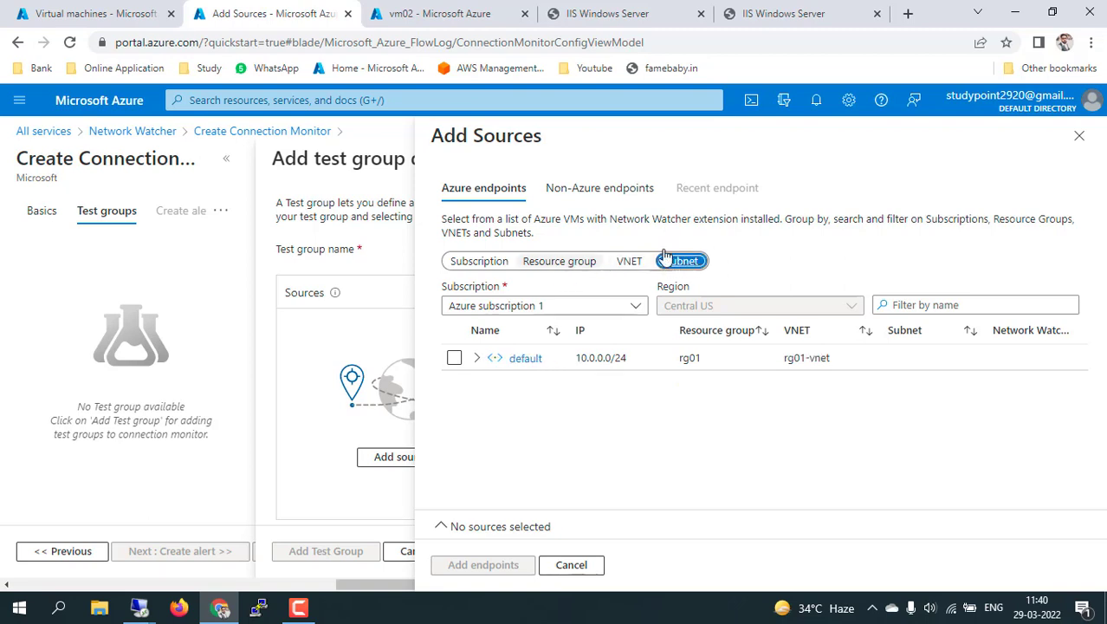
Group the source endpoints by VNET and expand rg01-vnet and its default subnet to list the virtual machines.
{"action": "left_click", "coordinate": [623, 263]}
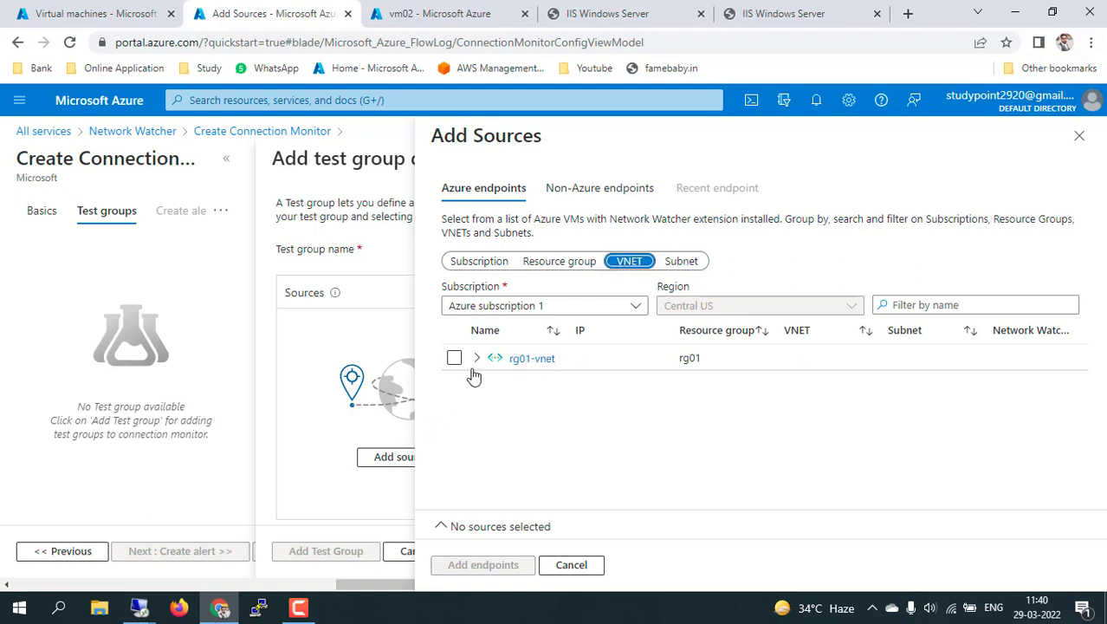
{"action": "left_click", "coordinate": [479, 360]}
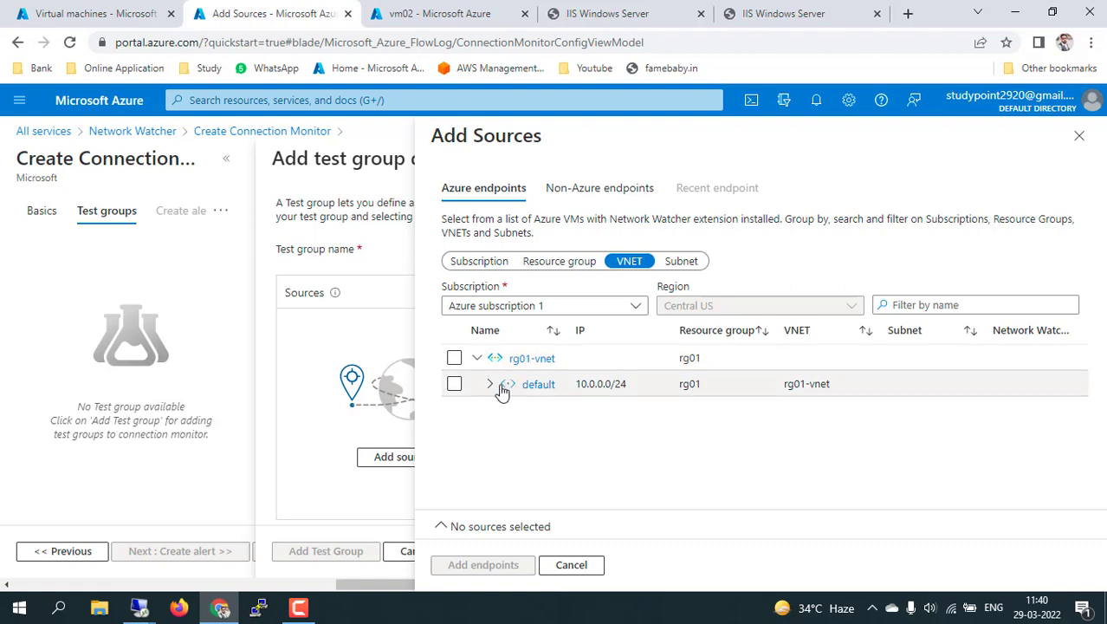
{"action": "left_click", "coordinate": [490, 384]}
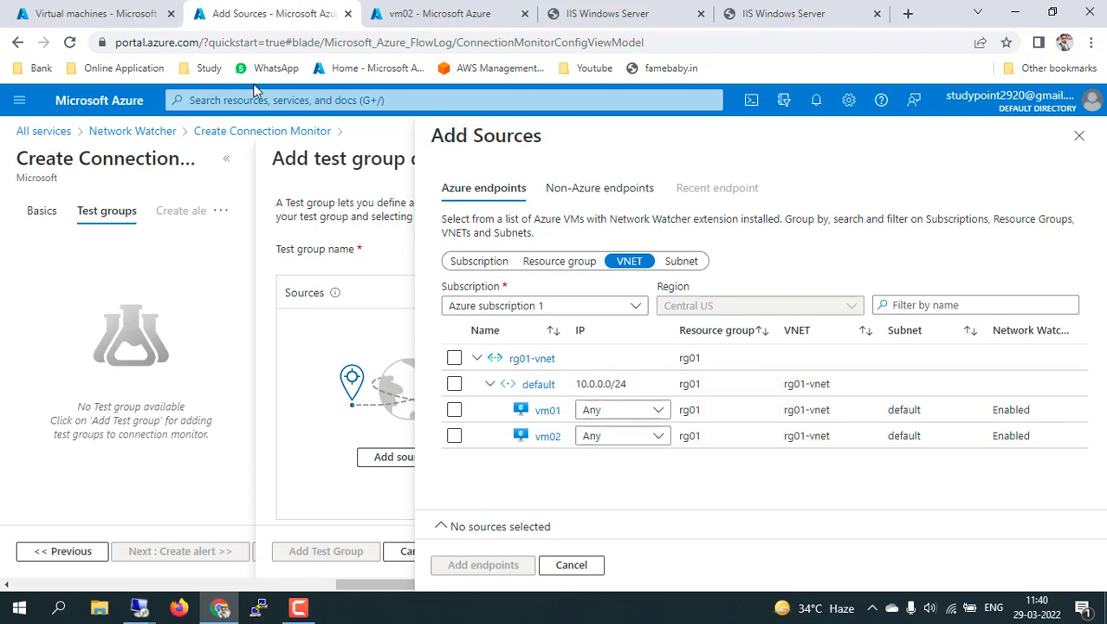
Examine vm02's installed extensions and compare them with the Network Watcher status of the virtual machines in the source list.
{"action": "left_click", "coordinate": [90, 12]}
{"action": "left_click", "coordinate": [407, 14]}
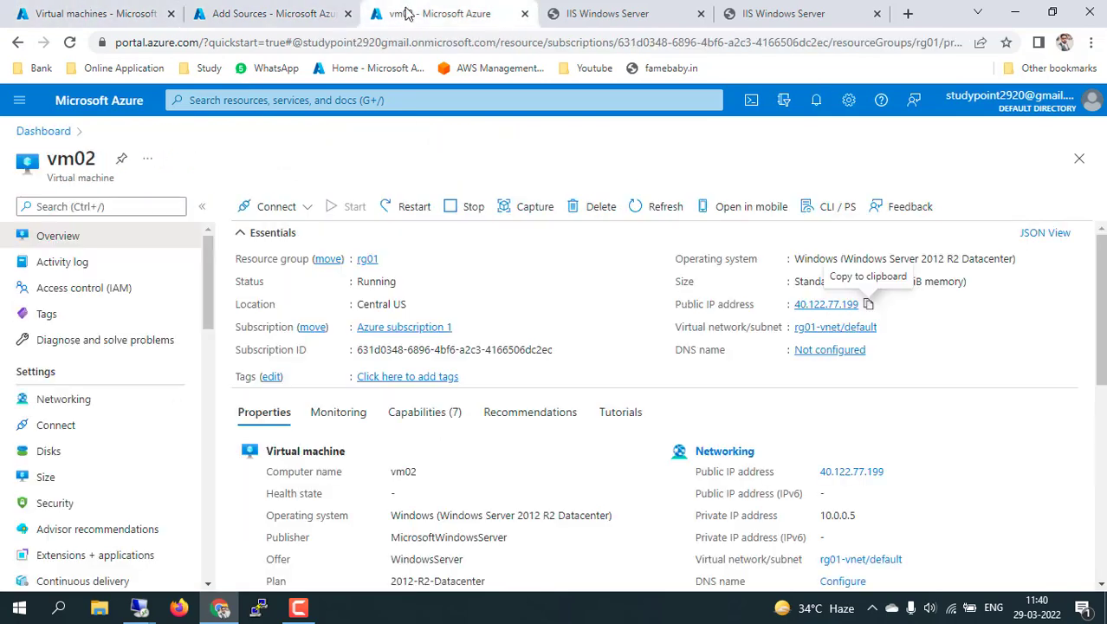
{"action": "left_click", "coordinate": [116, 12]}
{"action": "left_click", "coordinate": [279, 13]}
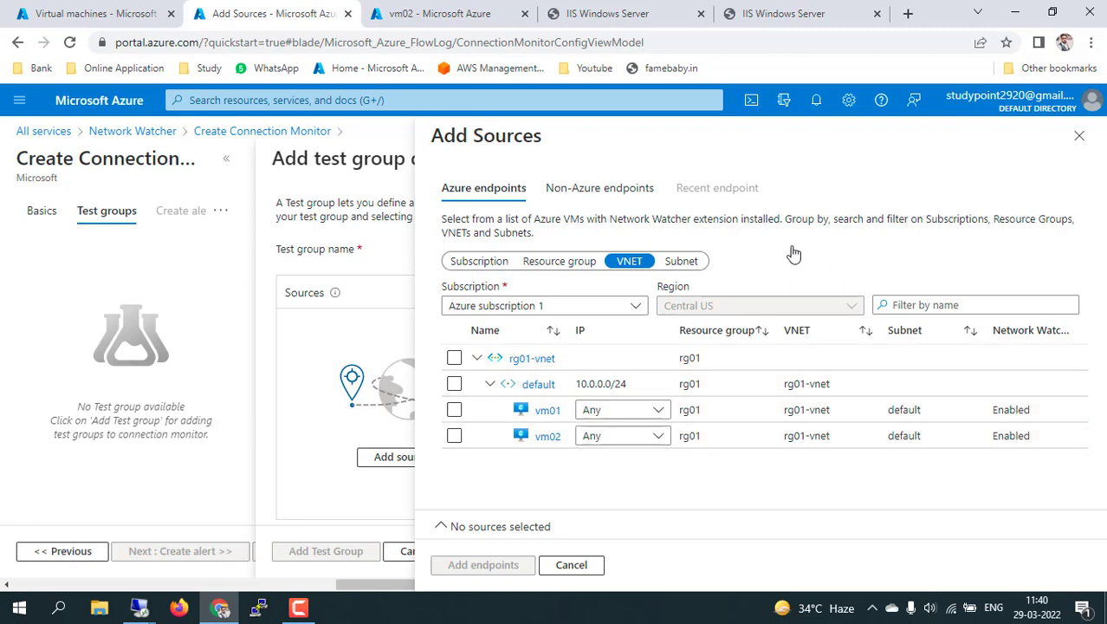
{"action": "left_click", "coordinate": [448, 11]}
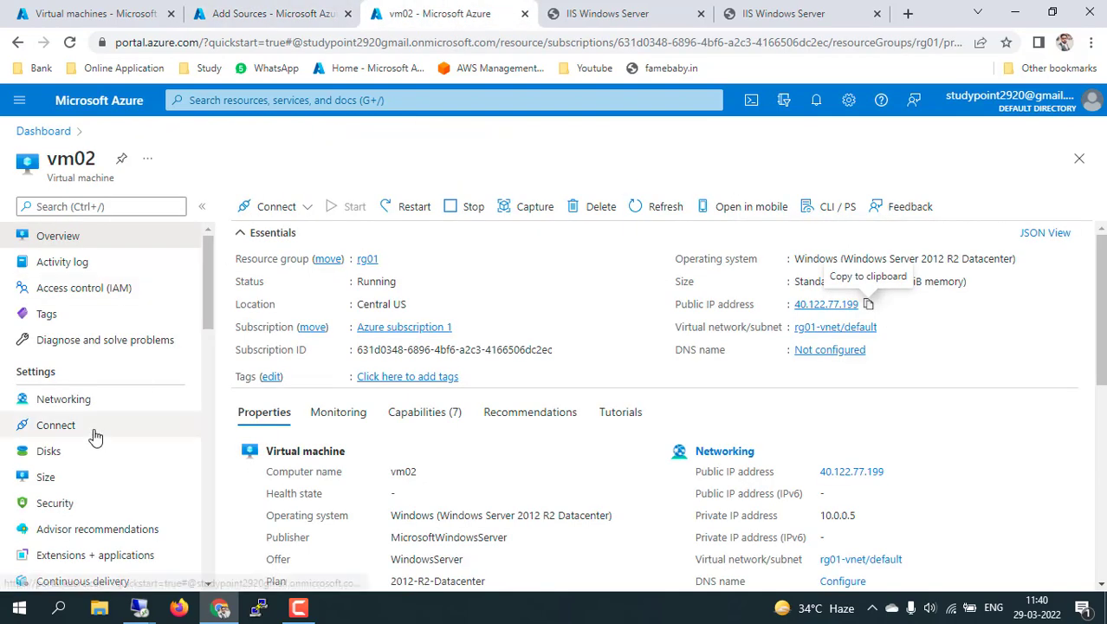
{"action": "left_click", "coordinate": [90, 555]}
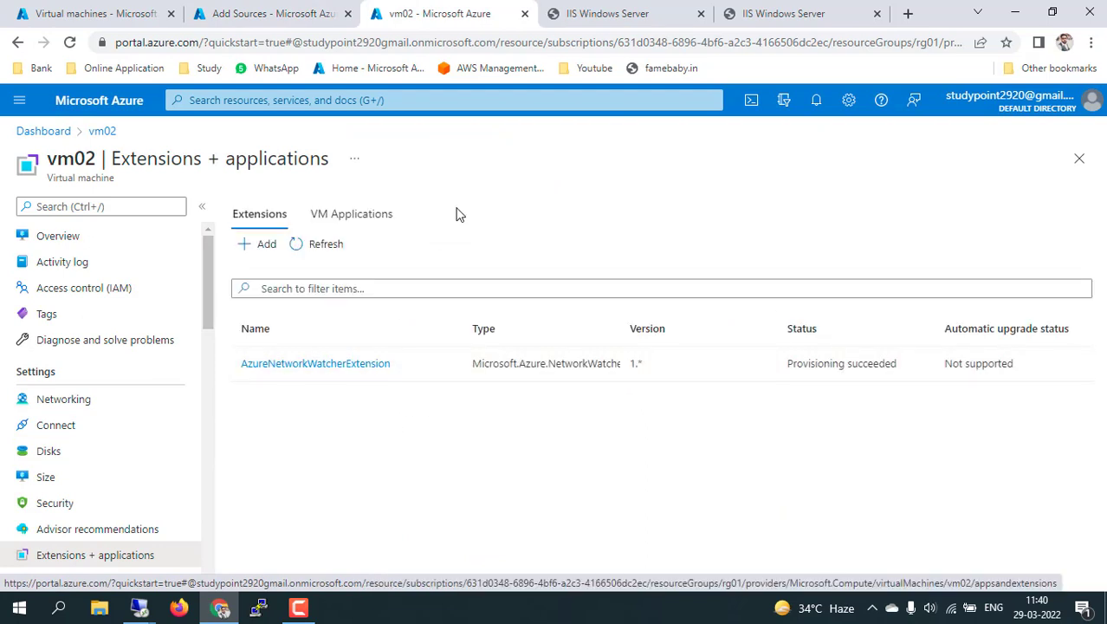
{"action": "left_click", "coordinate": [288, 10]}
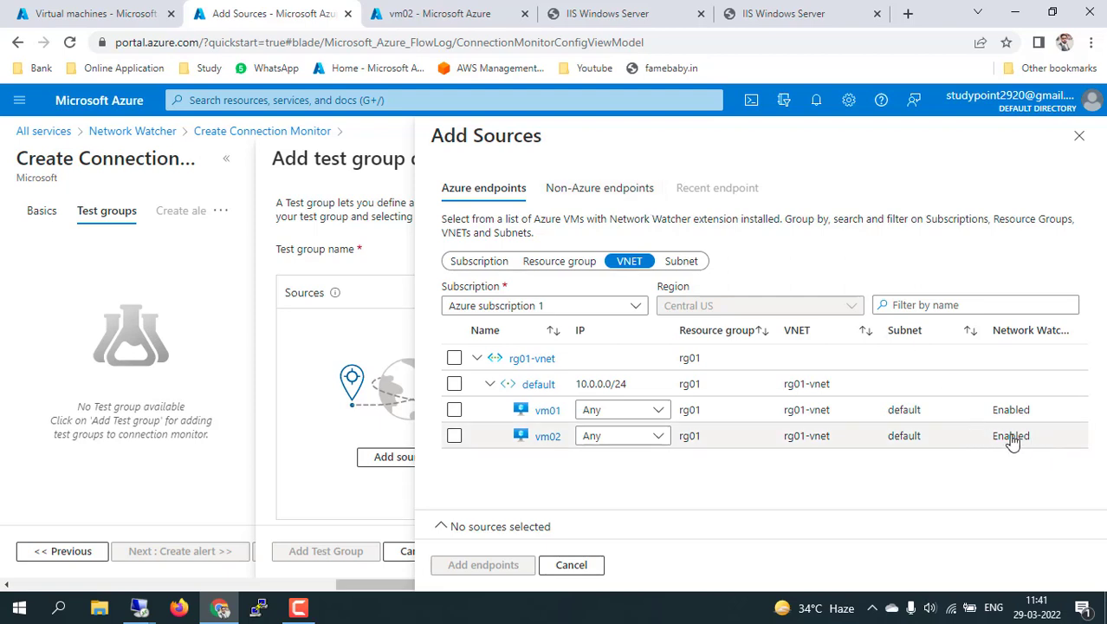
{"action": "left_click", "coordinate": [412, 7]}
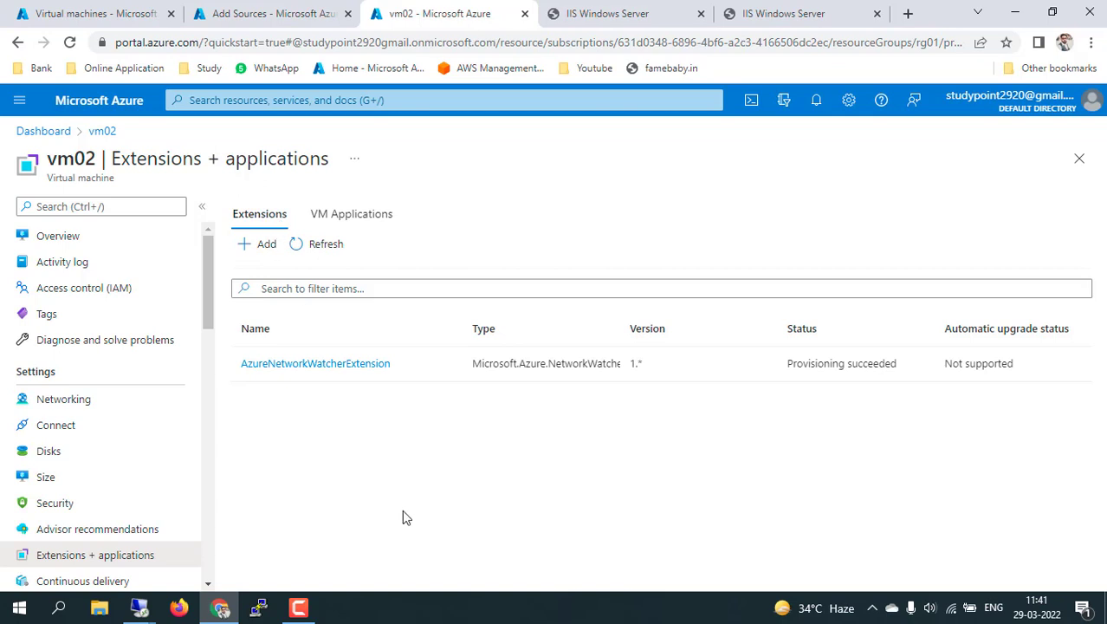
Return to the source list and add vm02 as the test group's source endpoint.
{"action": "left_click", "coordinate": [267, 12]}
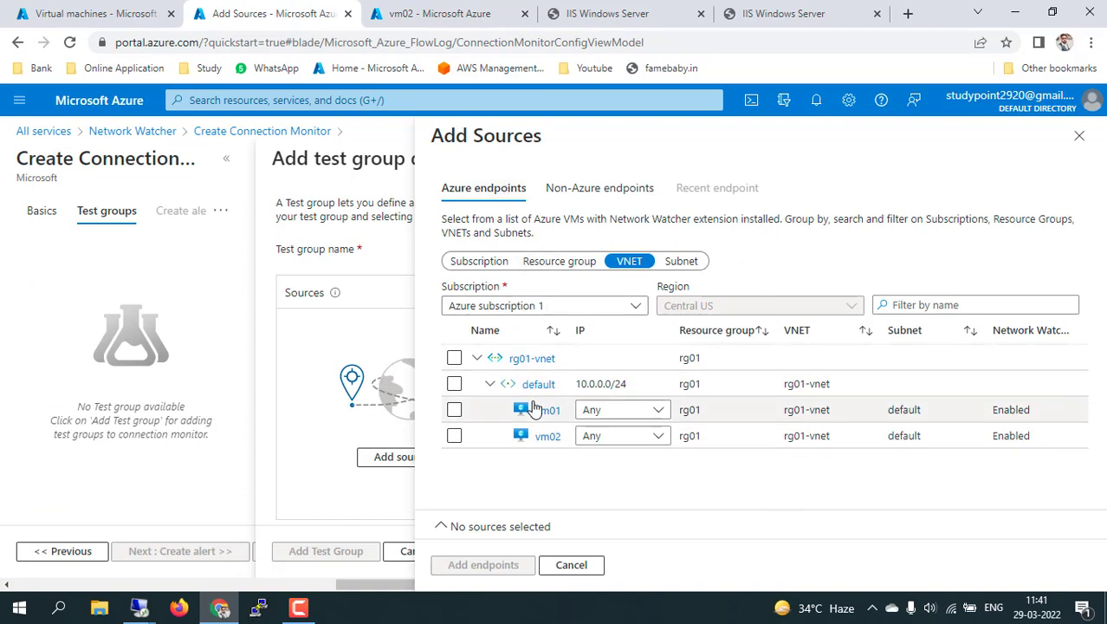
{"action": "left_click", "coordinate": [454, 437]}
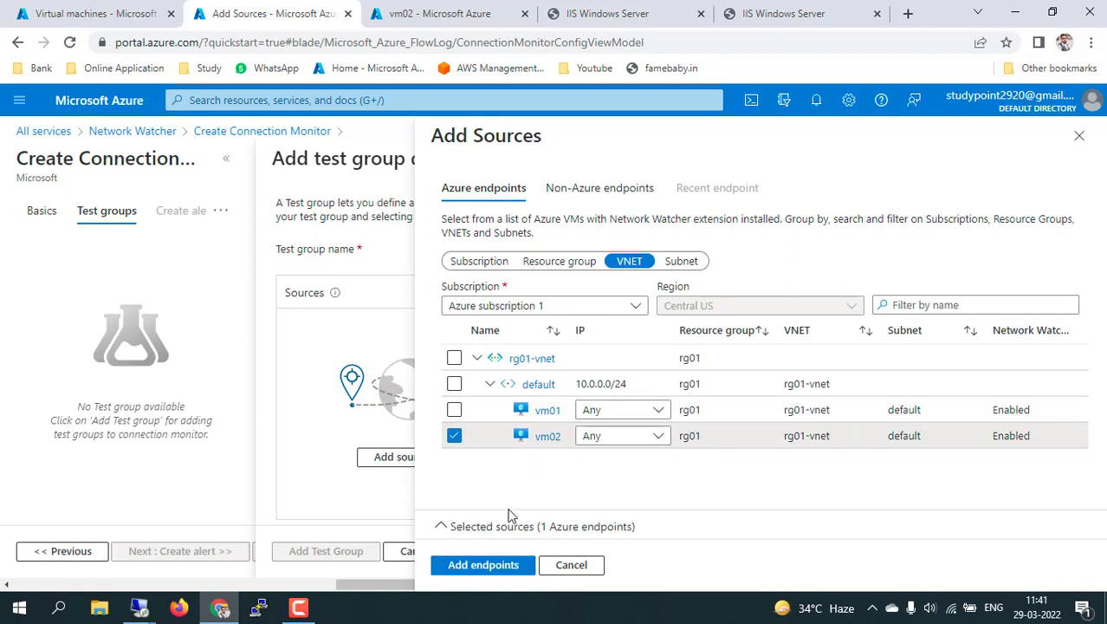
{"action": "left_click", "coordinate": [483, 565]}
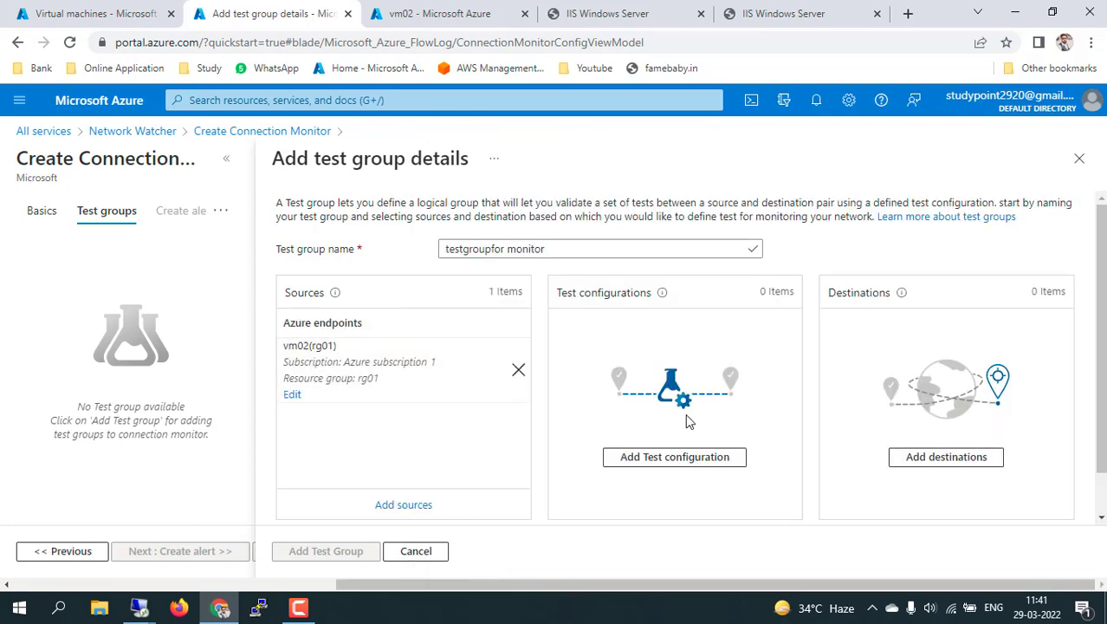
Add vm01 from the default subnet of rg01-vnet as the test group's destination endpoint.
{"action": "left_click", "coordinate": [956, 459]}
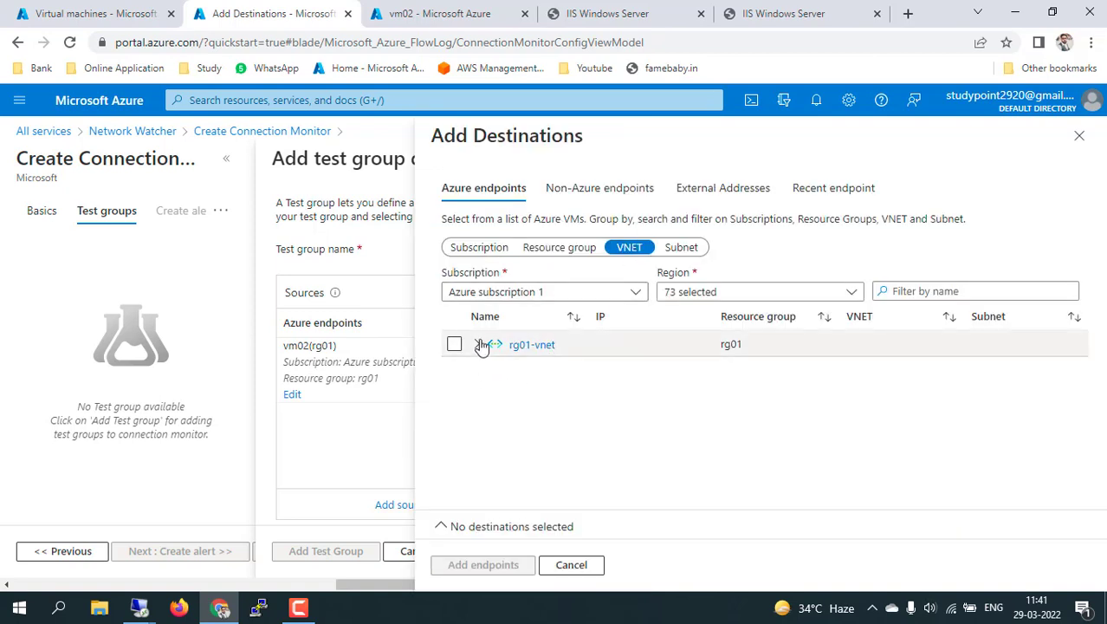
{"action": "left_click", "coordinate": [477, 343]}
{"action": "left_click", "coordinate": [488, 373]}
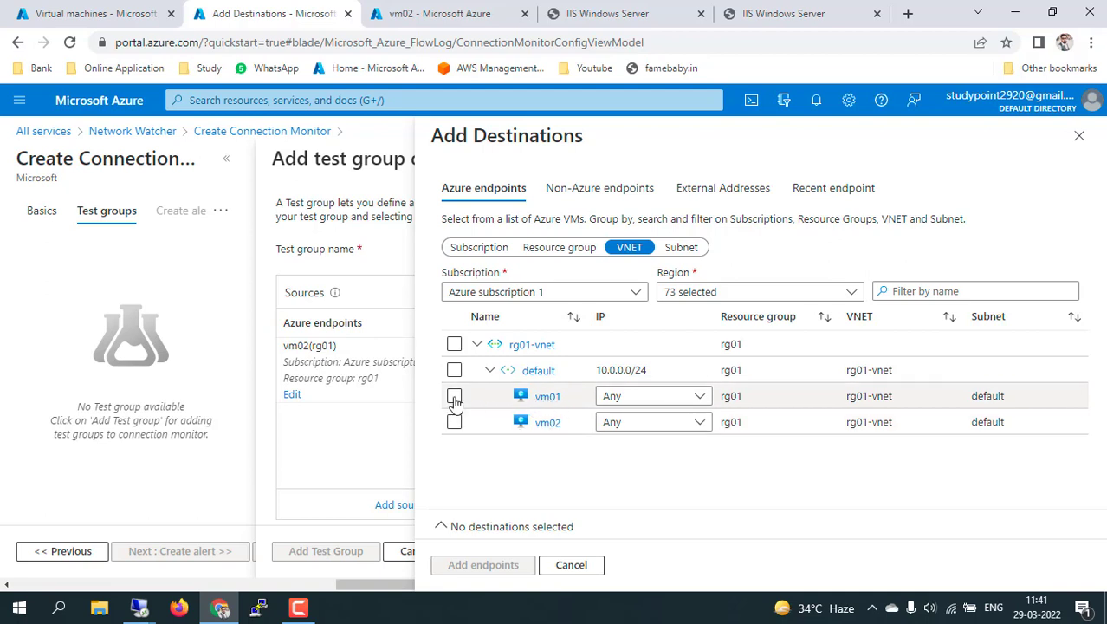
{"action": "left_click", "coordinate": [454, 395]}
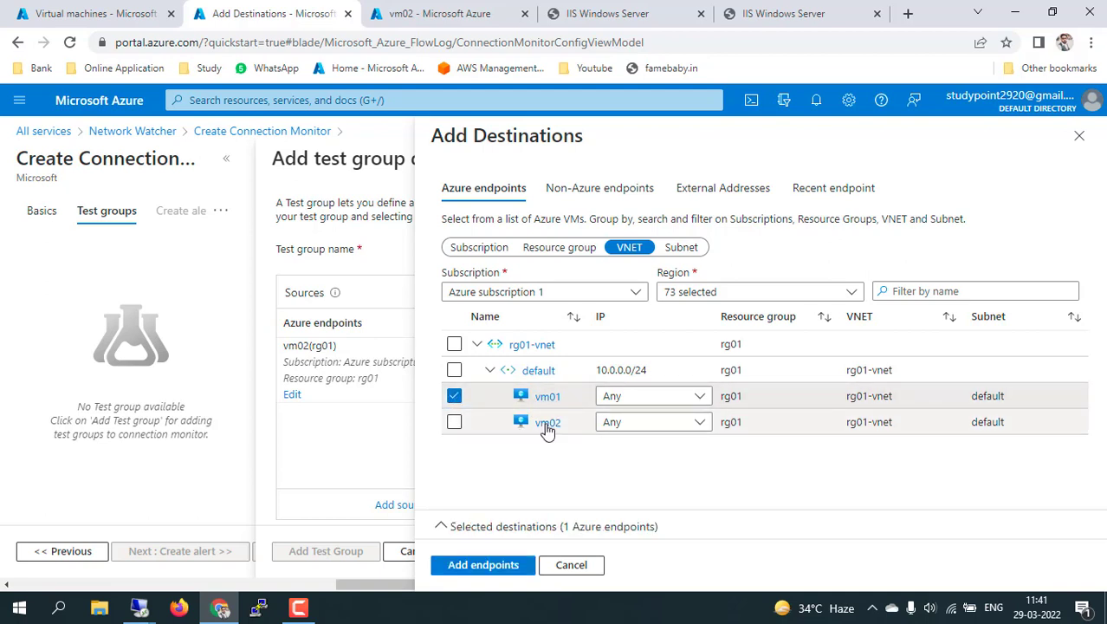
{"action": "left_click", "coordinate": [490, 564]}
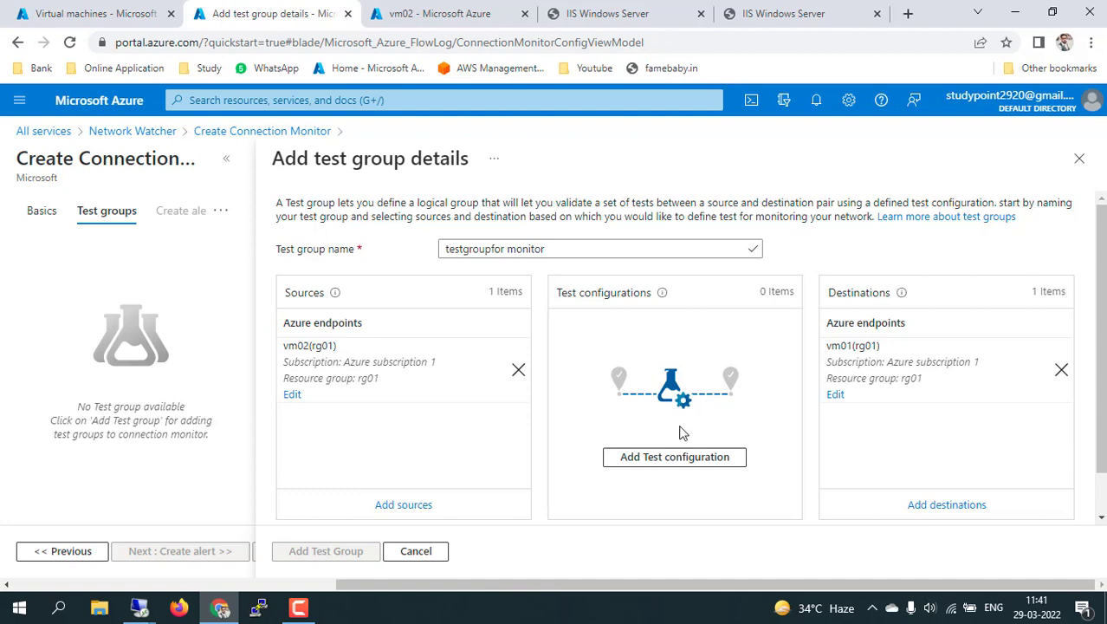
Start a new test configuration for the test group and name it testconfig.
{"action": "left_click", "coordinate": [674, 458]}
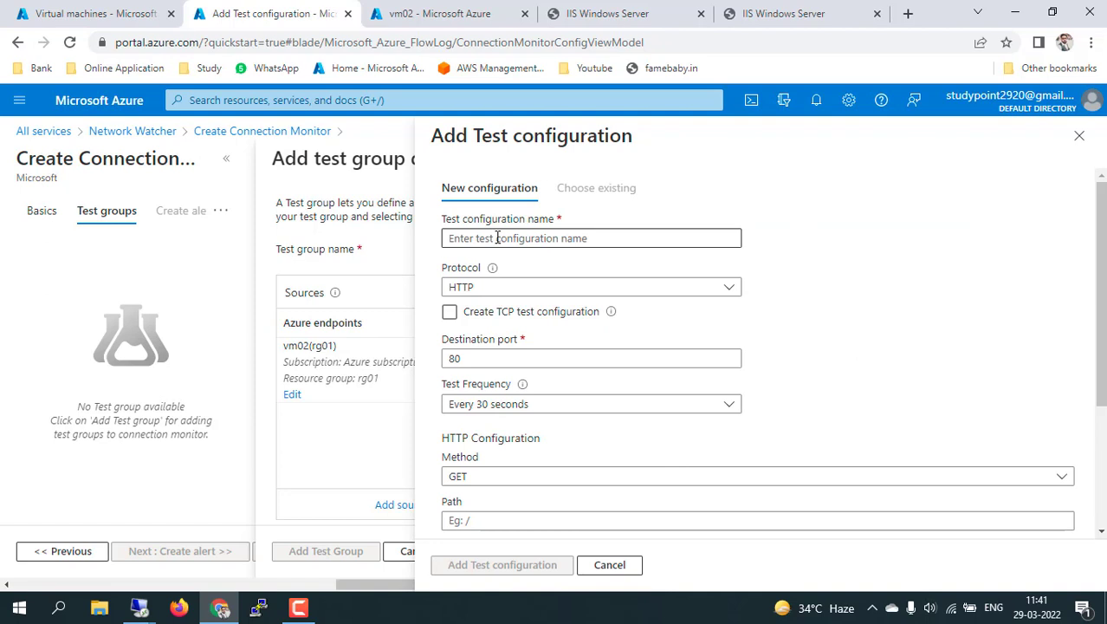
{"action": "left_click", "coordinate": [496, 238]}
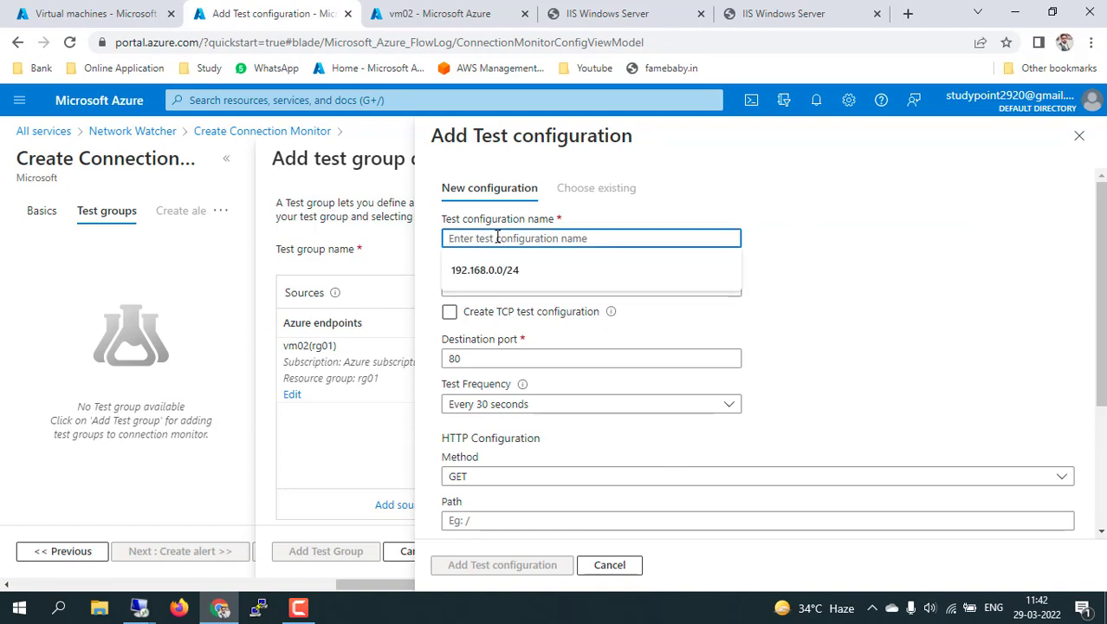
{"action": "type", "text": "testconfig"}
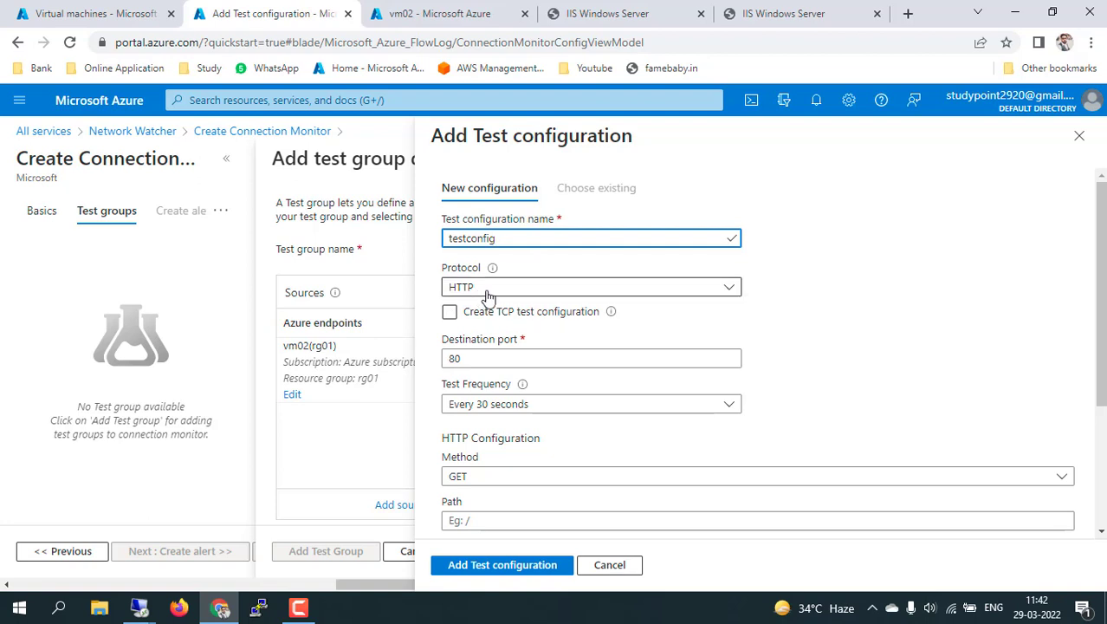
Try TCP as testconfig's protocol, then return it to HTTP and keep destination port 80.
{"action": "left_click", "coordinate": [549, 293]}
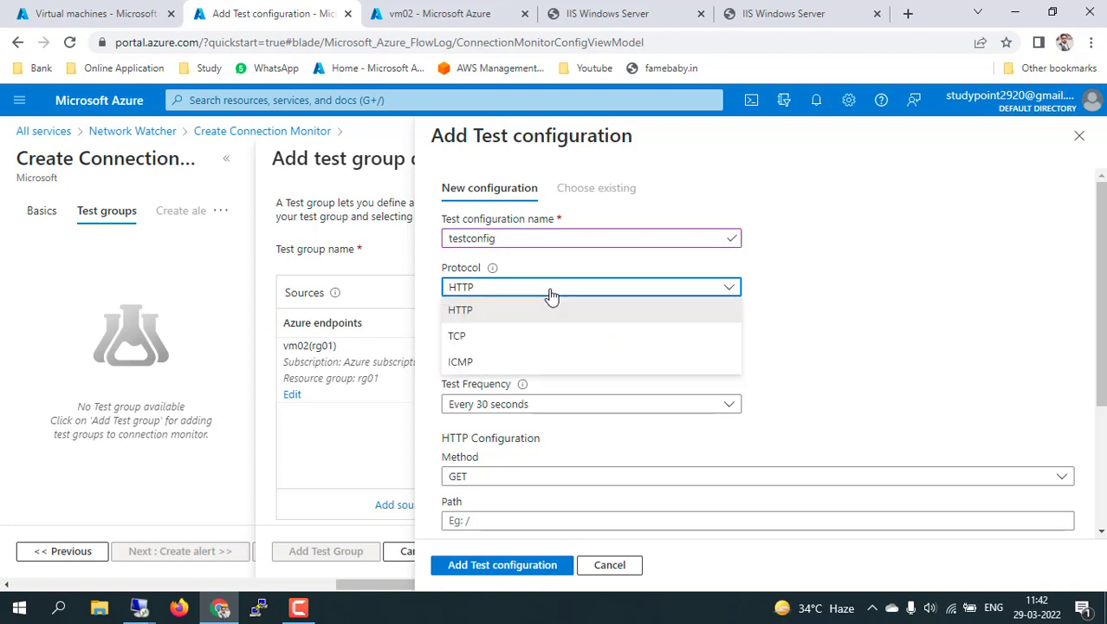
{"action": "left_click", "coordinate": [498, 337]}
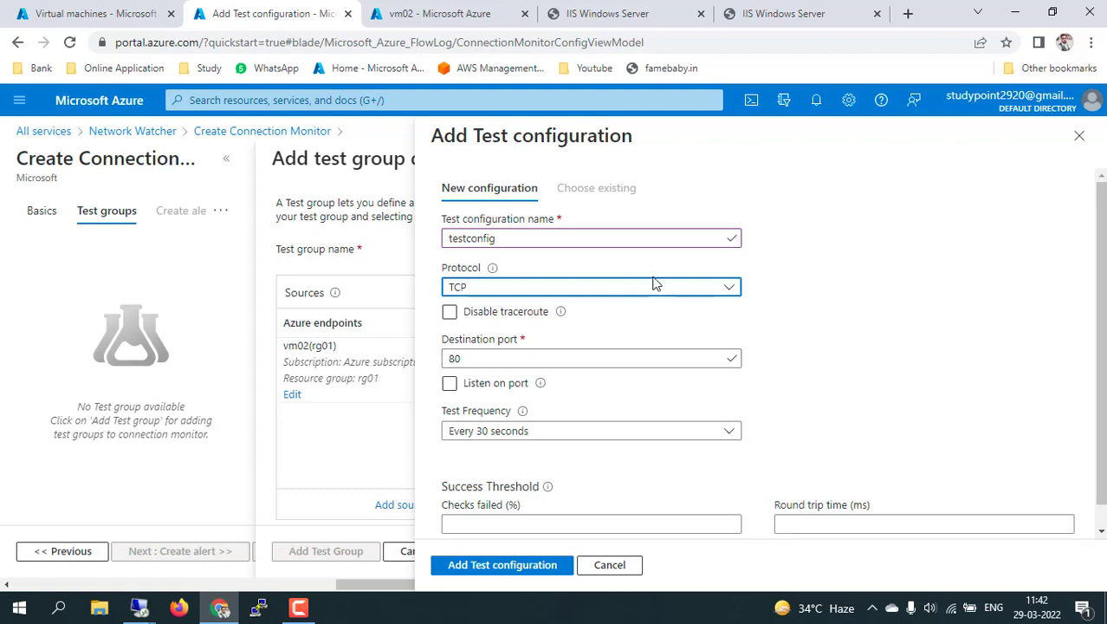
{"action": "left_click", "coordinate": [684, 292]}
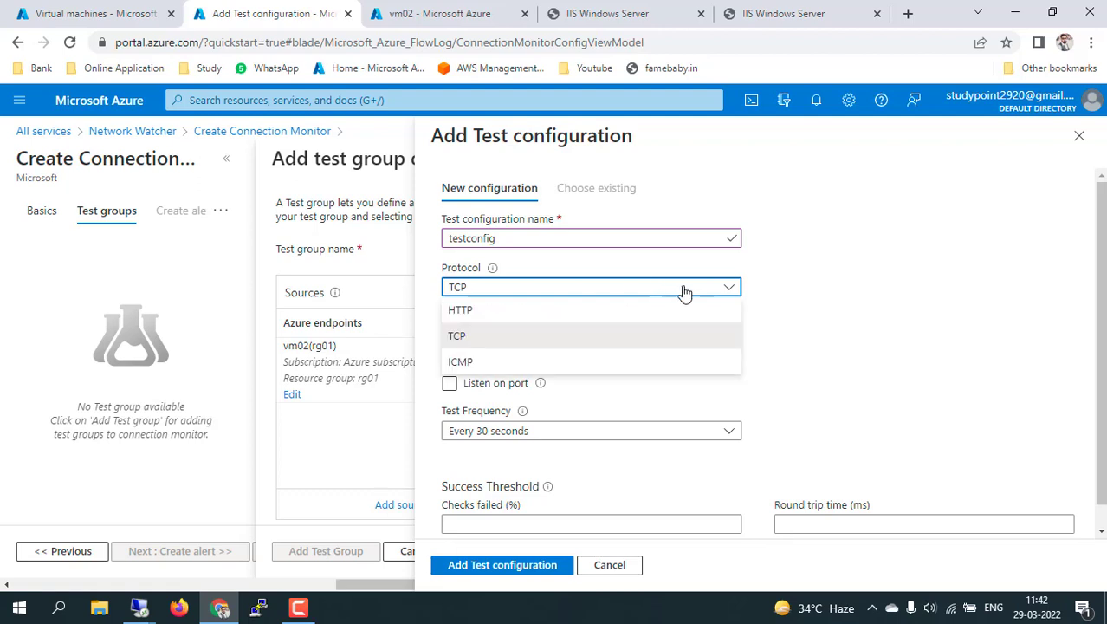
{"action": "left_click", "coordinate": [496, 312]}
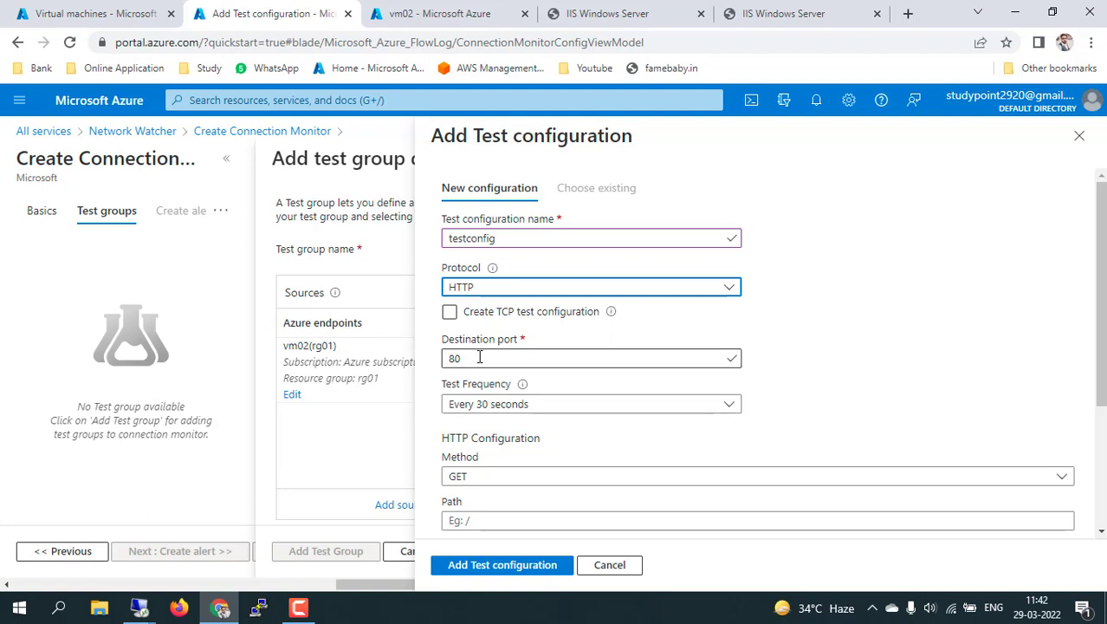
{"action": "left_click", "coordinate": [479, 357]}
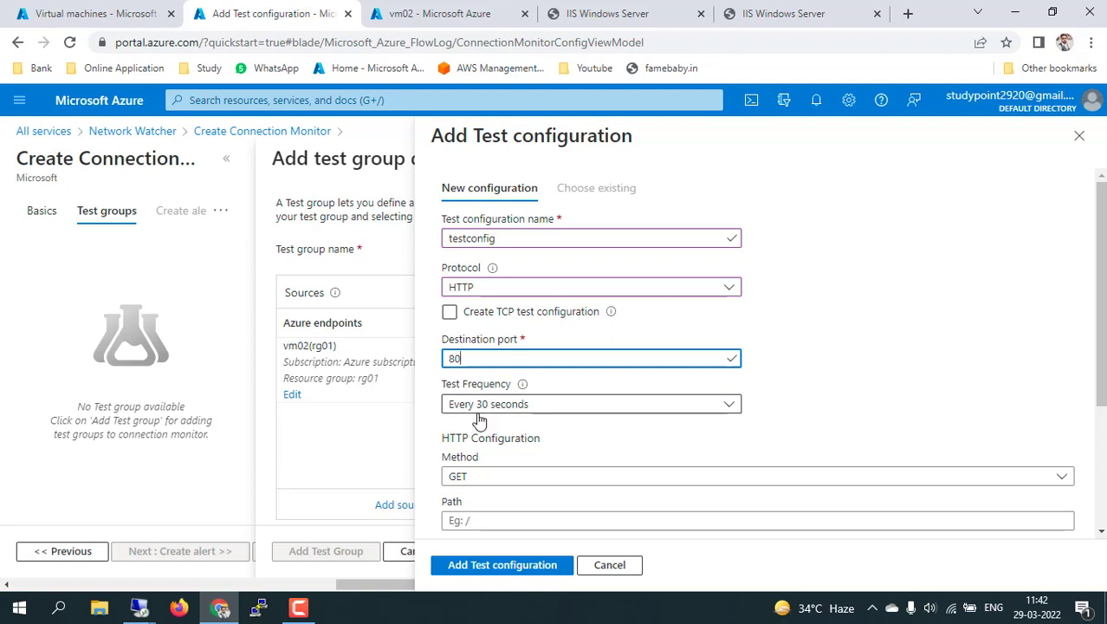
Try a custom test frequency for testconfig and return it to every 30 seconds.
{"action": "left_click", "coordinate": [560, 415]}
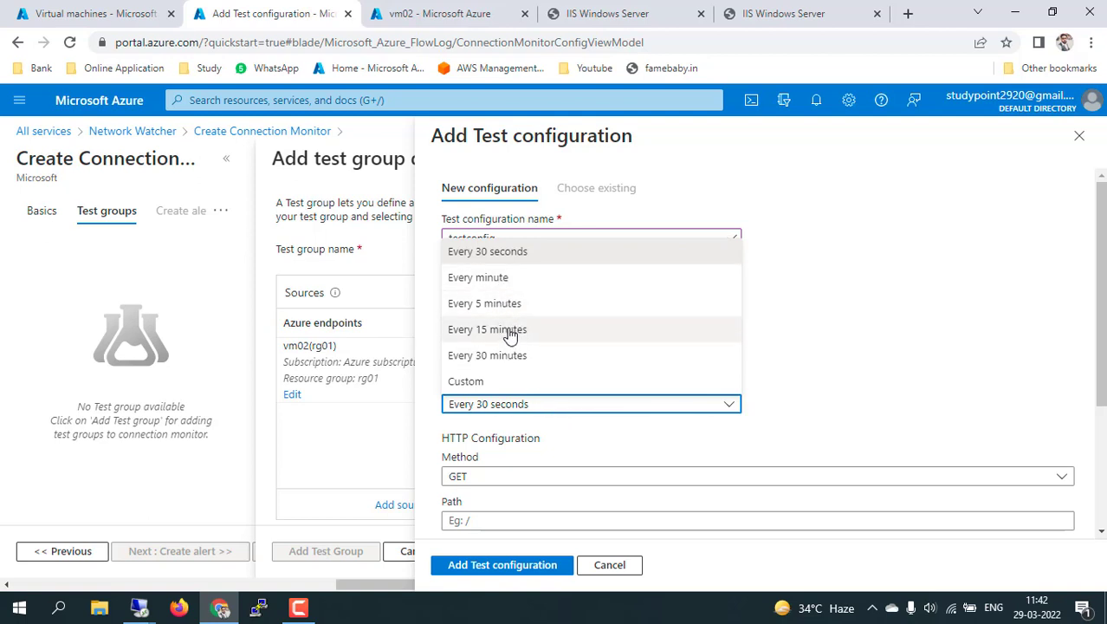
{"action": "left_click", "coordinate": [459, 383]}
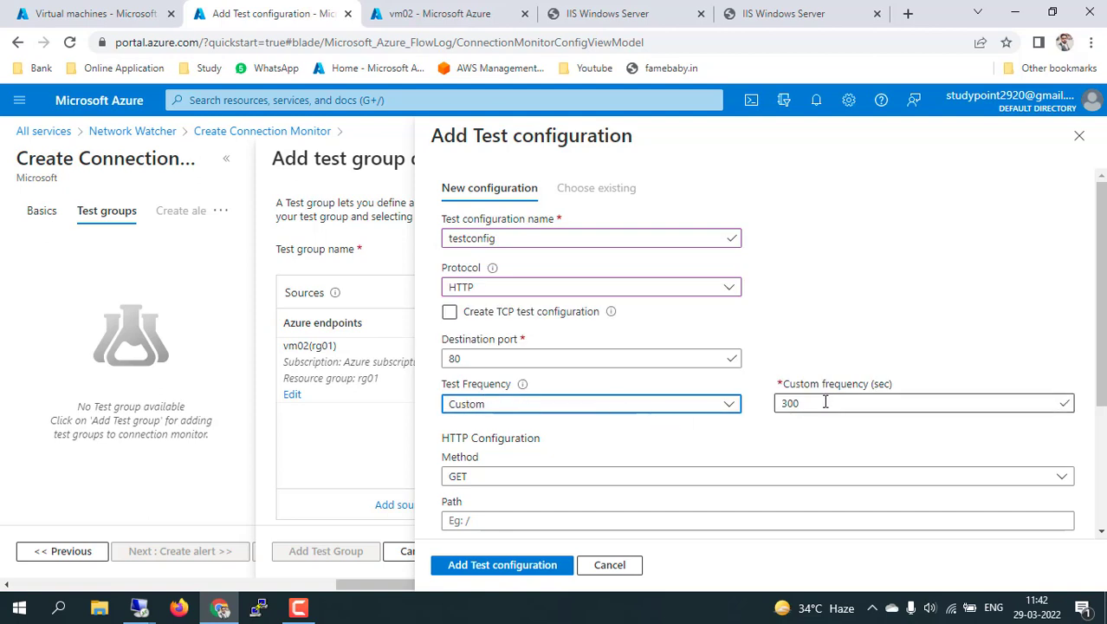
{"action": "left_click", "coordinate": [729, 405]}
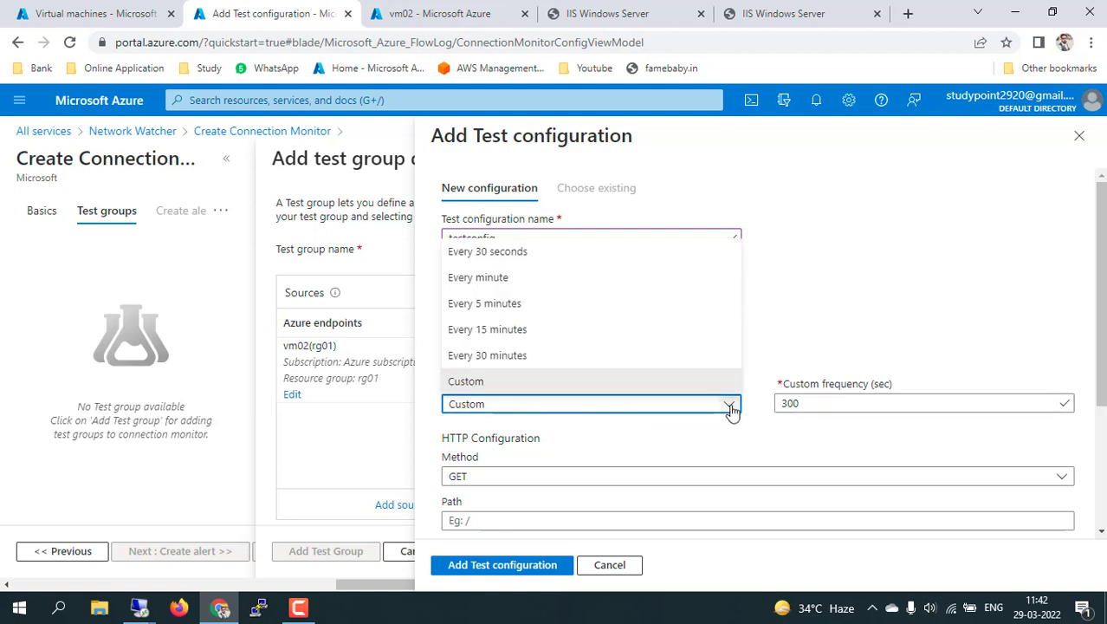
{"action": "left_click", "coordinate": [506, 252]}
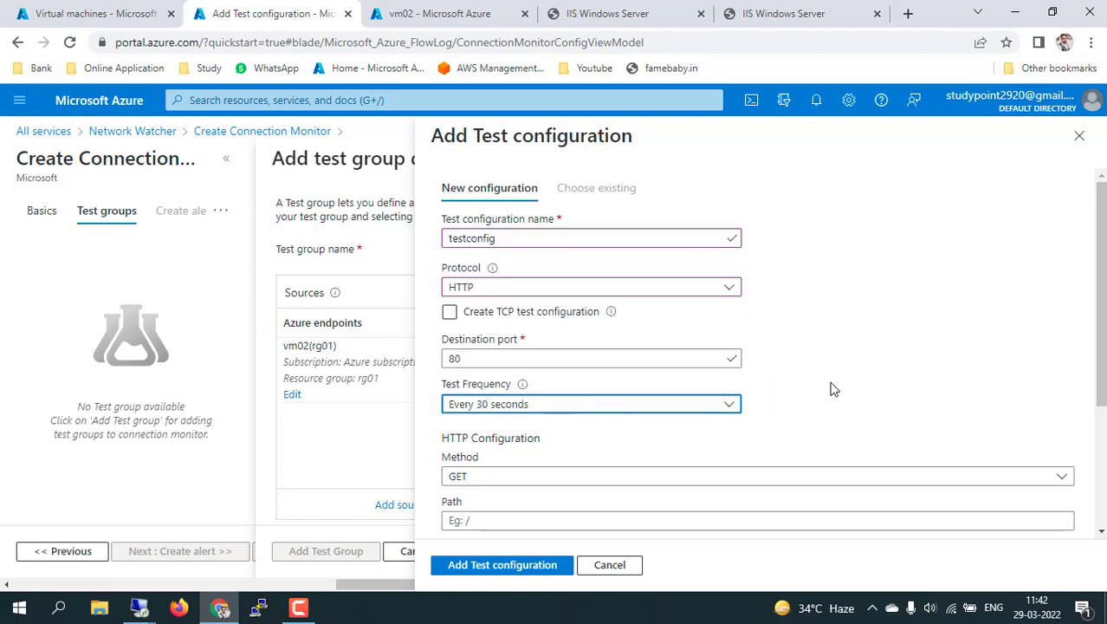
Review testconfig's HTTP settings, add it to the test group, and add the test group to the connection monitor.
{"action": "scroll", "coordinate": [830, 389], "scroll_direction": "down", "scroll_amount": 1}
{"action": "scroll", "coordinate": [830, 389], "scroll_direction": "down", "scroll_amount": 2}
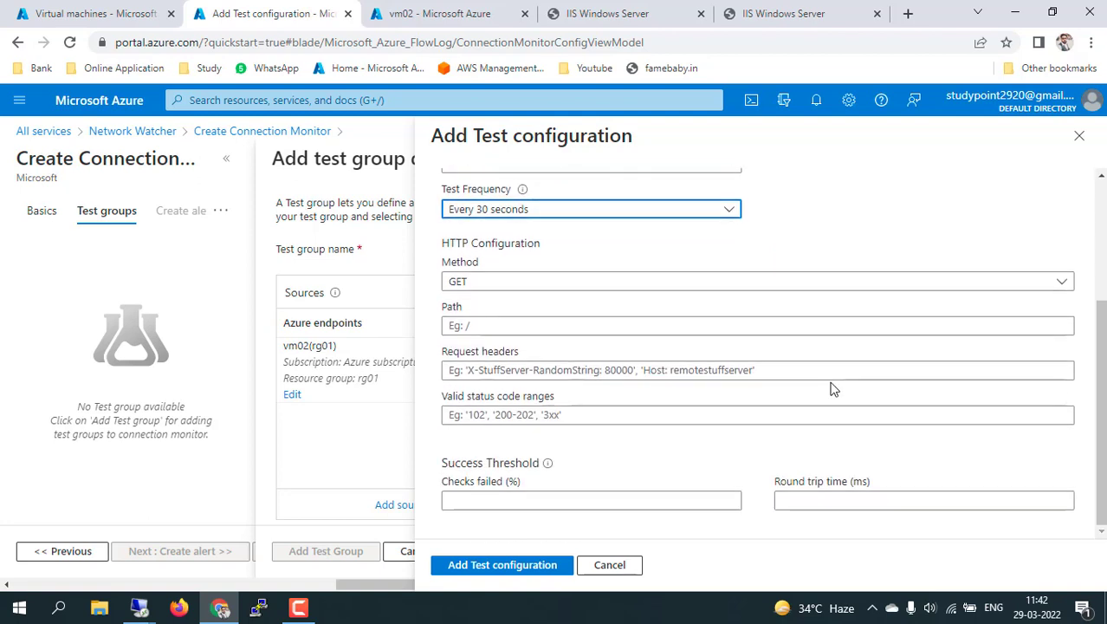
{"action": "scroll", "coordinate": [830, 390], "scroll_direction": "up", "scroll_amount": 3}
{"action": "scroll", "coordinate": [830, 390], "scroll_direction": "down", "scroll_amount": 2}
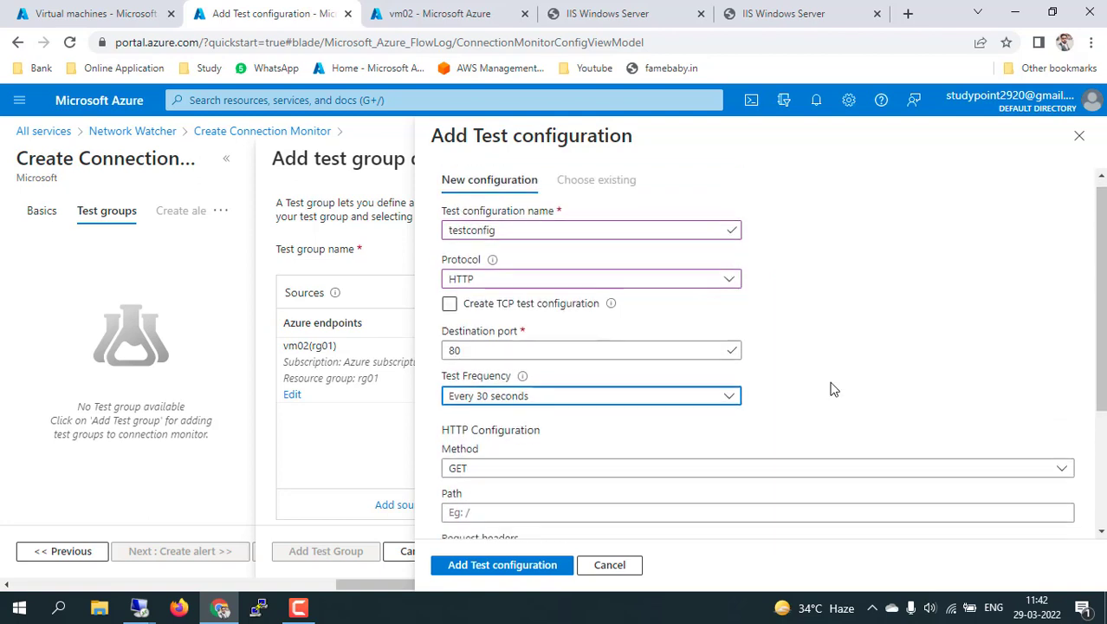
{"action": "left_click", "coordinate": [481, 567]}
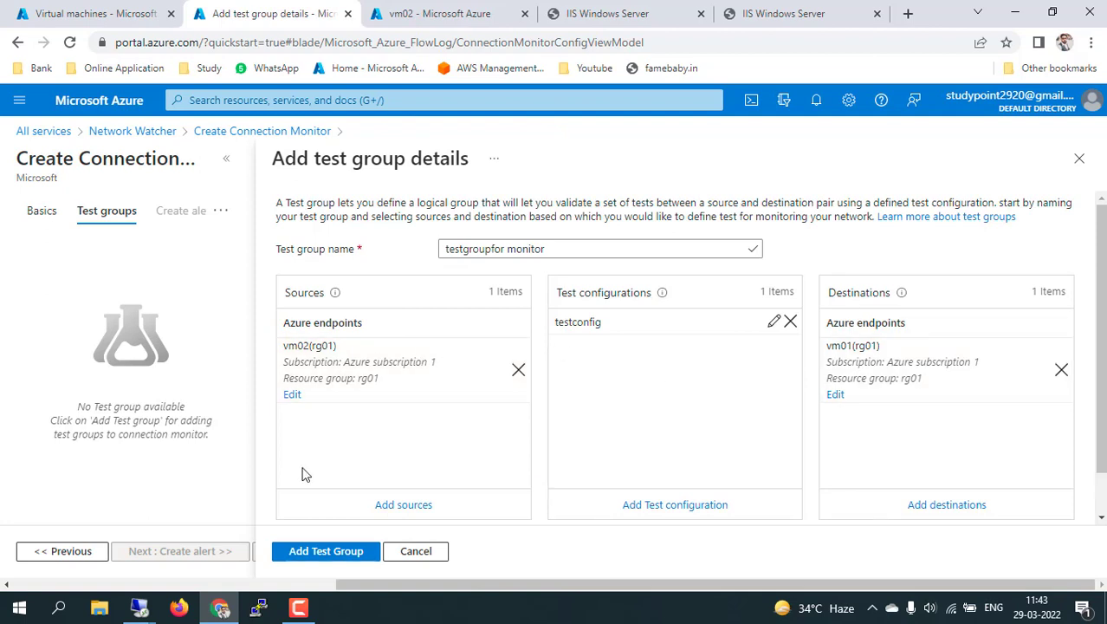
{"action": "left_click", "coordinate": [317, 551]}
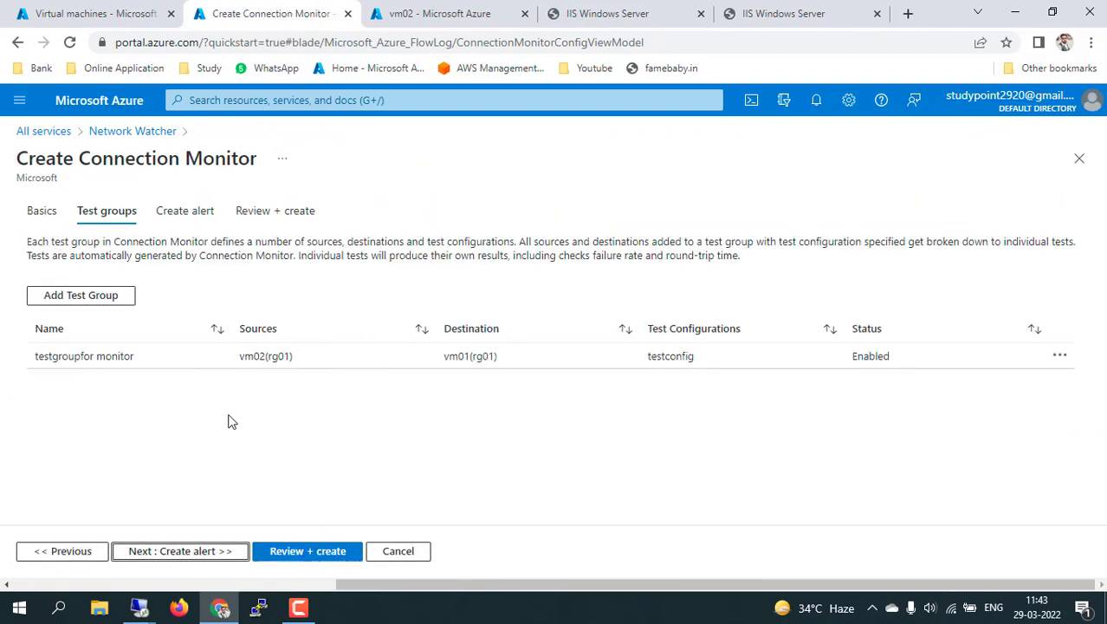
{"action": "left_click", "coordinate": [180, 216]}
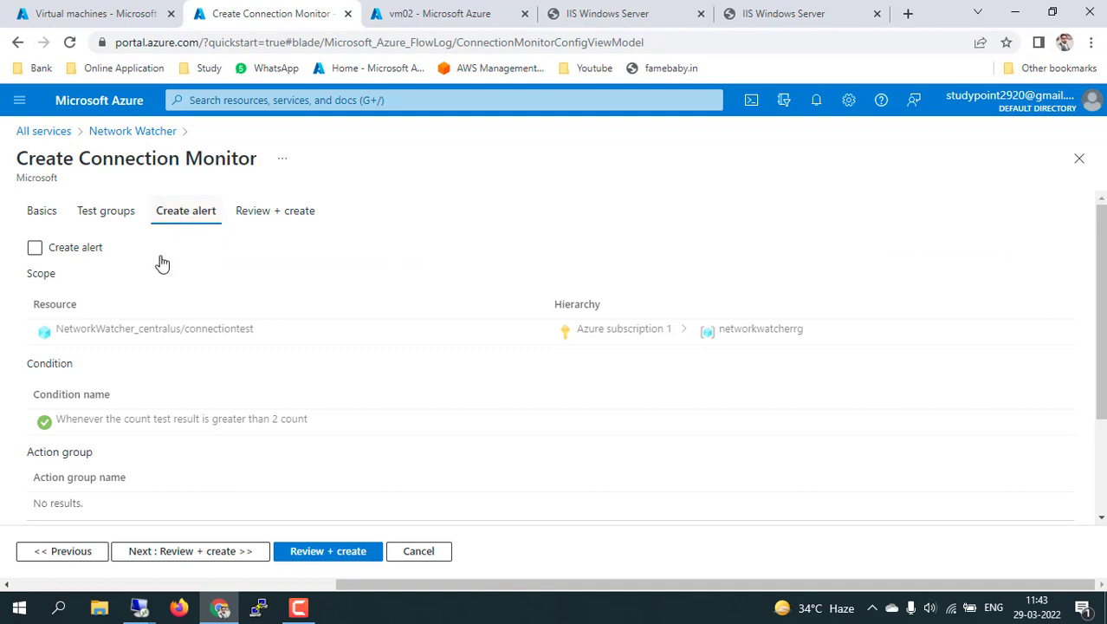
{"action": "left_click", "coordinate": [35, 249]}
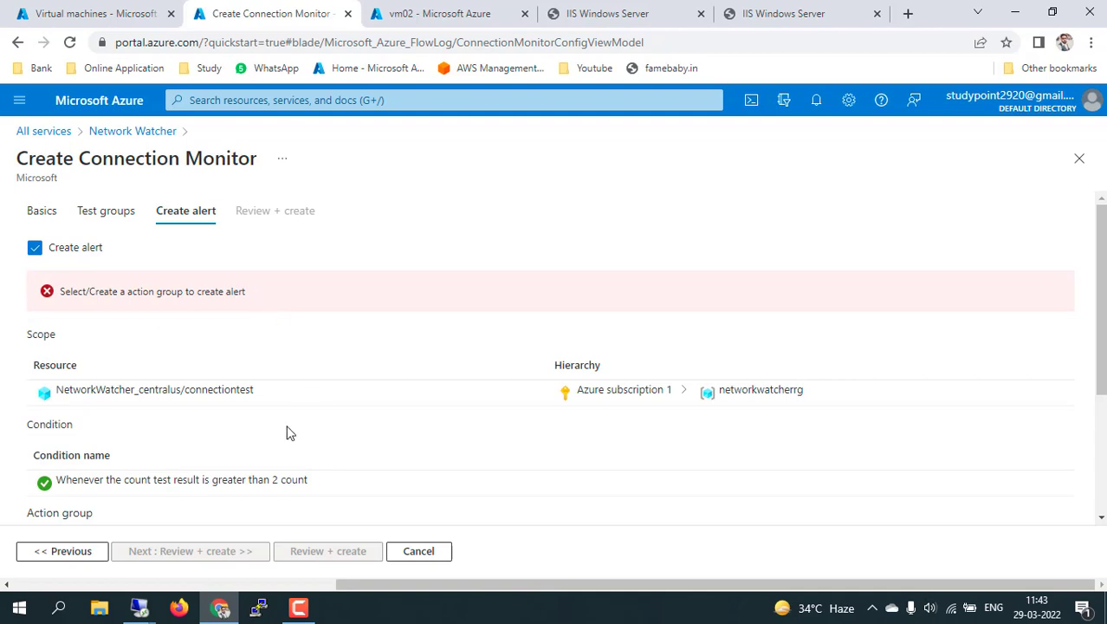
{"action": "scroll", "coordinate": [288, 431], "scroll_direction": "down", "scroll_amount": 3}
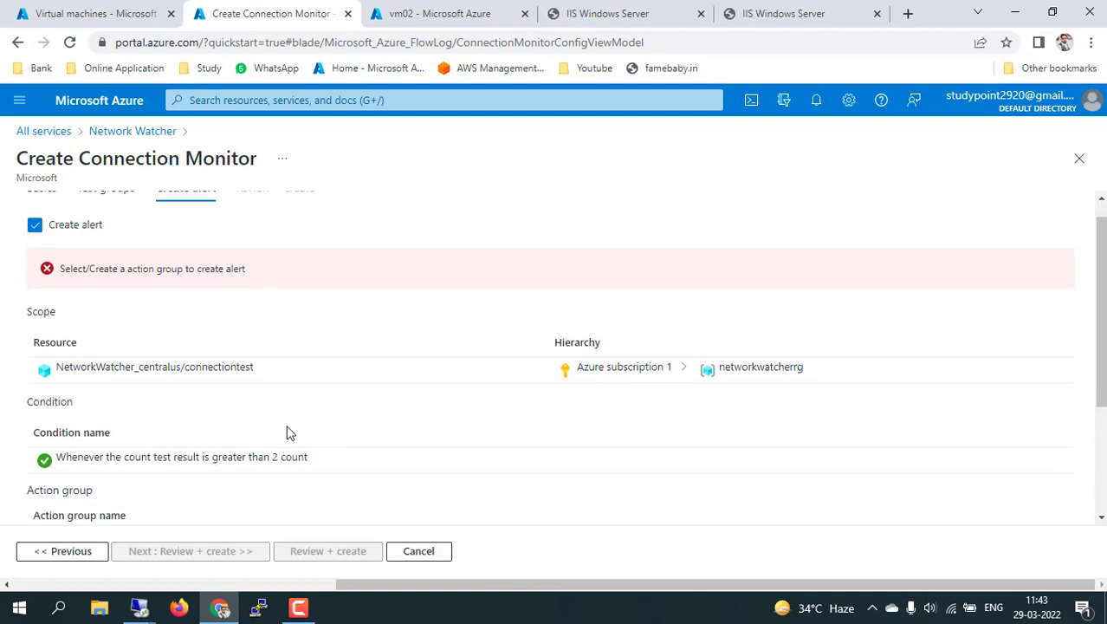
{"action": "left_click", "coordinate": [100, 397]}
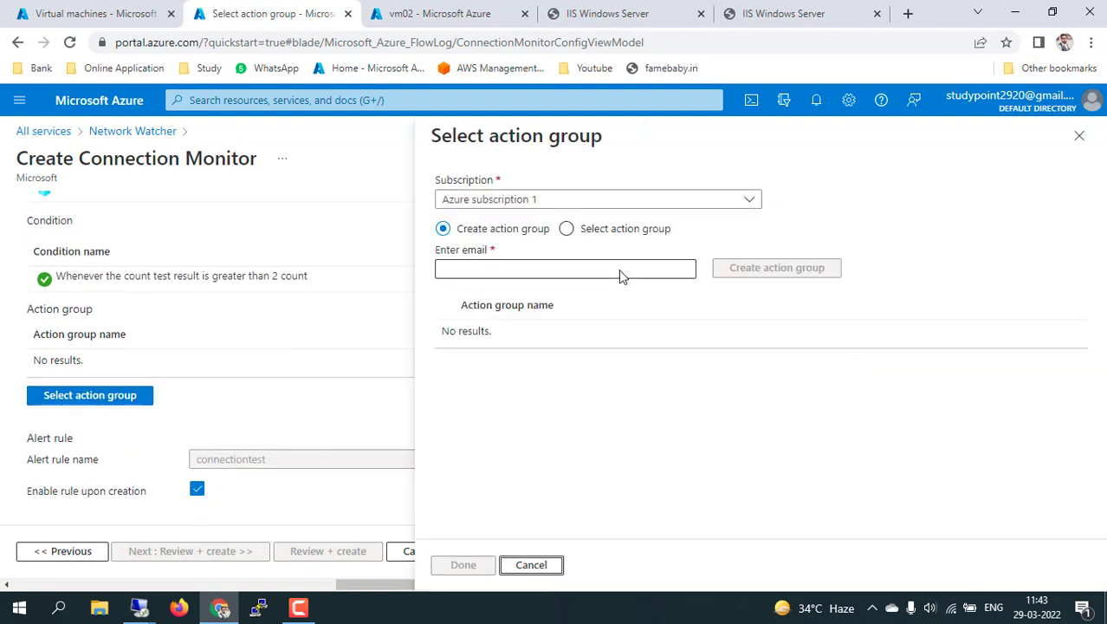
{"action": "left_click", "coordinate": [623, 270]}
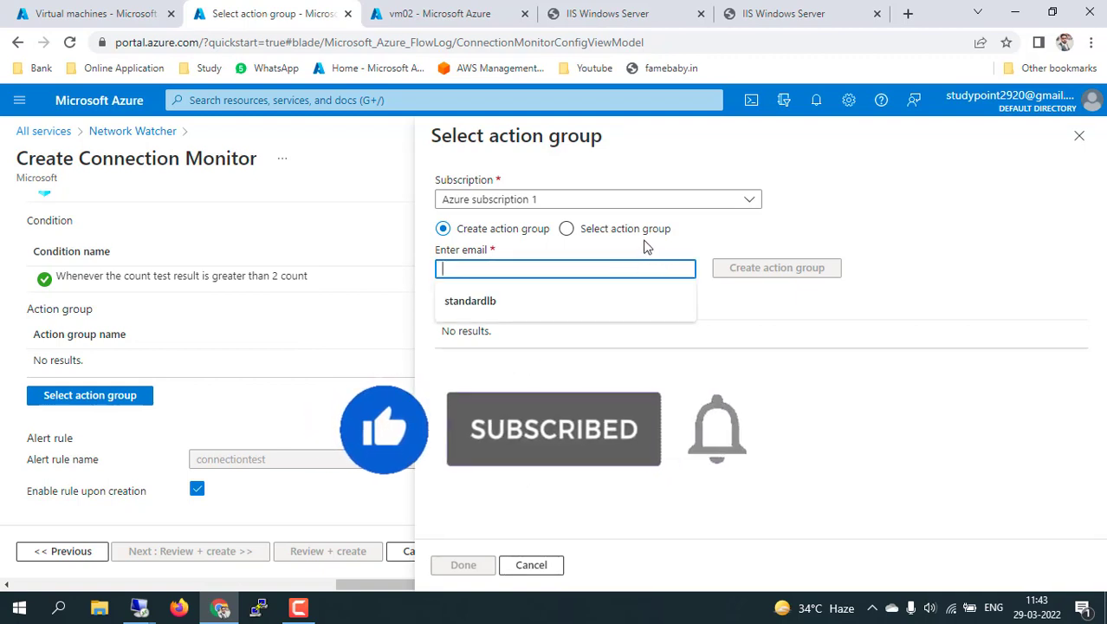
{"action": "left_click", "coordinate": [751, 387]}
{"action": "left_click", "coordinate": [548, 266]}
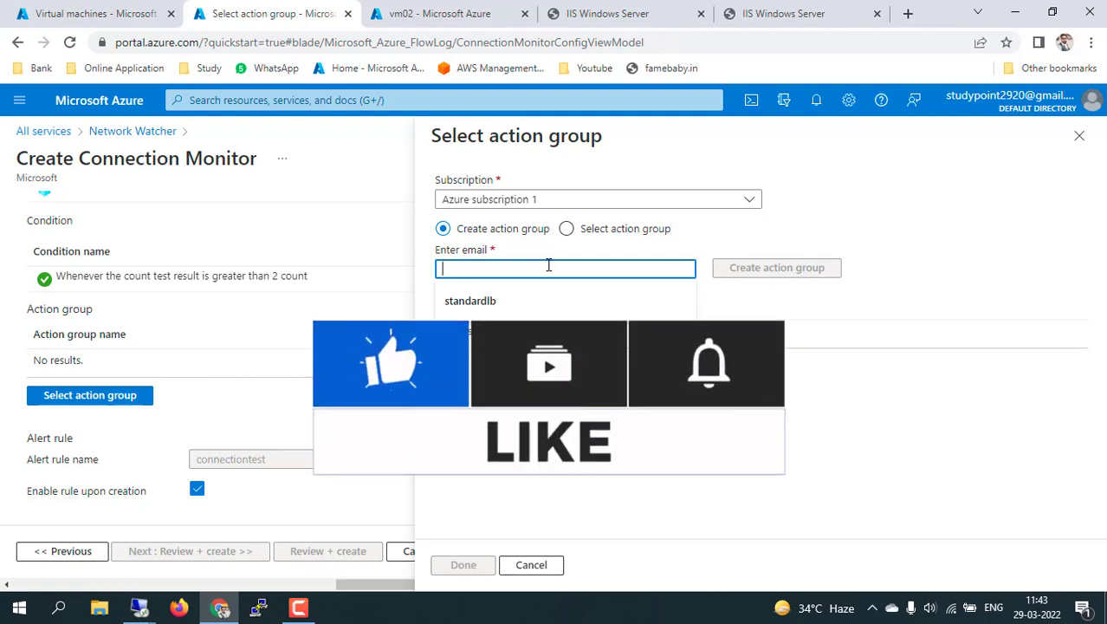
{"action": "left_click", "coordinate": [548, 569]}
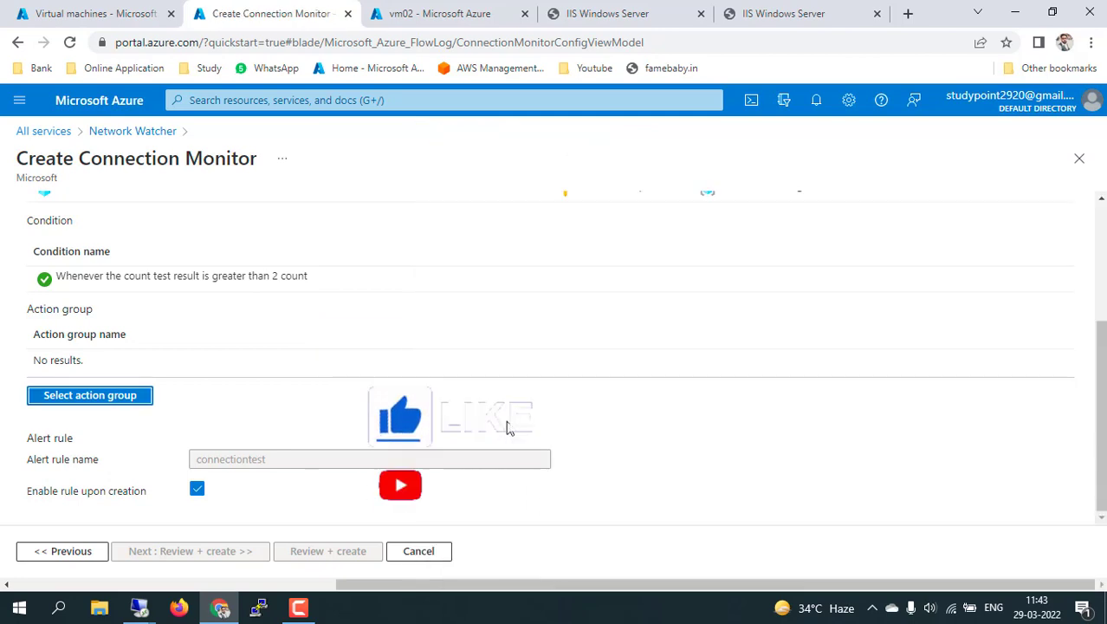
{"action": "scroll", "coordinate": [87, 333], "scroll_direction": "up", "scroll_amount": 3}
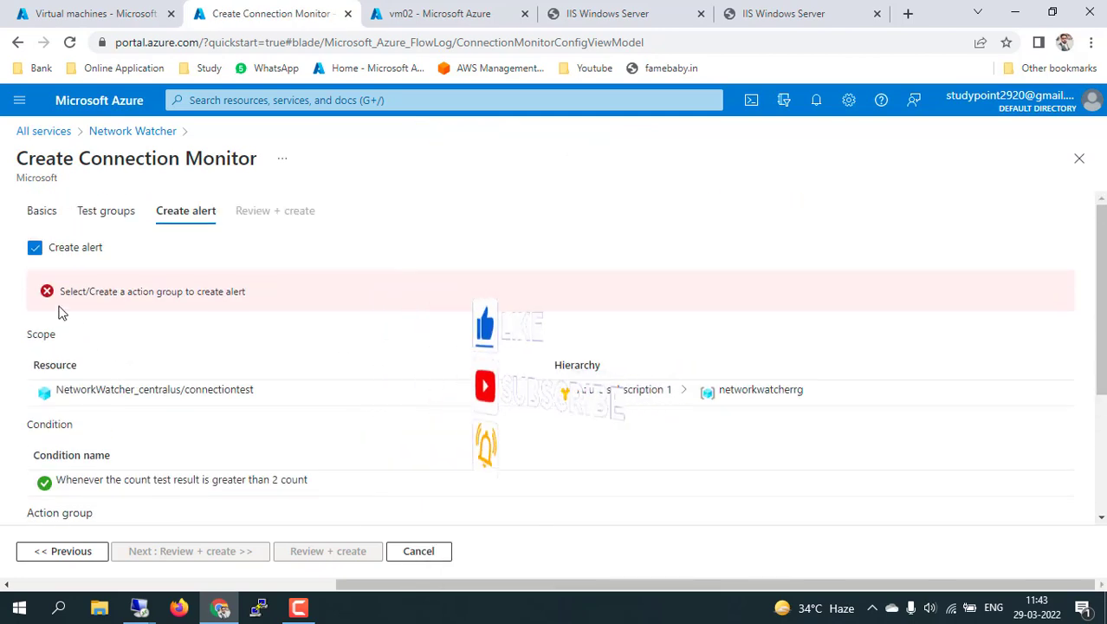
{"action": "left_click", "coordinate": [35, 249]}
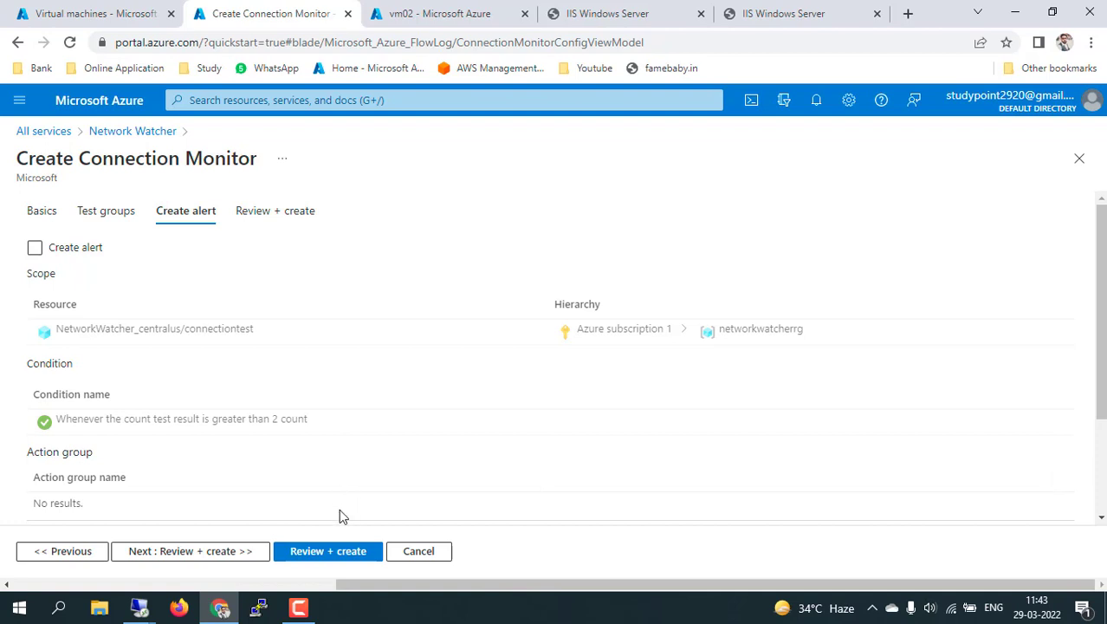
Review the summary of connectiontest and its test group, and create the connection monitor without an alert.
{"action": "left_click", "coordinate": [332, 553]}
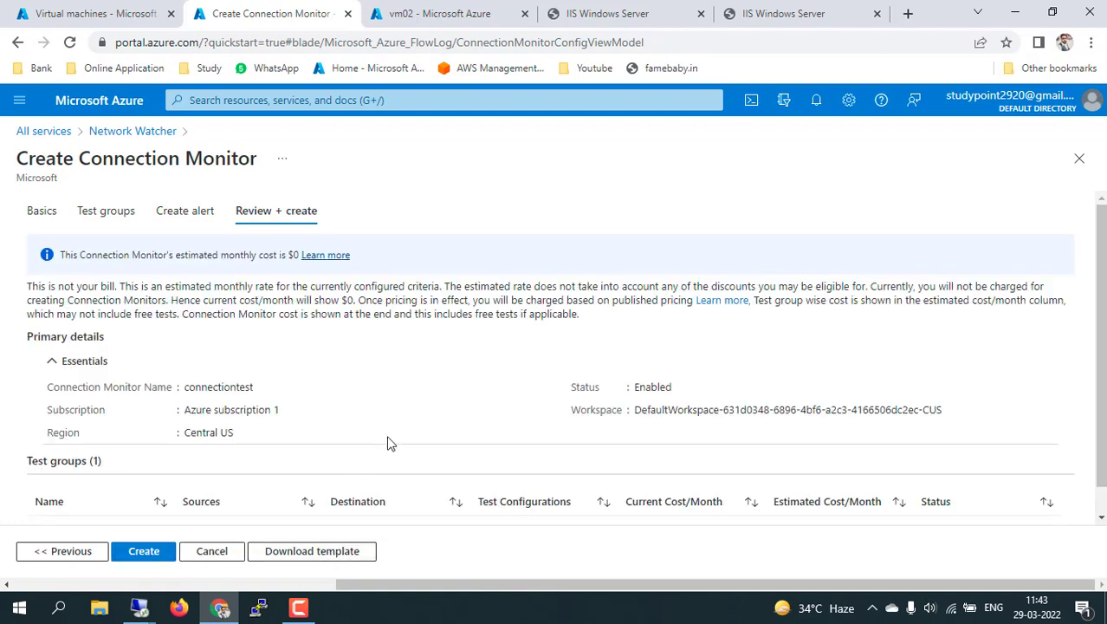
{"action": "scroll", "coordinate": [464, 426], "scroll_direction": "down", "scroll_amount": 1}
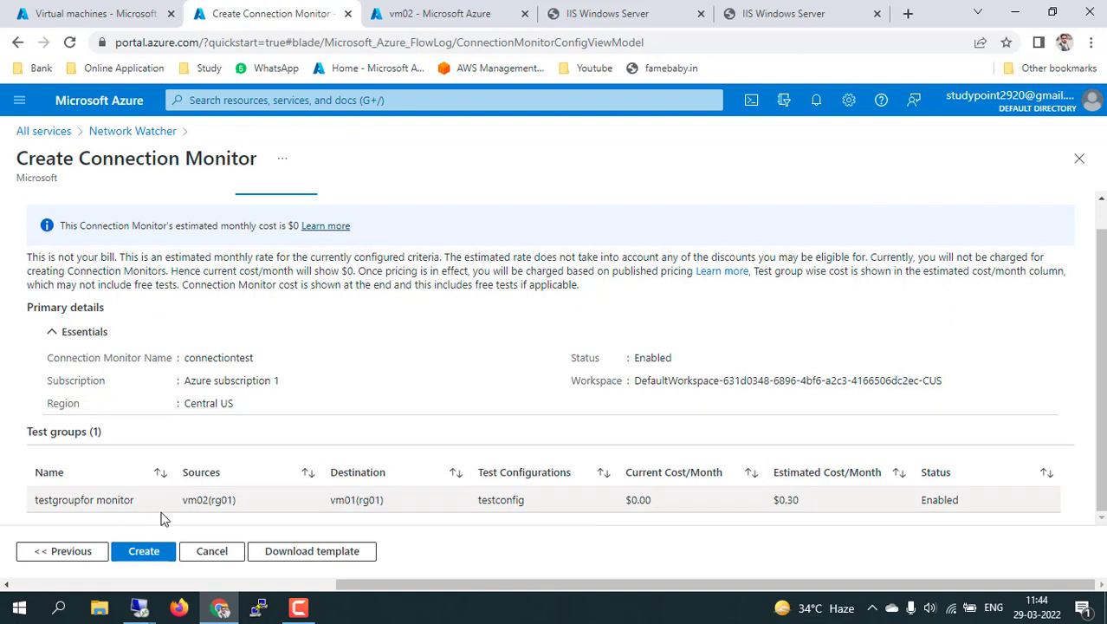
{"action": "left_click", "coordinate": [153, 555]}
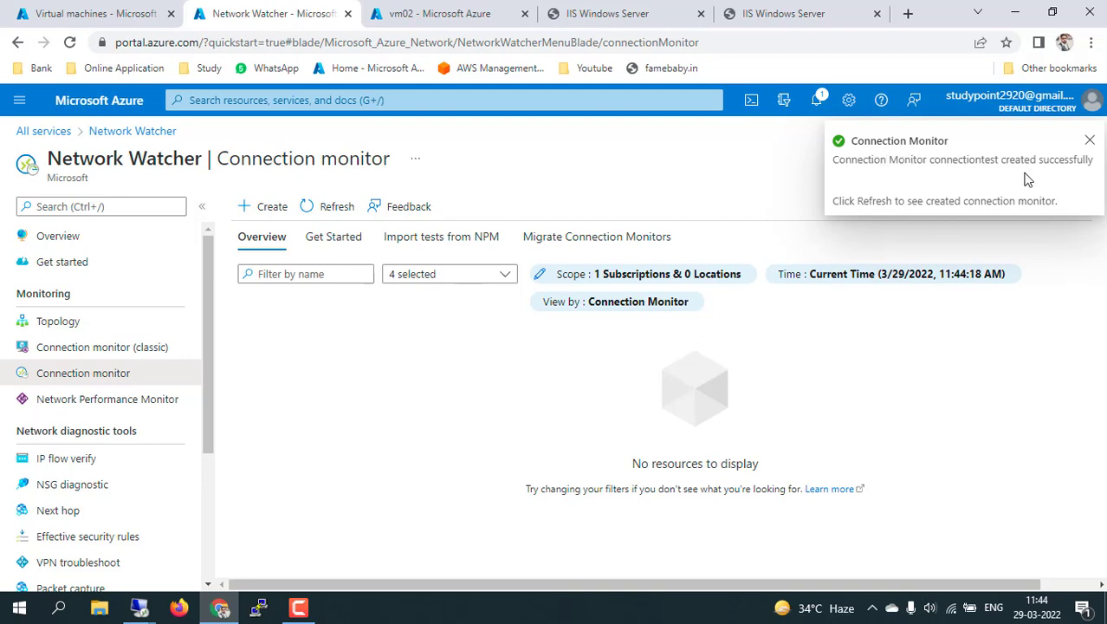
Refresh the connection monitor list to load the newly created monitor.
{"action": "left_click", "coordinate": [328, 211]}
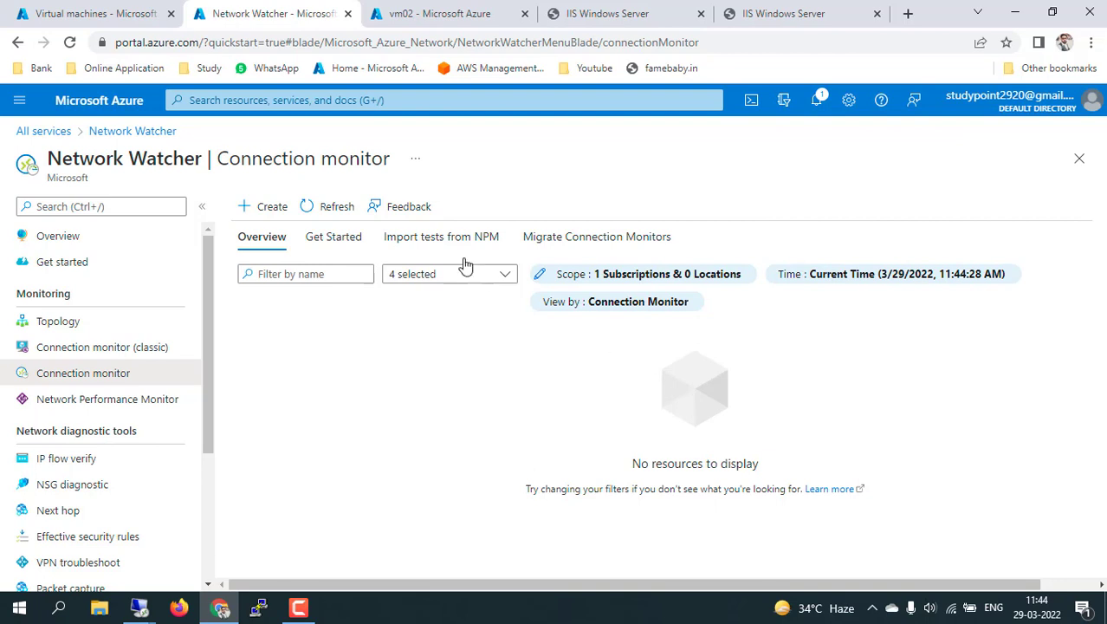
{"action": "left_click", "coordinate": [336, 208]}
{"action": "left_click", "coordinate": [336, 213]}
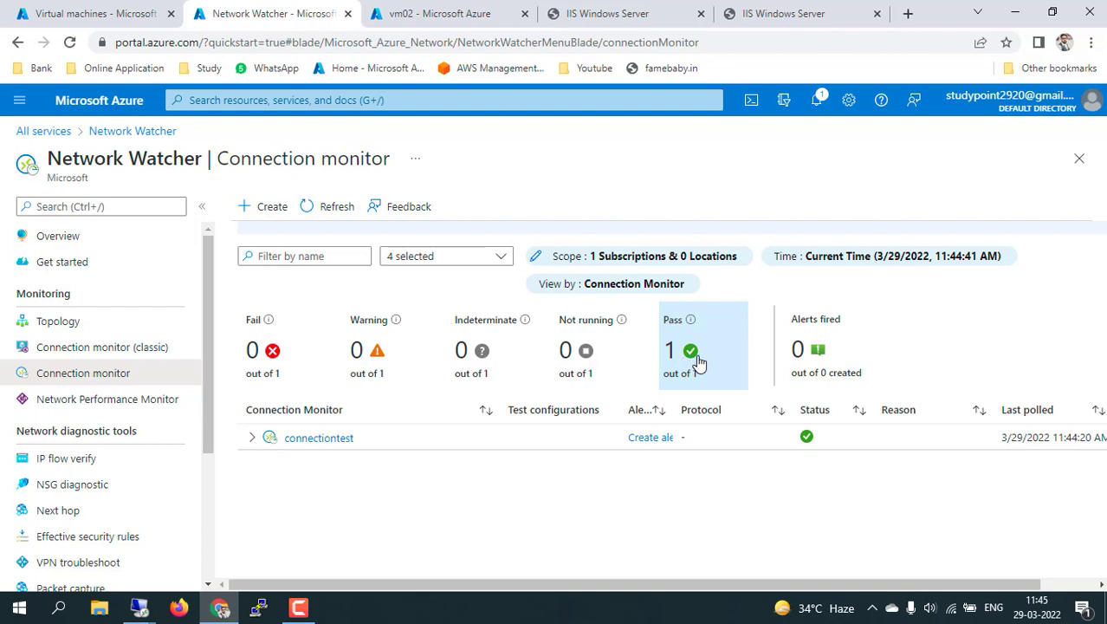
Open connectiontest, examine its performance metrics and test results in the summary, and return to the connection monitor list.
{"action": "left_click", "coordinate": [300, 442]}
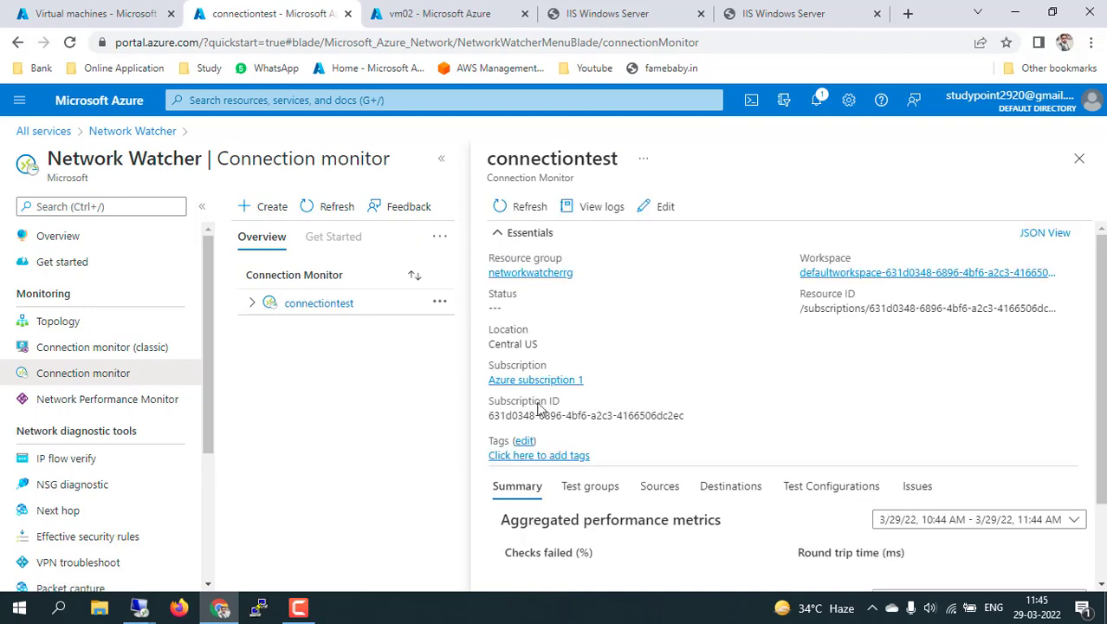
{"action": "scroll", "coordinate": [764, 518], "scroll_direction": "down", "scroll_amount": 3}
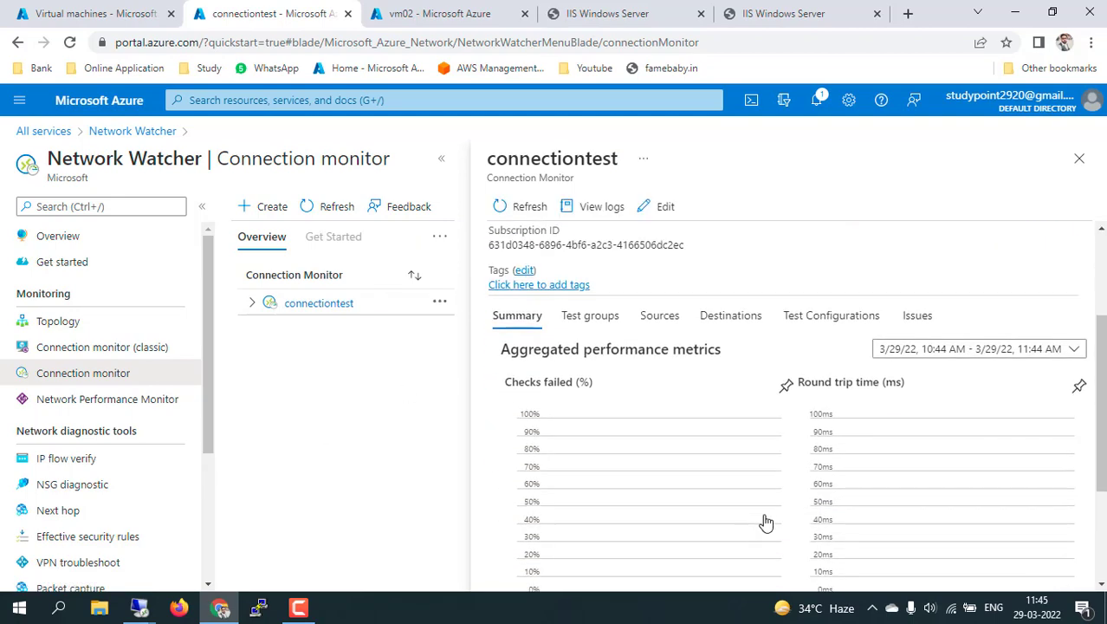
{"action": "scroll", "coordinate": [764, 521], "scroll_direction": "down", "scroll_amount": 1}
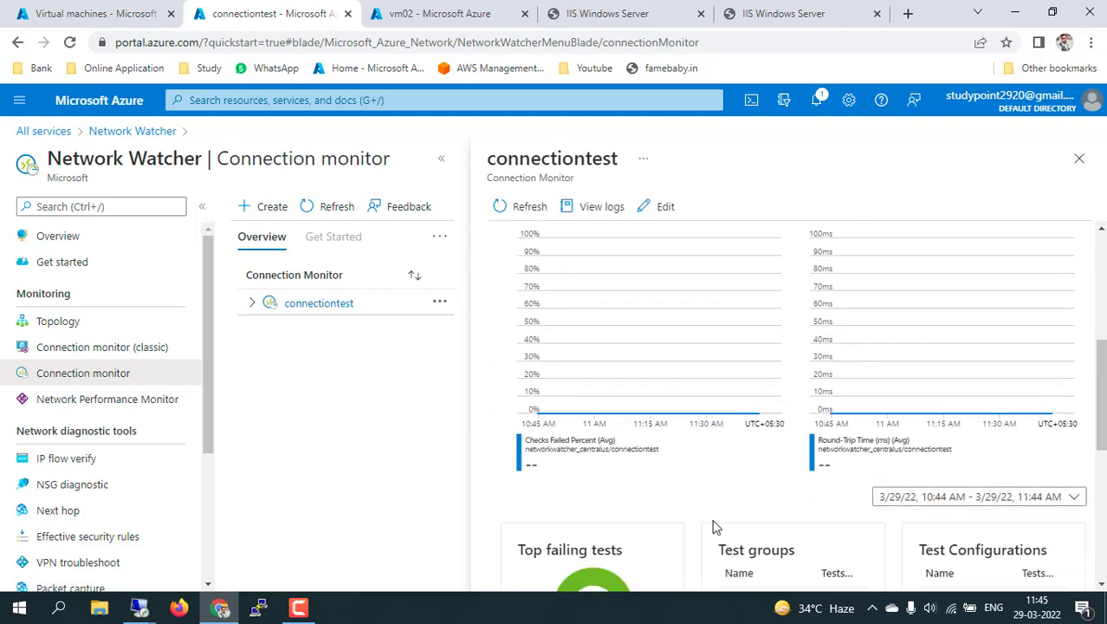
{"action": "scroll", "coordinate": [714, 527], "scroll_direction": "down", "scroll_amount": 4}
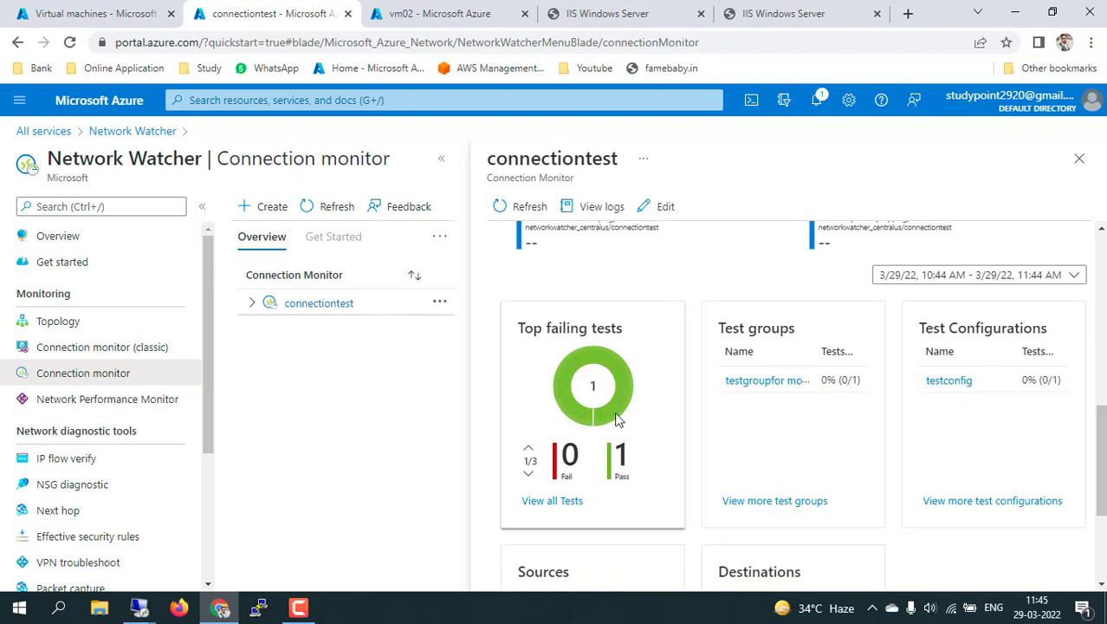
{"action": "scroll", "coordinate": [728, 430], "scroll_direction": "up", "scroll_amount": 7}
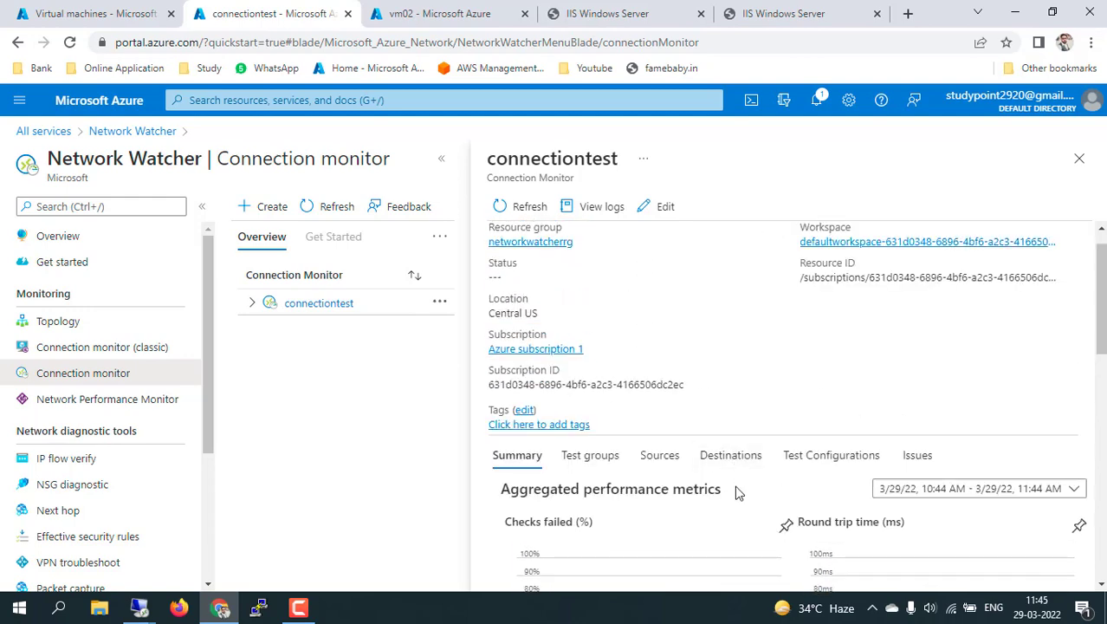
{"action": "scroll", "coordinate": [520, 259], "scroll_direction": "down", "scroll_amount": 3}
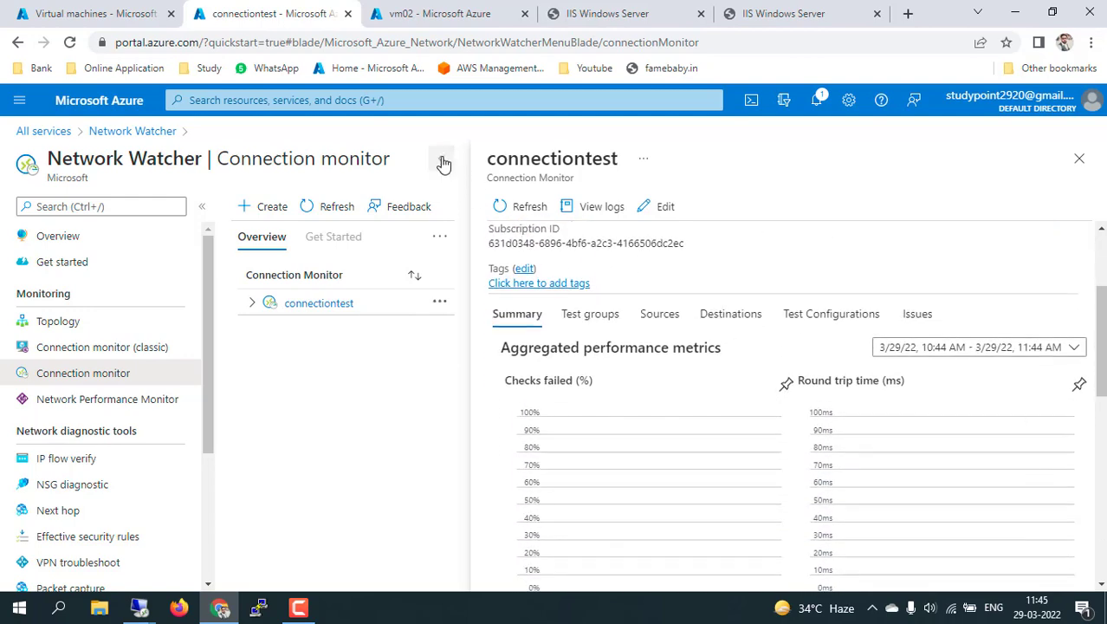
{"action": "left_click", "coordinate": [441, 158]}
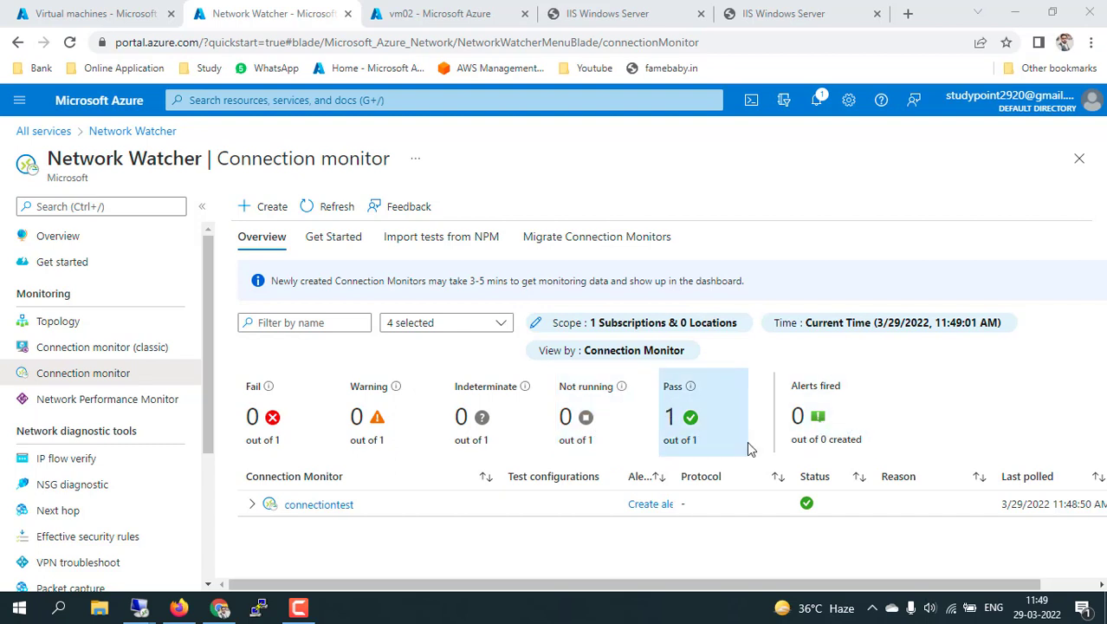
{"action": "scroll", "coordinate": [400, 496], "scroll_direction": "down", "scroll_amount": 1}
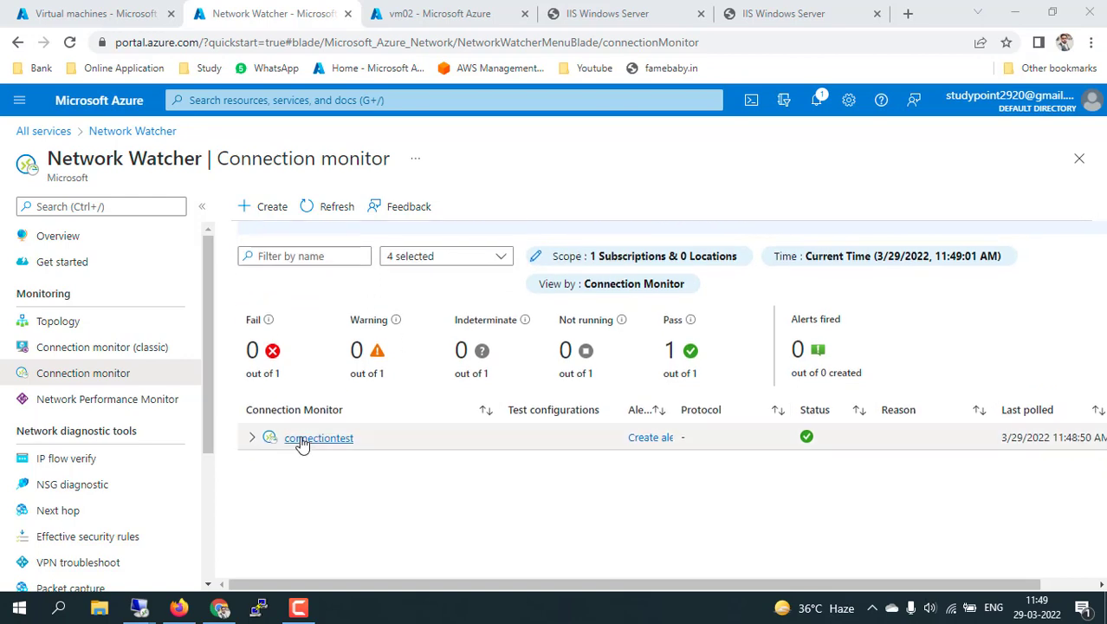
Open connectiontest at full width and examine its checks failed and round trip time charts and its top failing tests.
{"action": "left_click", "coordinate": [304, 440]}
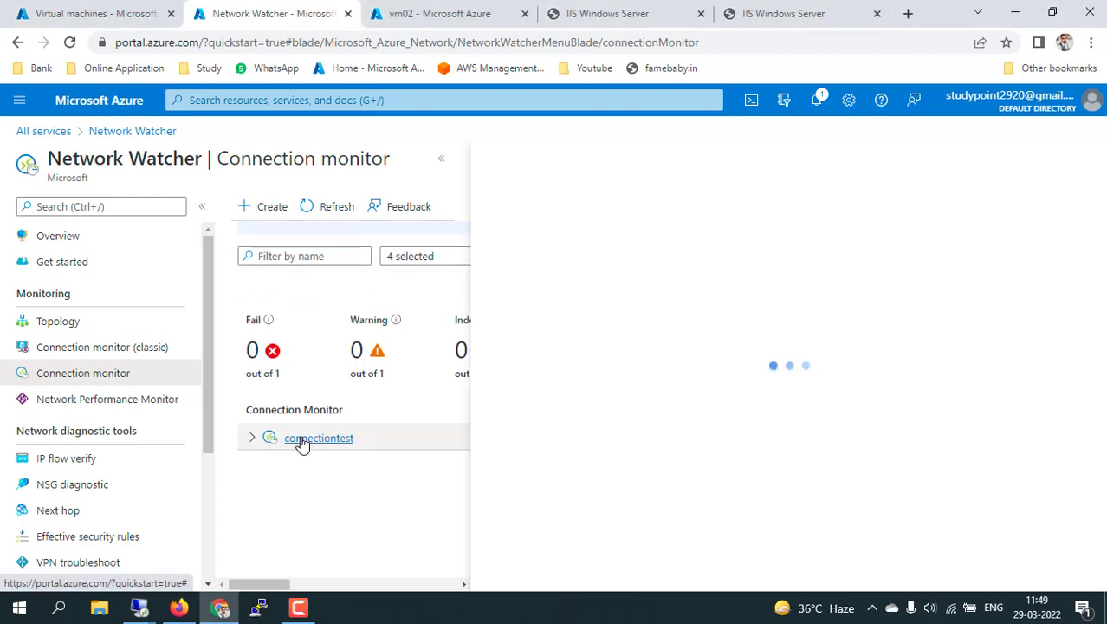
{"action": "left_click", "coordinate": [441, 158]}
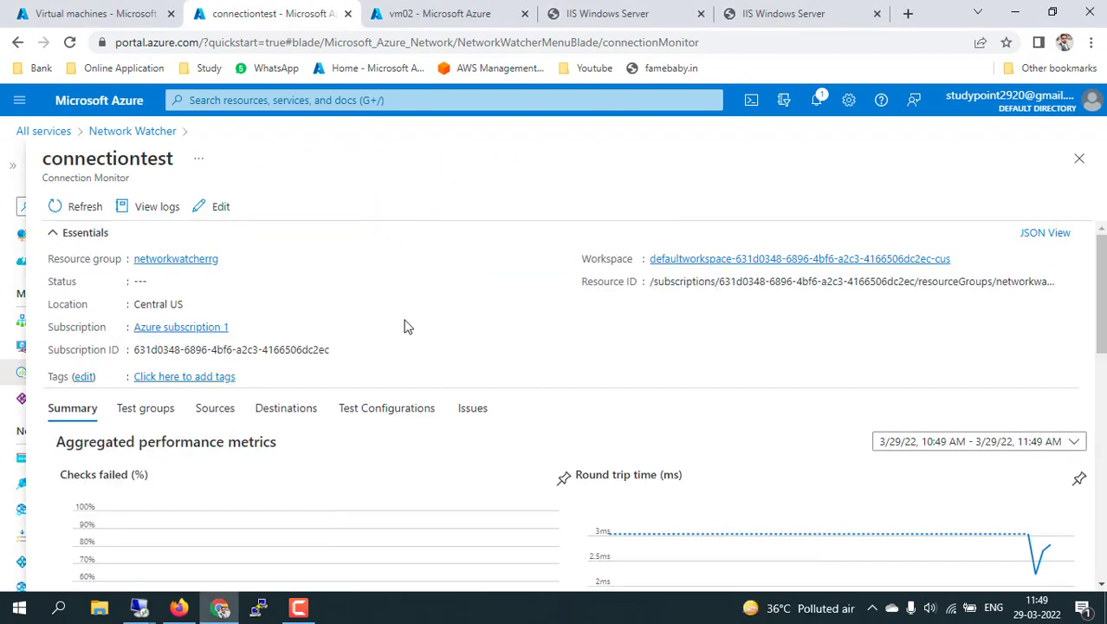
{"action": "scroll", "coordinate": [405, 326], "scroll_direction": "down", "scroll_amount": 3}
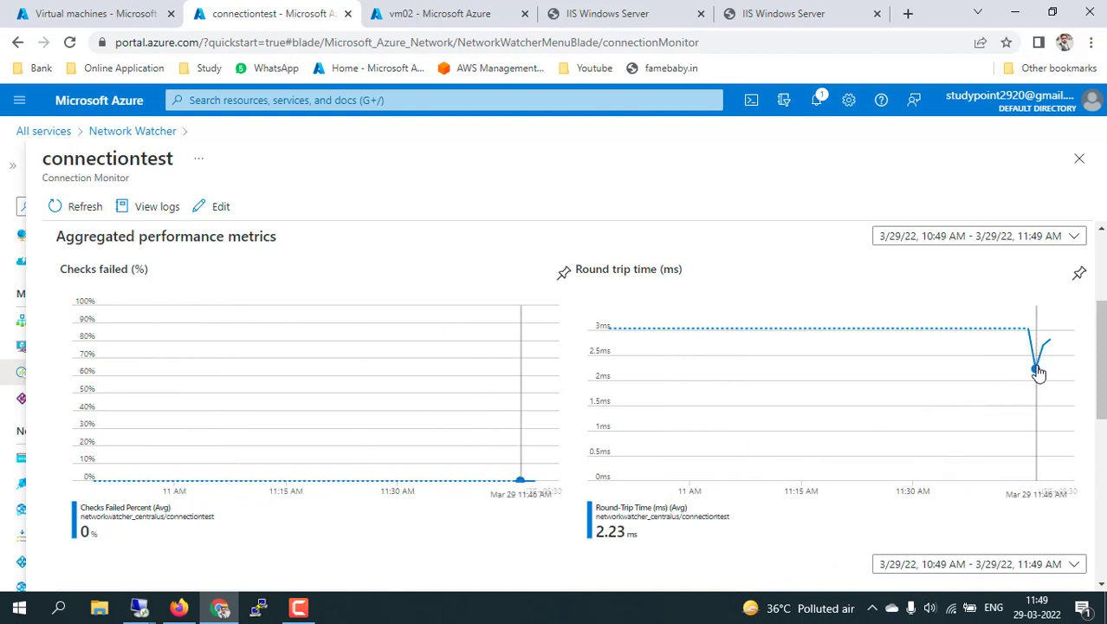
{"action": "scroll", "coordinate": [754, 550], "scroll_direction": "down", "scroll_amount": 2}
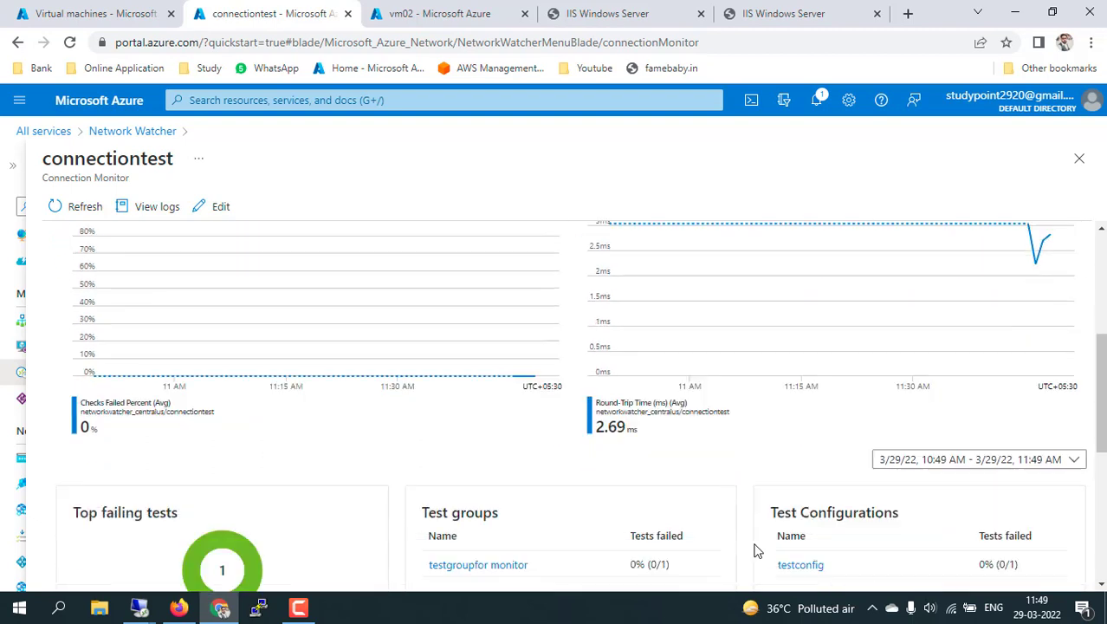
{"action": "scroll", "coordinate": [753, 549], "scroll_direction": "down", "scroll_amount": 3}
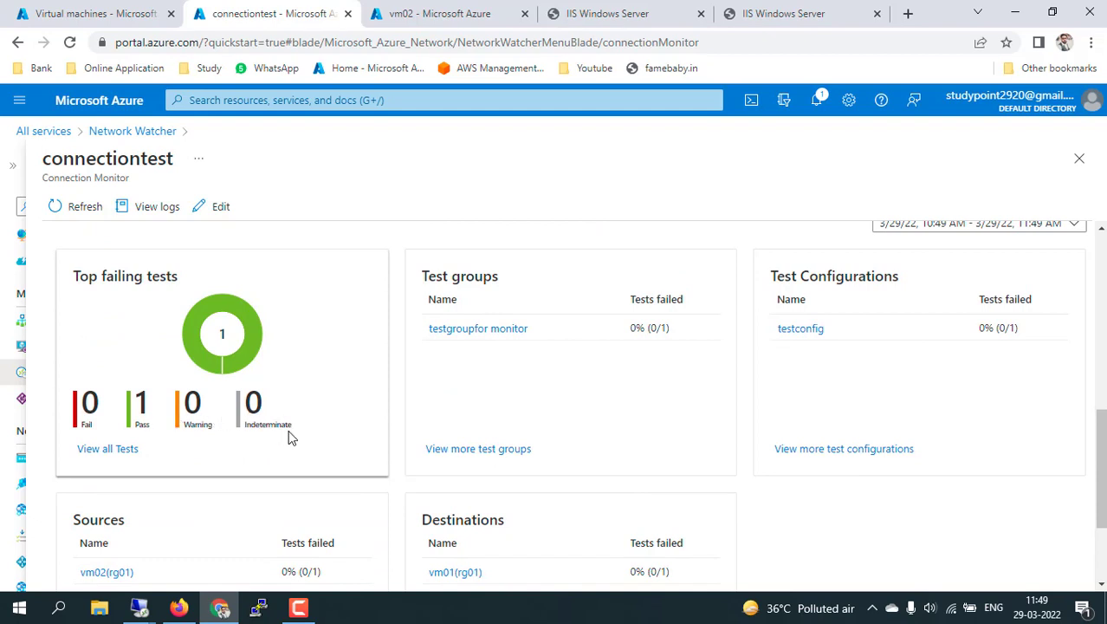
Check the virtual machines list, and examine the test group, test configuration, source and destination results of connectiontest.
{"action": "left_click", "coordinate": [110, 9]}
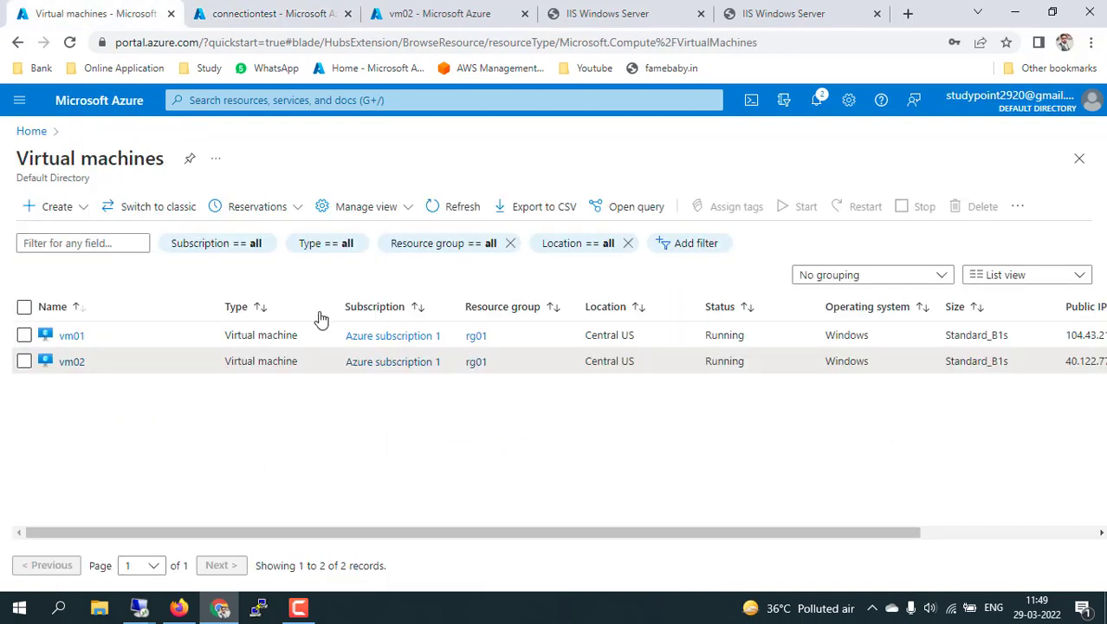
{"action": "left_click", "coordinate": [292, 18]}
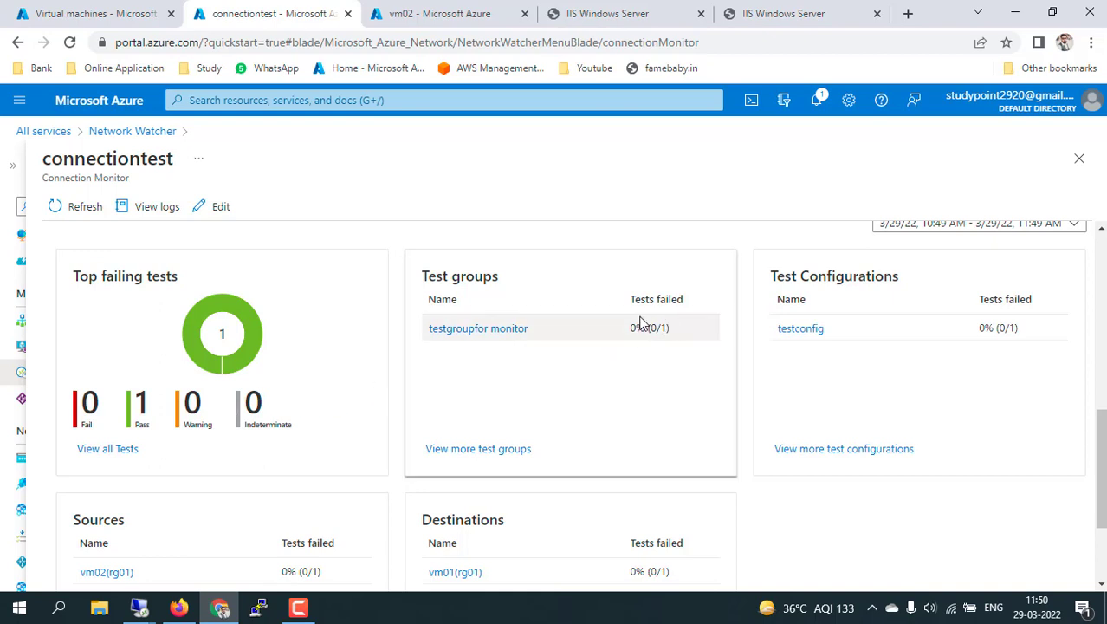
{"action": "scroll", "coordinate": [672, 451], "scroll_direction": "down", "scroll_amount": 1}
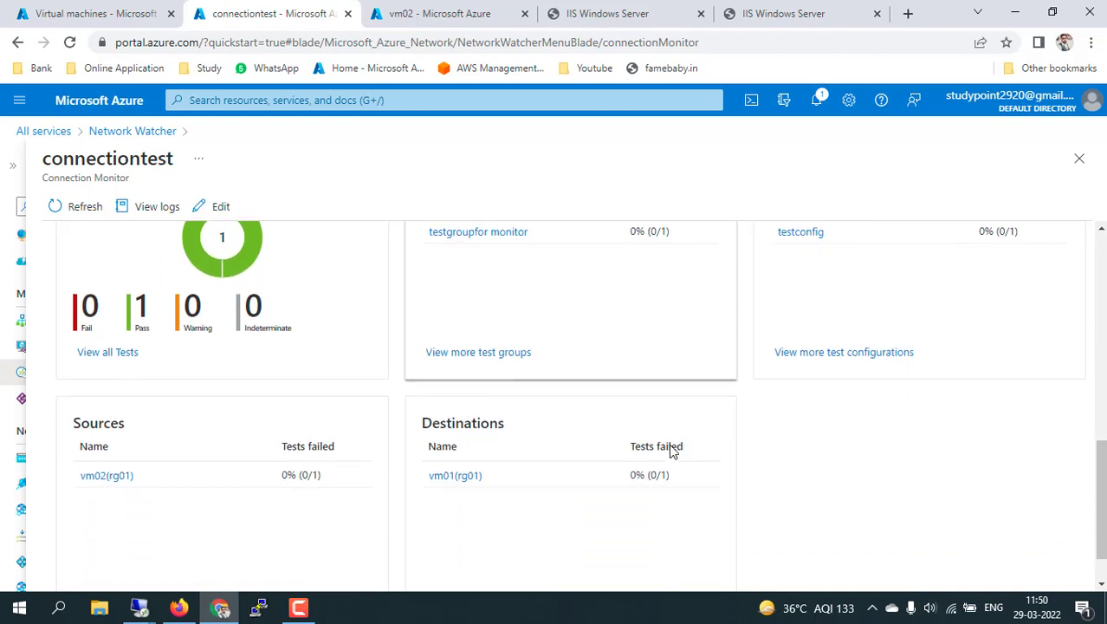
{"action": "scroll", "coordinate": [671, 450], "scroll_direction": "down", "scroll_amount": 1}
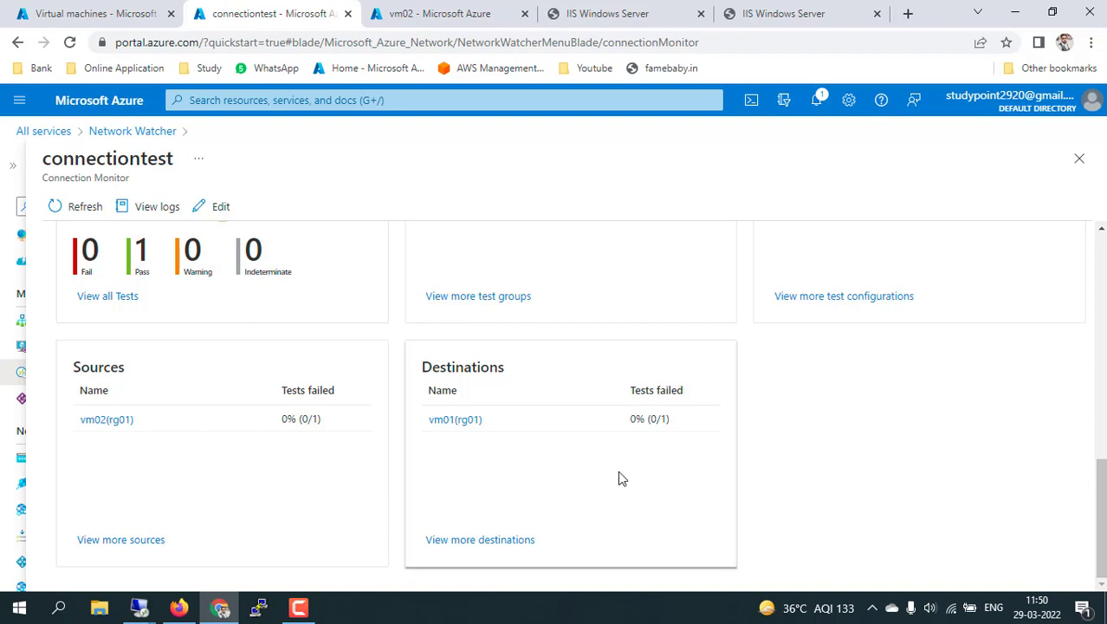
{"action": "scroll", "coordinate": [751, 483], "scroll_direction": "up", "scroll_amount": 2}
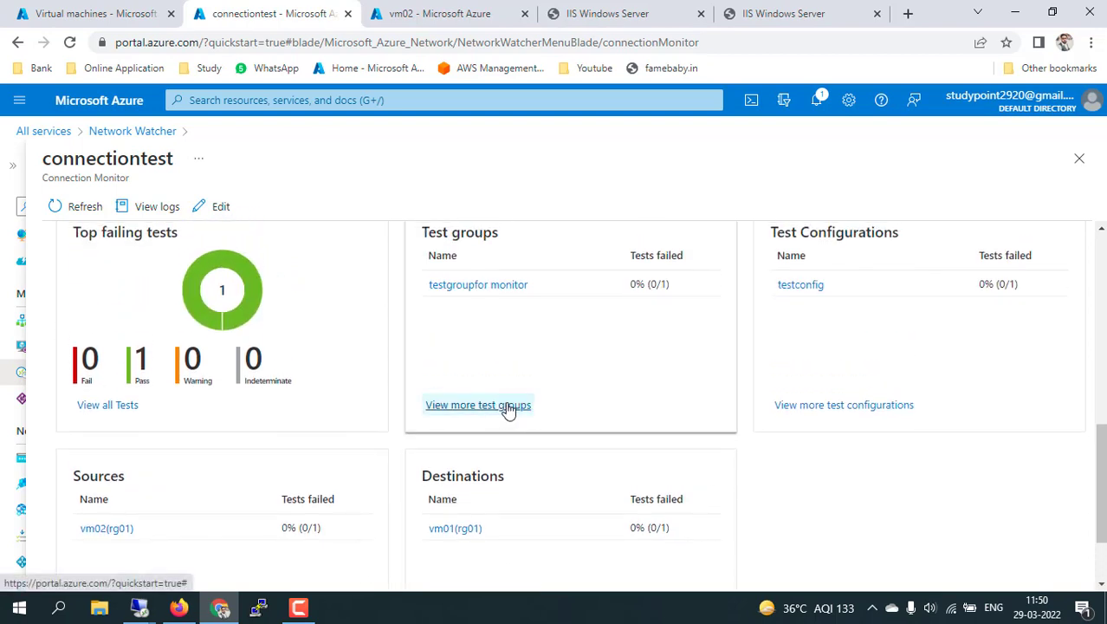
{"action": "scroll", "coordinate": [640, 392], "scroll_direction": "up", "scroll_amount": 3}
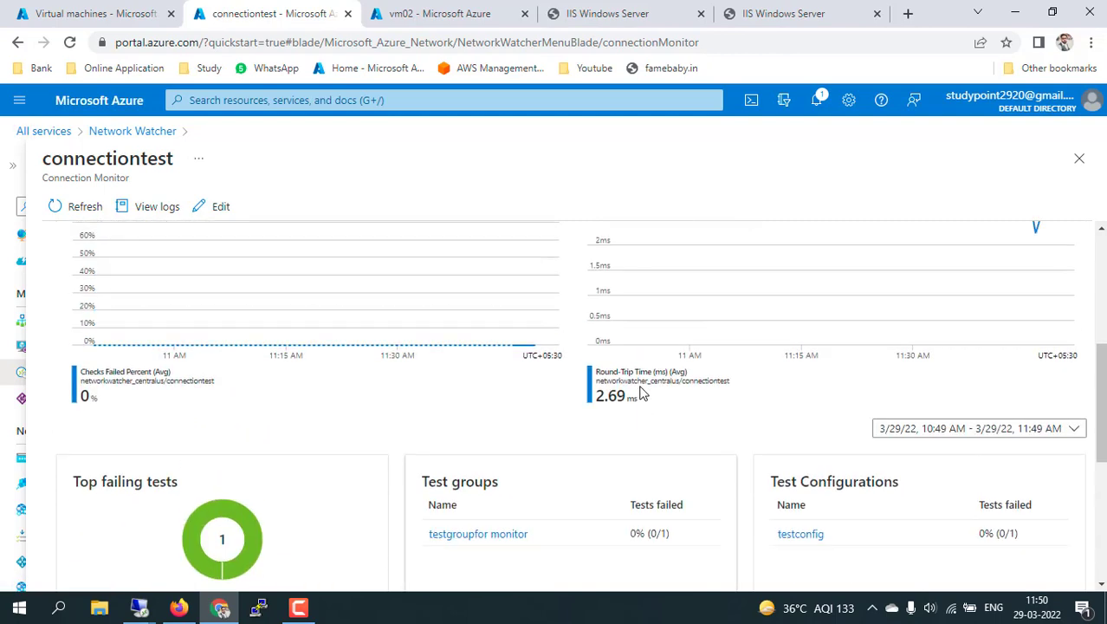
{"action": "scroll", "coordinate": [641, 394], "scroll_direction": "up", "scroll_amount": 3}
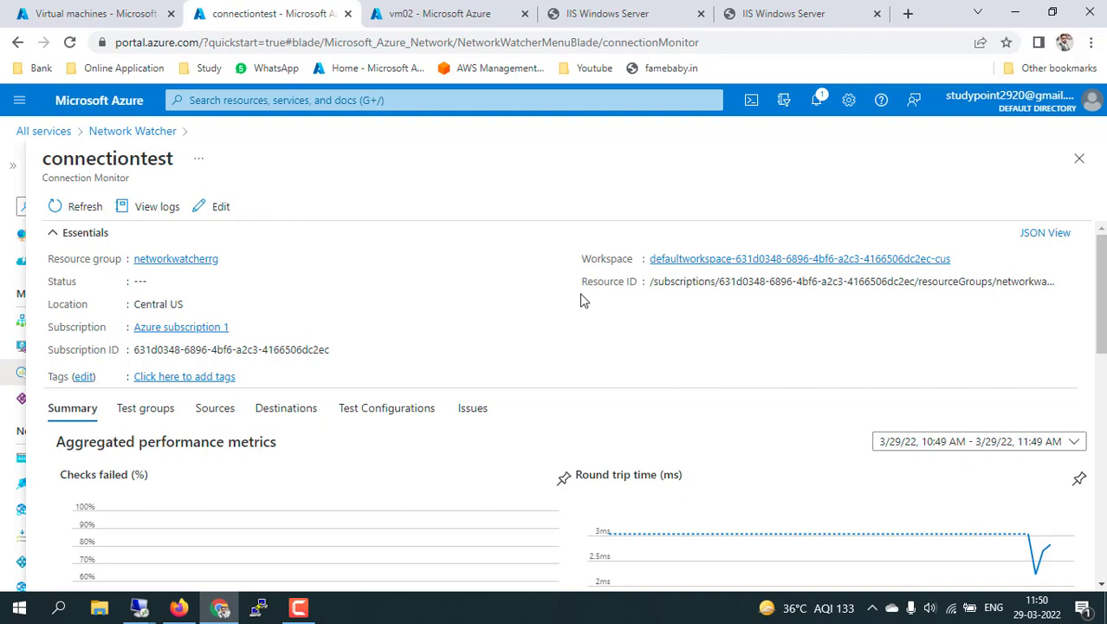
Set the time range of the aggregated performance metrics to Last 1 hour.
{"action": "scroll", "coordinate": [705, 459], "scroll_direction": "down", "scroll_amount": 1}
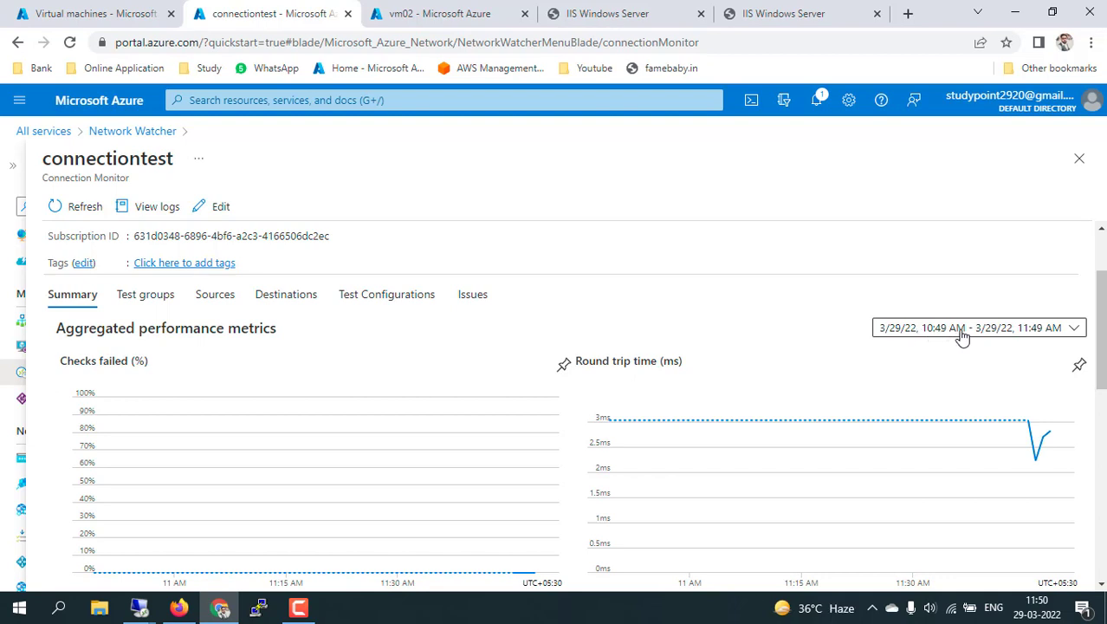
{"action": "left_click", "coordinate": [1073, 332]}
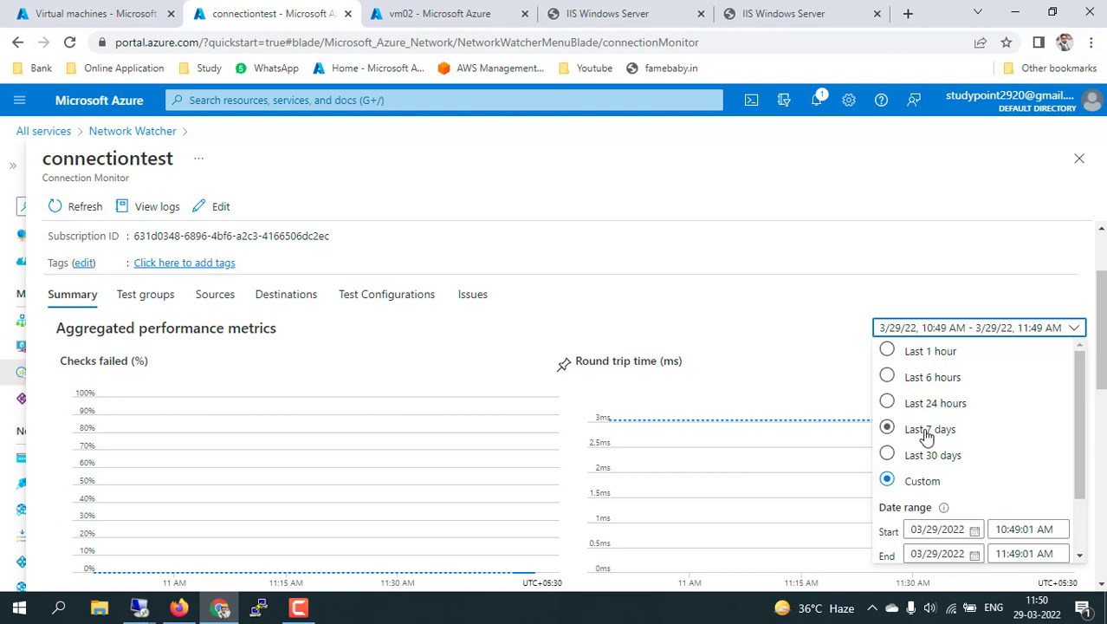
{"action": "scroll", "coordinate": [935, 460], "scroll_direction": "down", "scroll_amount": 2}
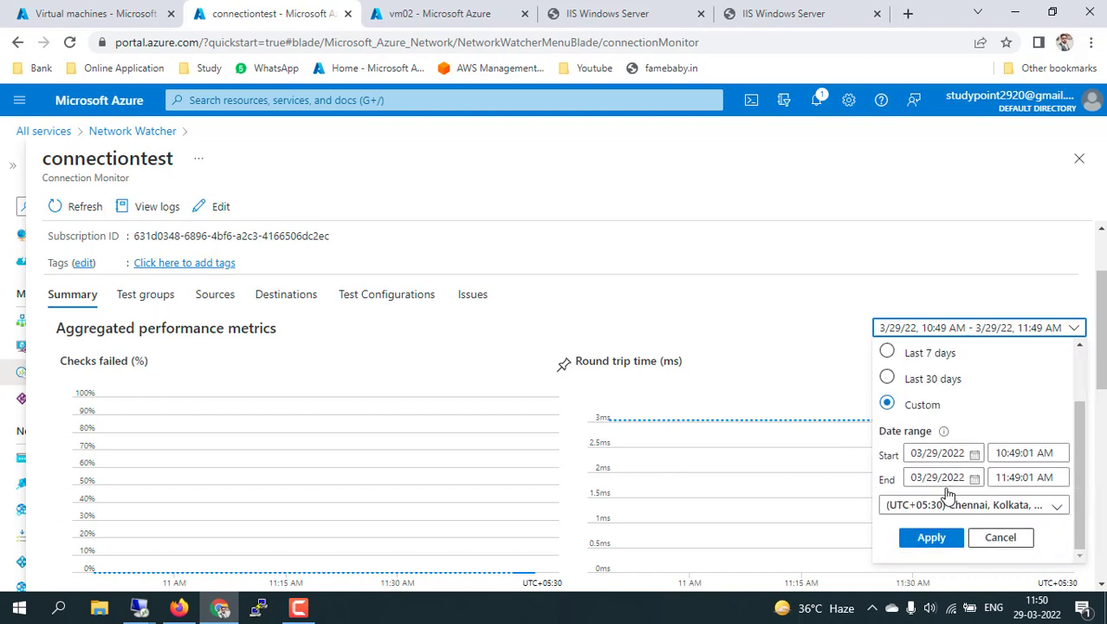
{"action": "scroll", "coordinate": [939, 425], "scroll_direction": "up", "scroll_amount": 3}
{"action": "left_click", "coordinate": [916, 355]}
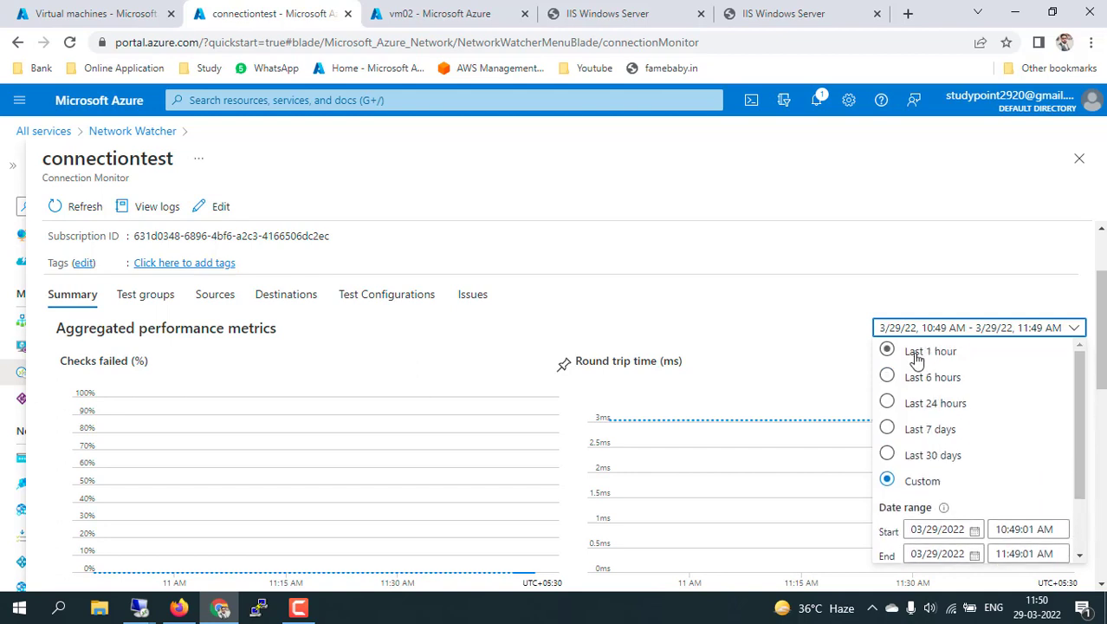
{"action": "left_click", "coordinate": [927, 525]}
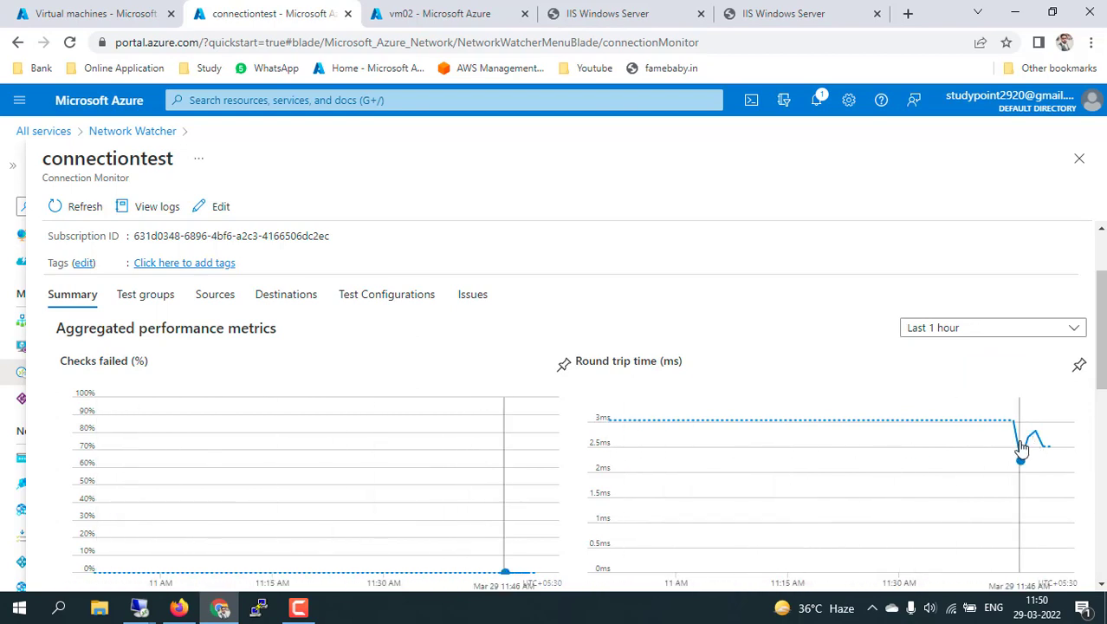
Set the time range of the test results below the performance charts to Last 1 hour and review the results.
{"action": "scroll", "coordinate": [922, 487], "scroll_direction": "down", "scroll_amount": 2}
{"action": "left_click", "coordinate": [922, 488]}
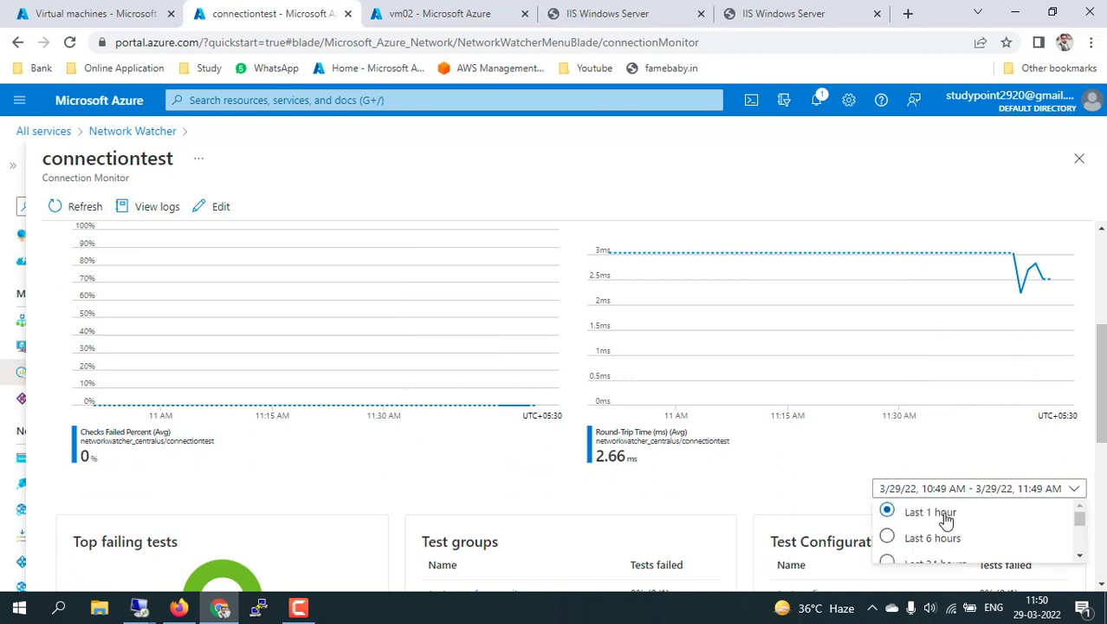
{"action": "scroll", "coordinate": [867, 470], "scroll_direction": "down", "scroll_amount": 1}
{"action": "scroll", "coordinate": [868, 471], "scroll_direction": "down", "scroll_amount": 1}
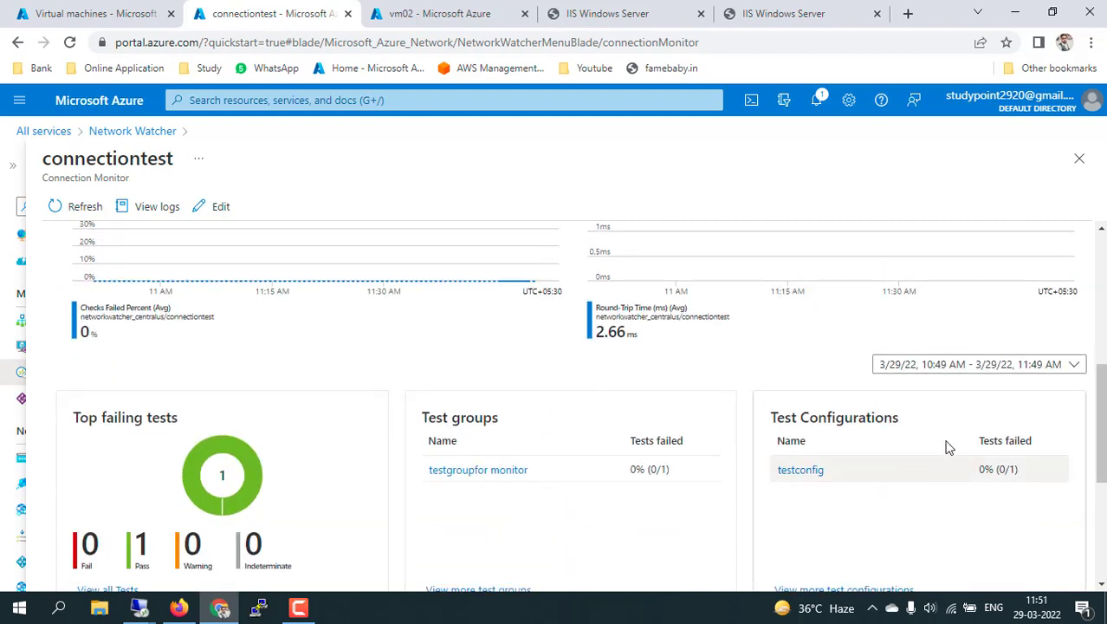
{"action": "left_click", "coordinate": [981, 364]}
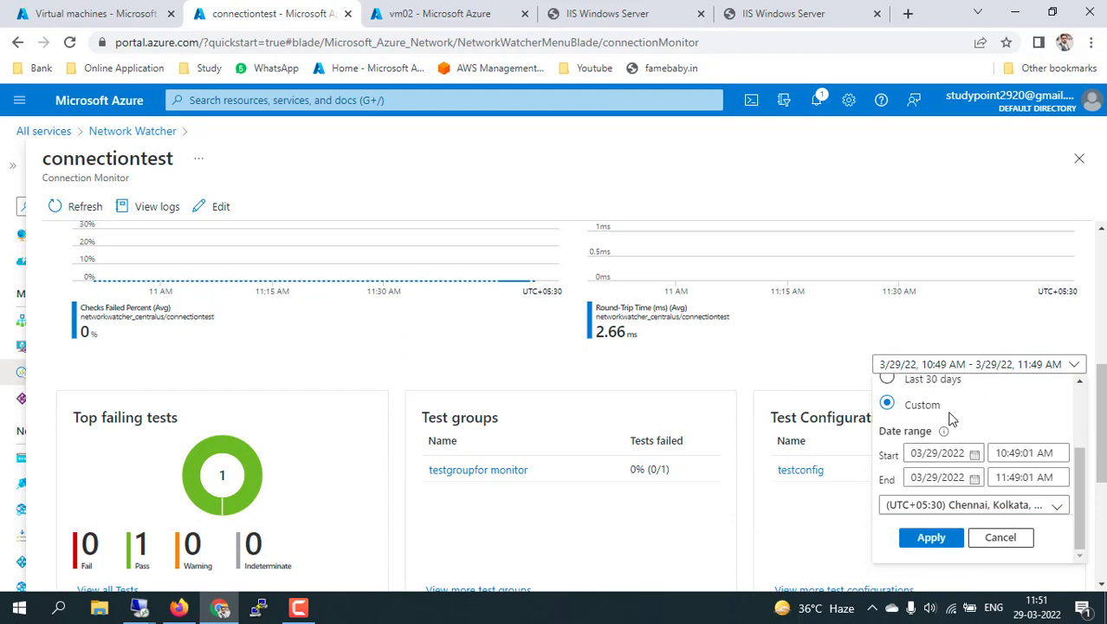
{"action": "scroll", "coordinate": [950, 420], "scroll_direction": "up", "scroll_amount": 2}
{"action": "left_click", "coordinate": [914, 391]}
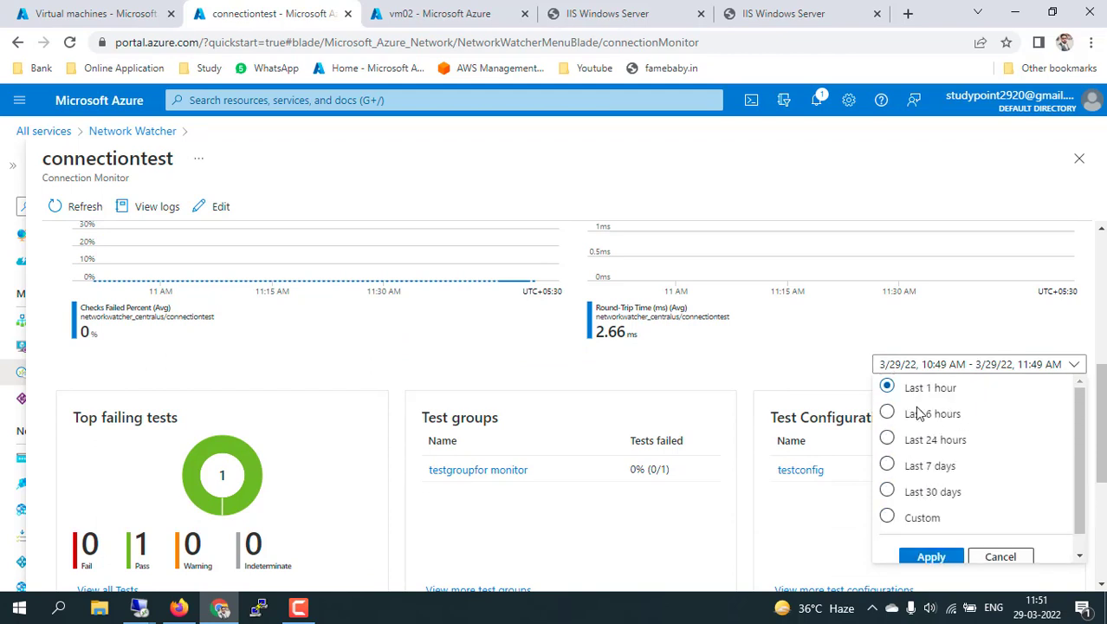
{"action": "left_click", "coordinate": [931, 556]}
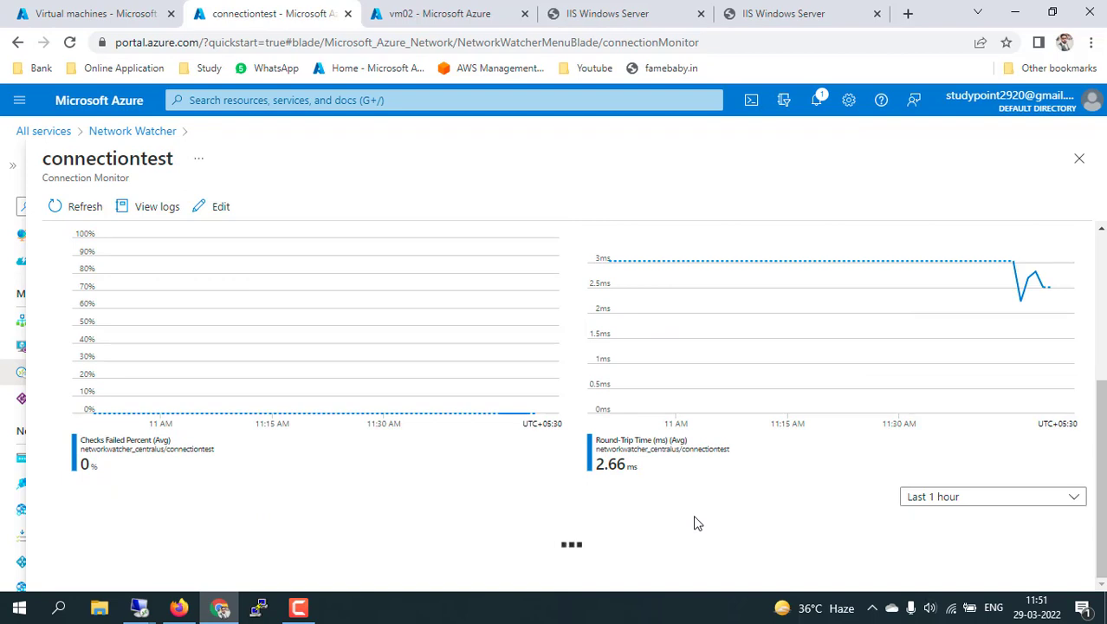
{"action": "scroll", "coordinate": [698, 523], "scroll_direction": "down", "scroll_amount": 5}
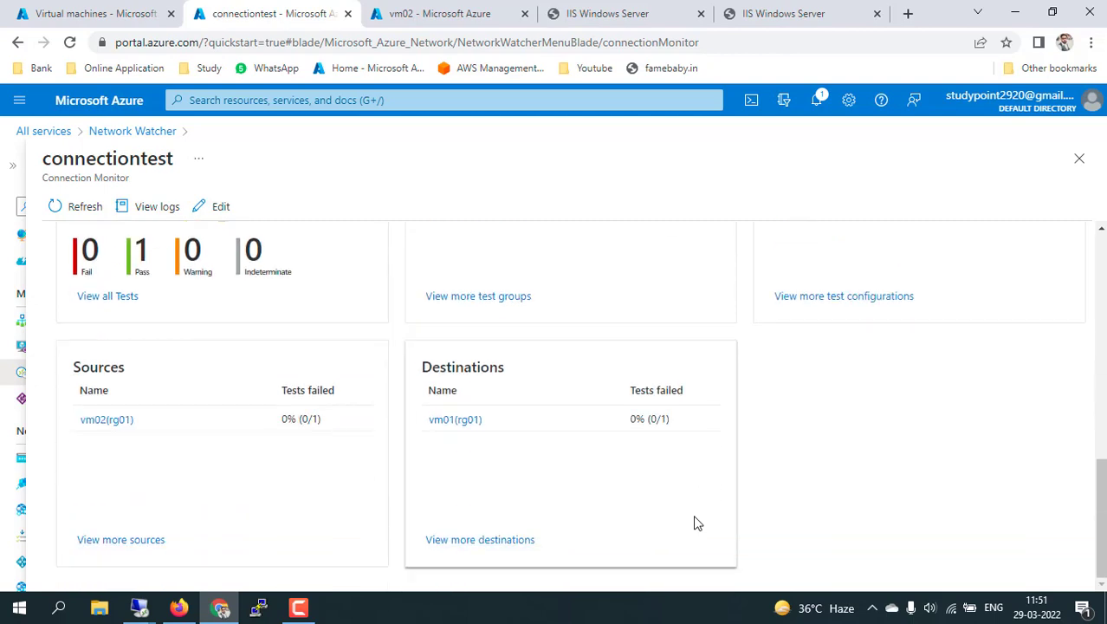
{"action": "scroll", "coordinate": [762, 479], "scroll_direction": "up", "scroll_amount": 10}
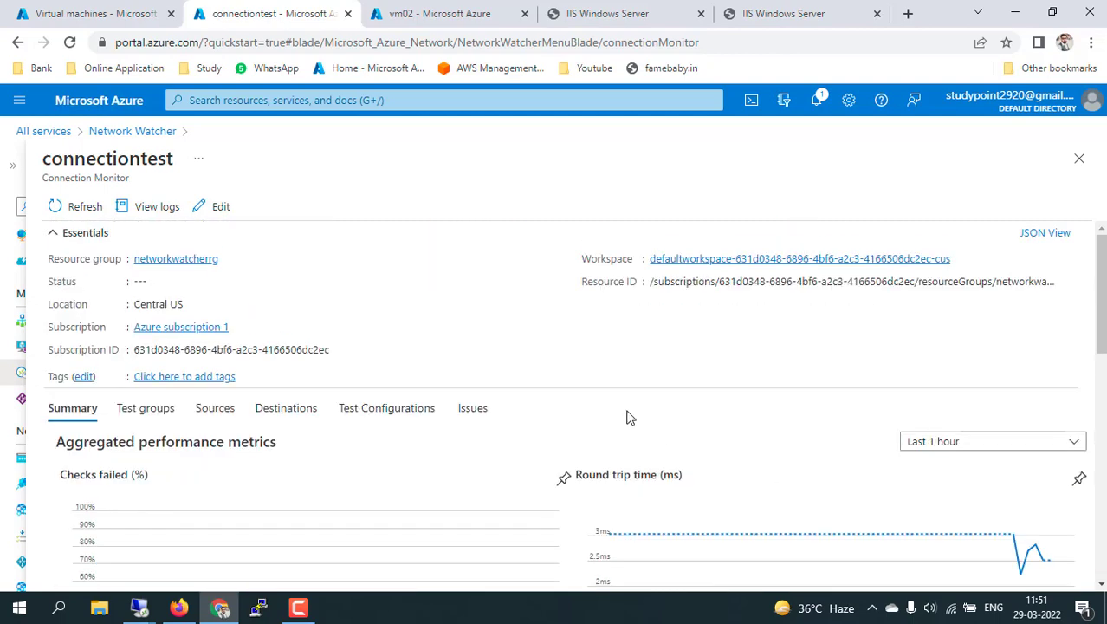
Switch to vm01's Remote Desktop session, close Server Manager, and shut down the server with the reason Other (Unplanned).
{"action": "left_click", "coordinate": [433, 9]}
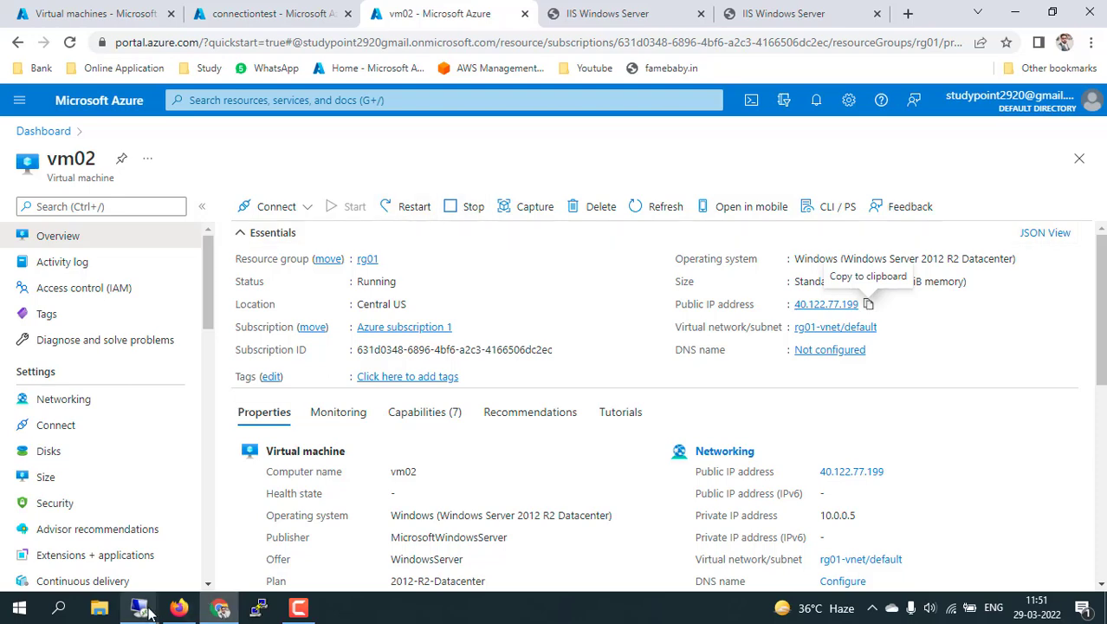
{"action": "mouse_move", "coordinate": [139, 607]}
{"action": "left_click", "coordinate": [212, 555]}
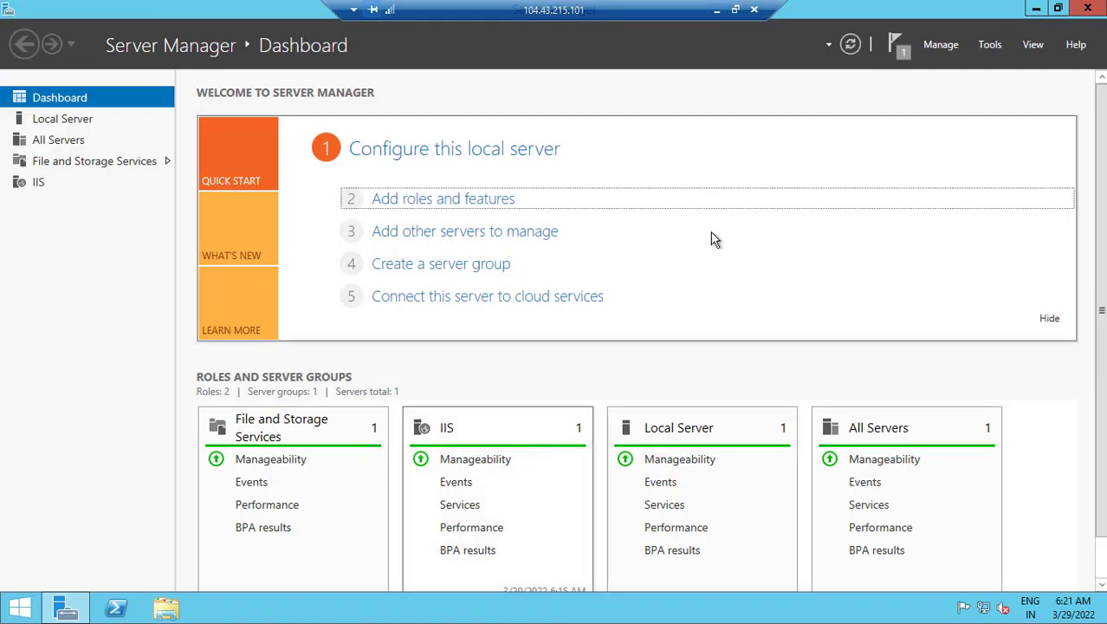
{"action": "left_click", "coordinate": [1088, 9]}
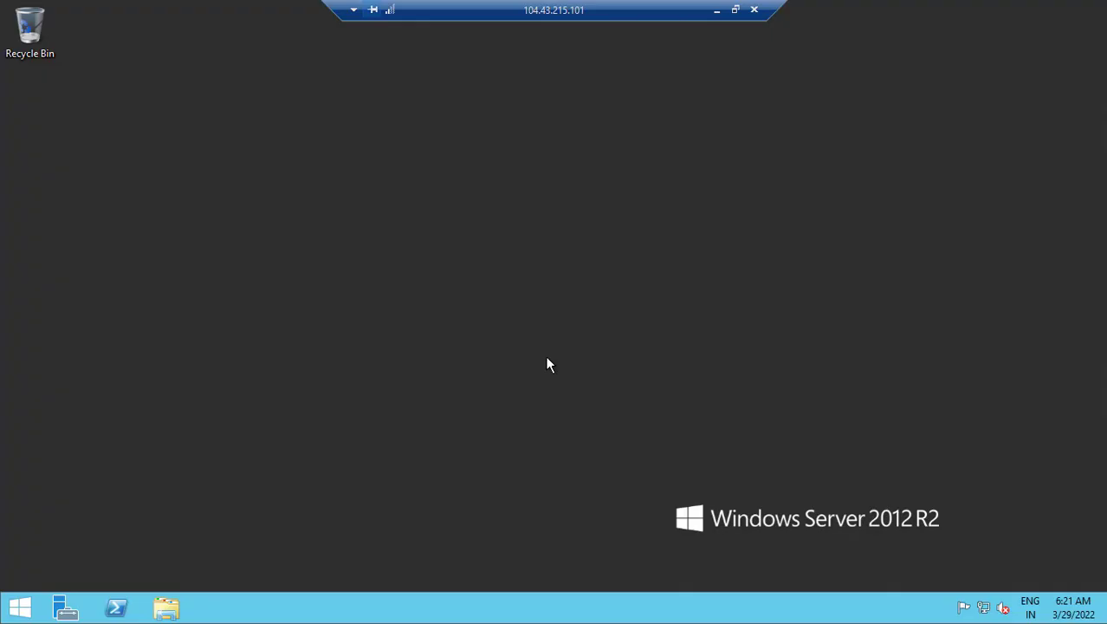
{"action": "right_click", "coordinate": [21, 608]}
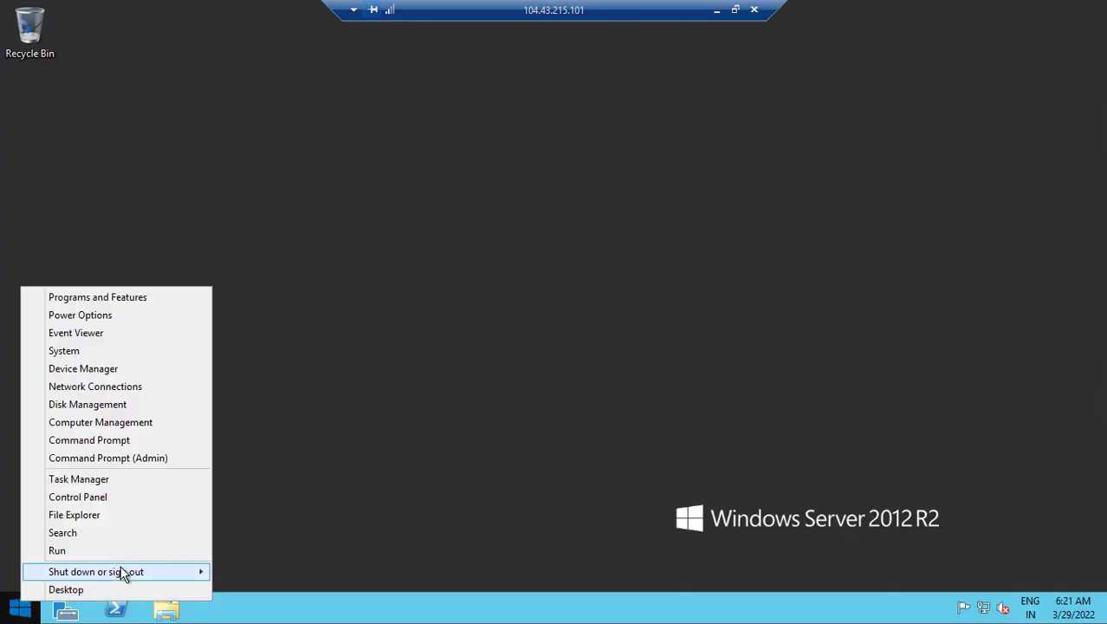
{"action": "mouse_move", "coordinate": [119, 569]}
{"action": "left_click", "coordinate": [260, 572]}
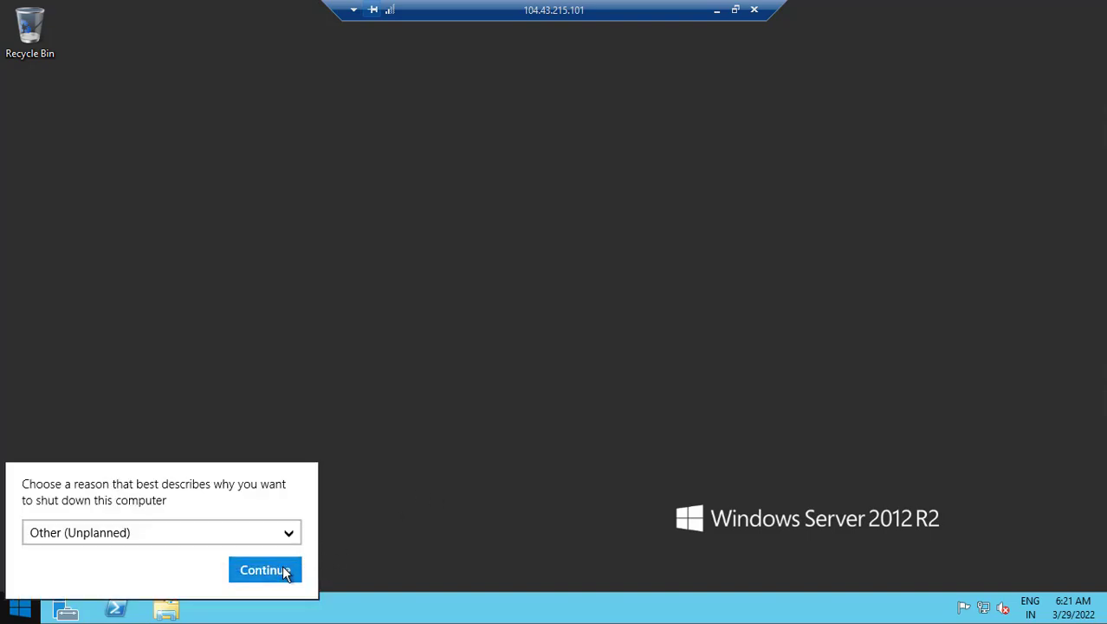
{"action": "left_click", "coordinate": [282, 569]}
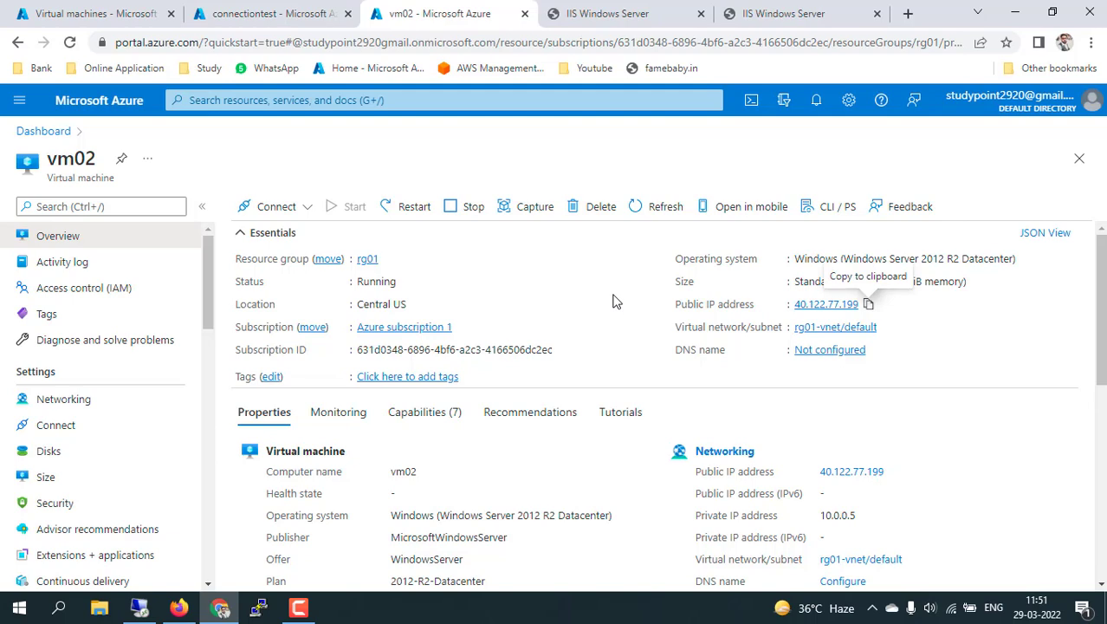
Return to connectiontest in the Azure portal, refresh it, and examine its performance charts and test results.
{"action": "left_click", "coordinate": [271, 12]}
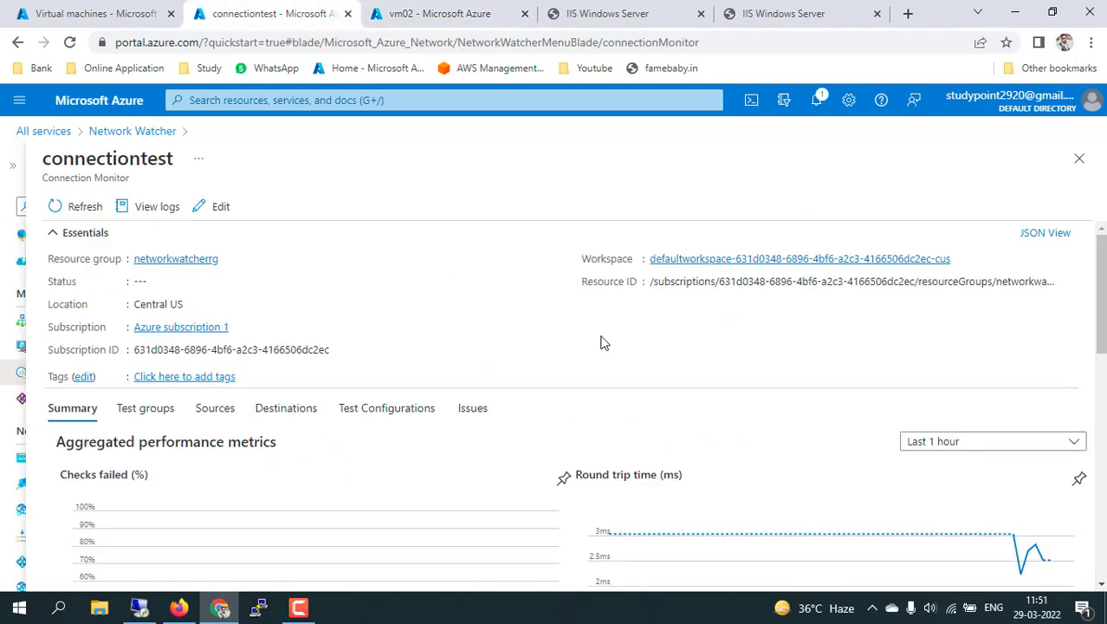
{"action": "left_click", "coordinate": [81, 207]}
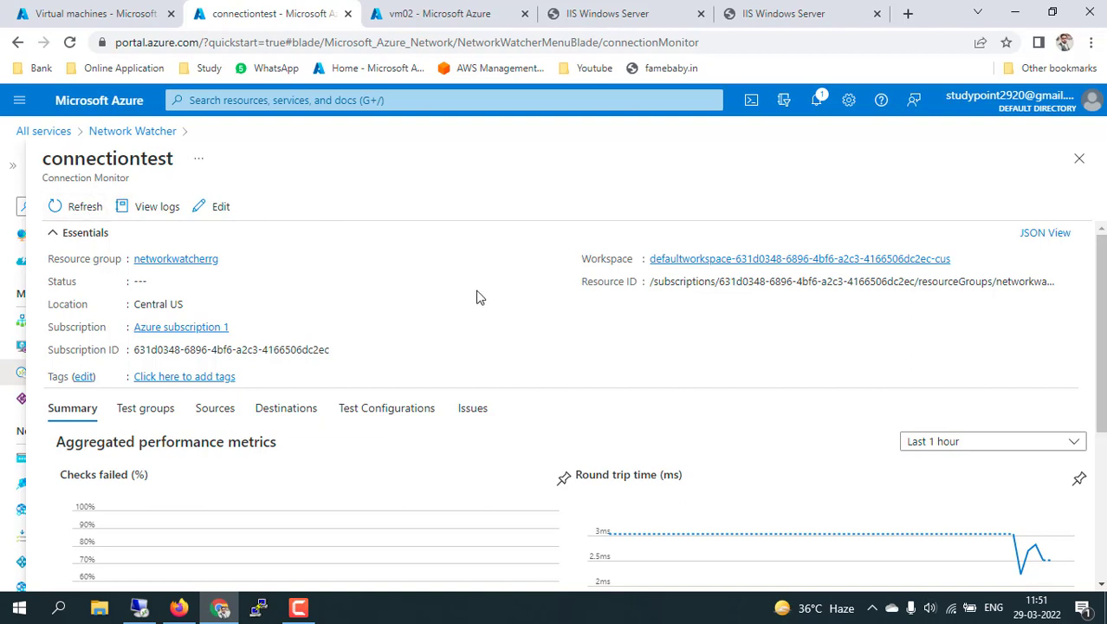
{"action": "scroll", "coordinate": [476, 297], "scroll_direction": "down", "scroll_amount": 3}
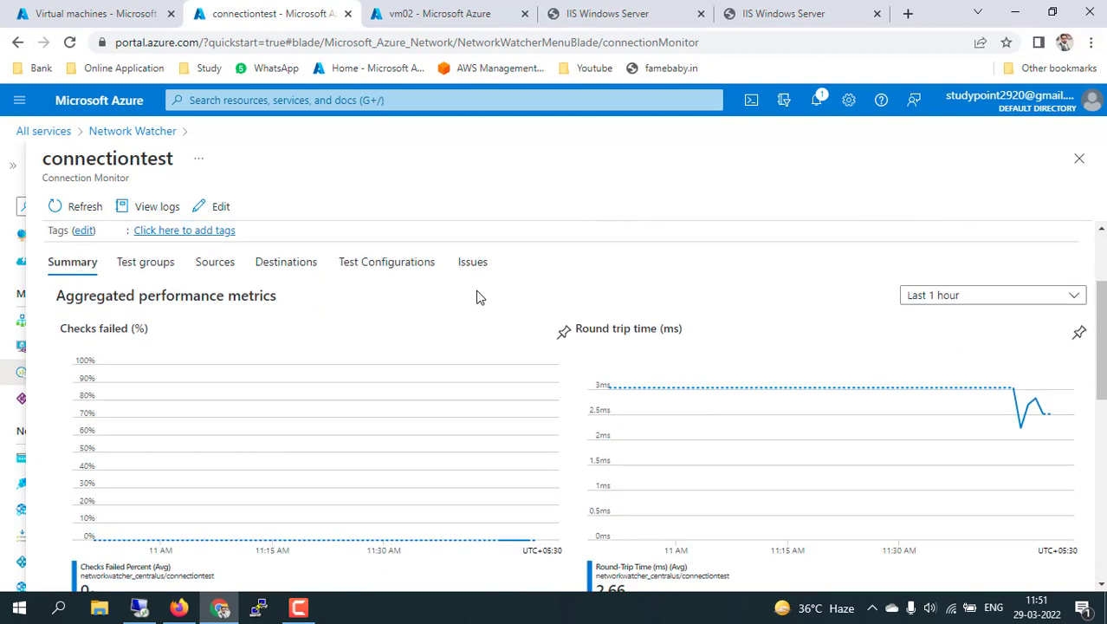
{"action": "scroll", "coordinate": [412, 406], "scroll_direction": "down", "scroll_amount": 3}
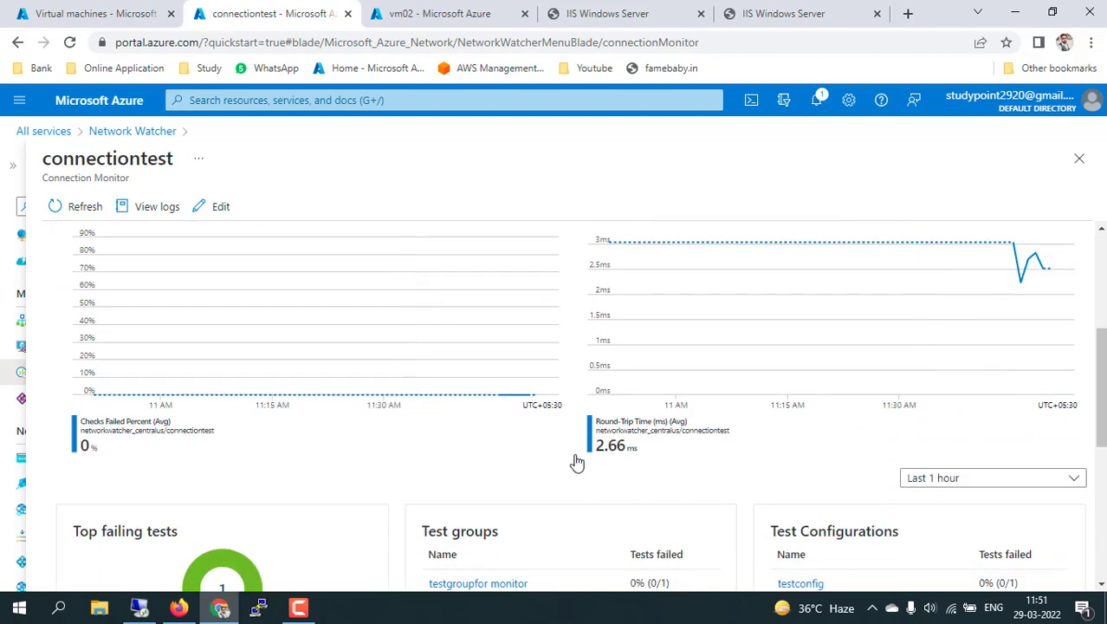
{"action": "scroll", "coordinate": [472, 462], "scroll_direction": "up", "scroll_amount": 3}
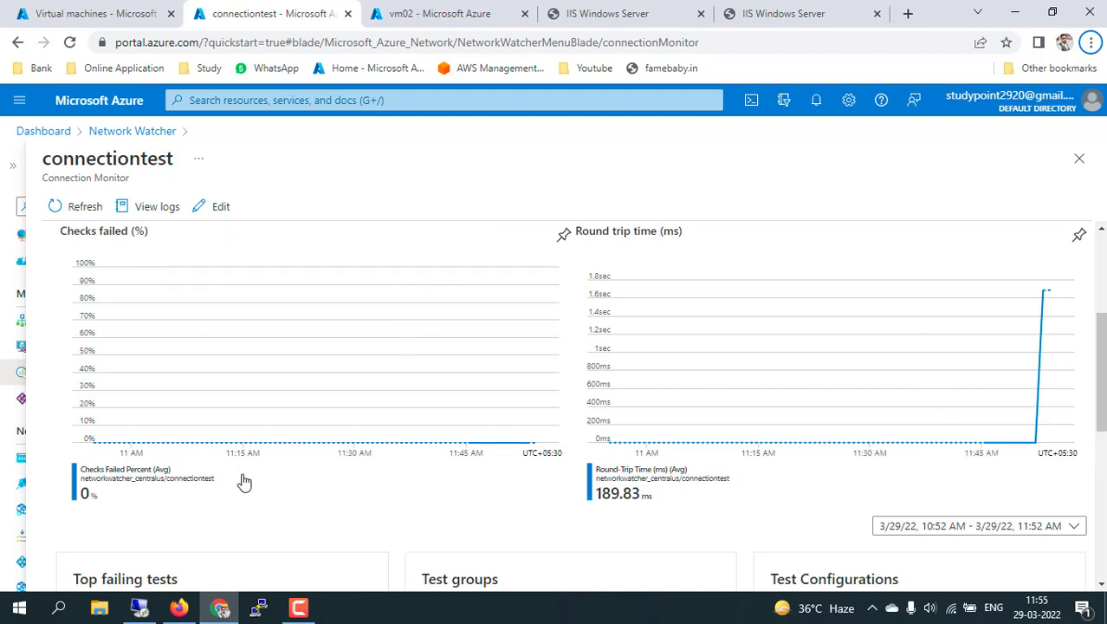
Check the connectiontest results once more and stop the vm02 virtual machine without reserving its public IP address.
{"action": "scroll", "coordinate": [282, 507], "scroll_direction": "down", "scroll_amount": 2}
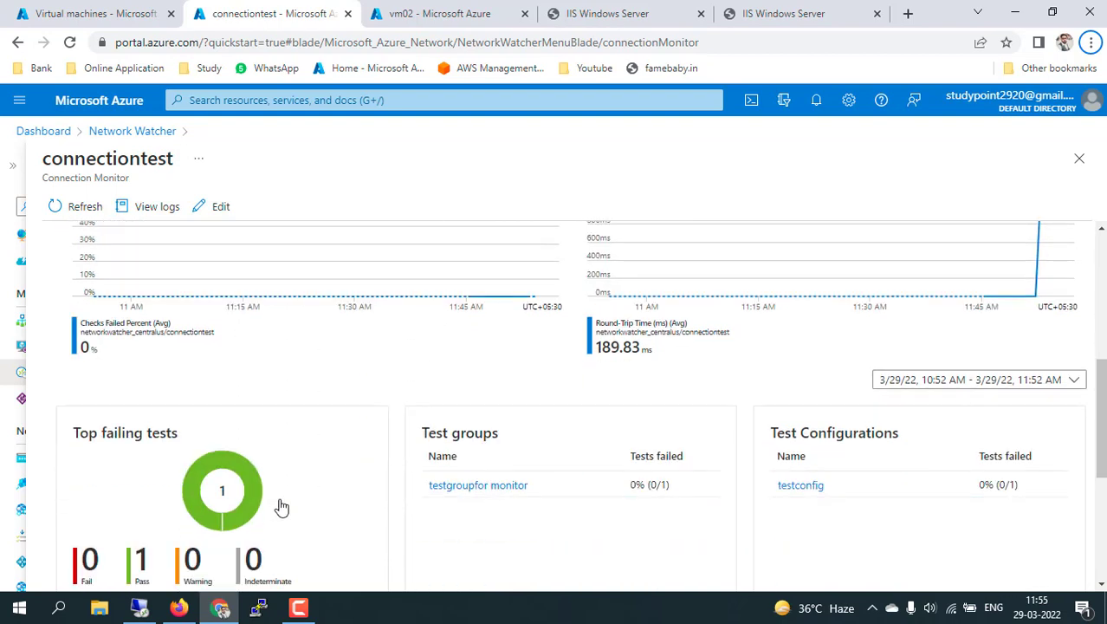
{"action": "scroll", "coordinate": [376, 511], "scroll_direction": "up", "scroll_amount": 4}
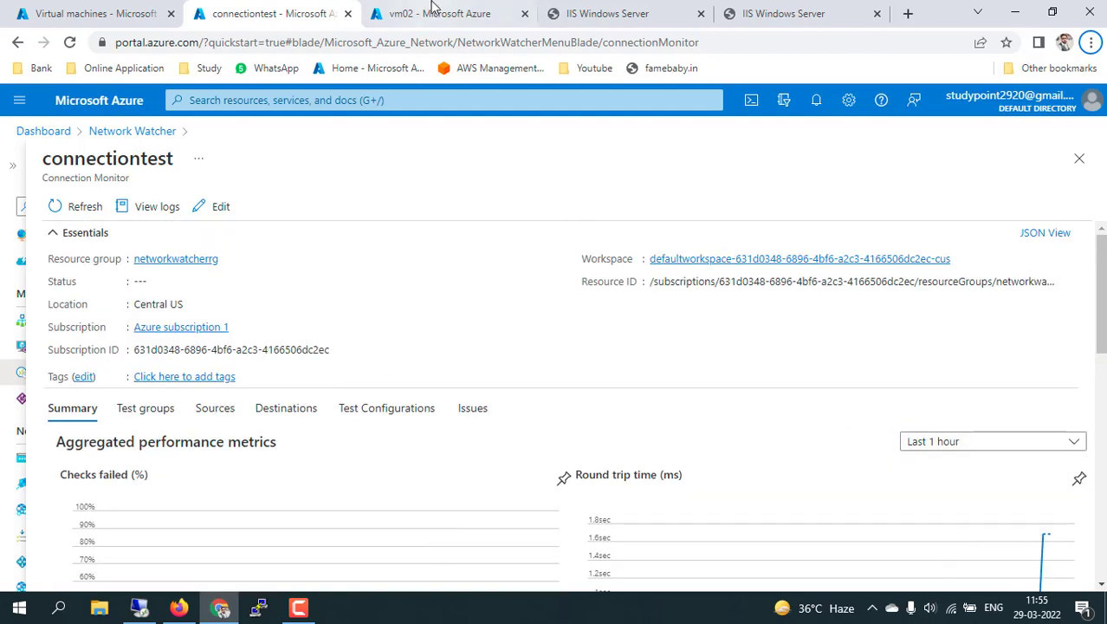
{"action": "left_click", "coordinate": [433, 10]}
{"action": "left_click", "coordinate": [472, 210]}
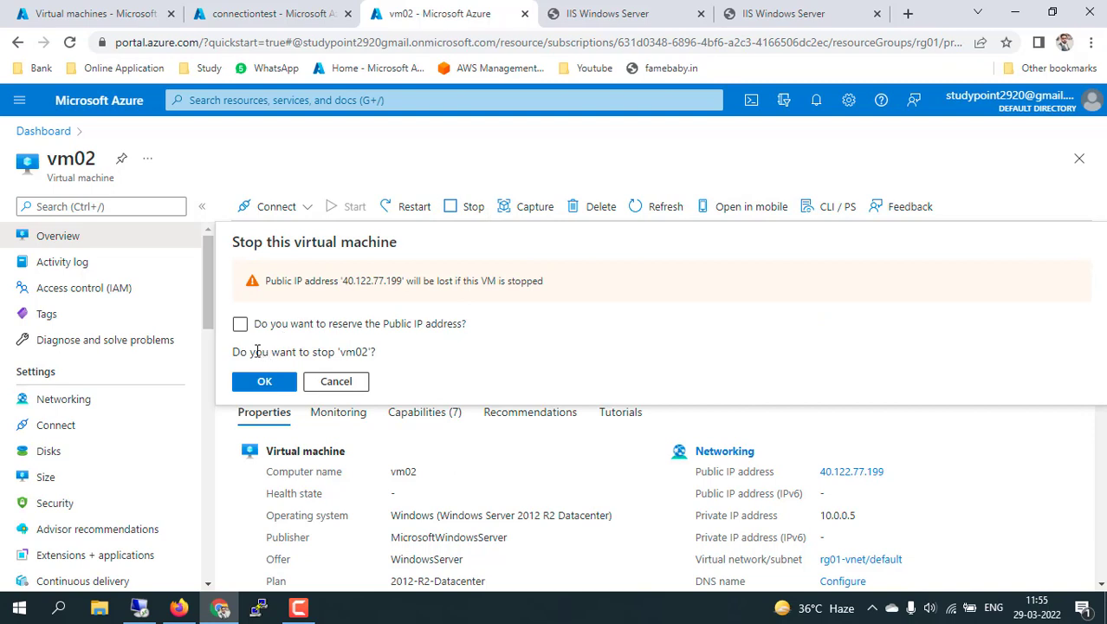
{"action": "left_click", "coordinate": [260, 381]}
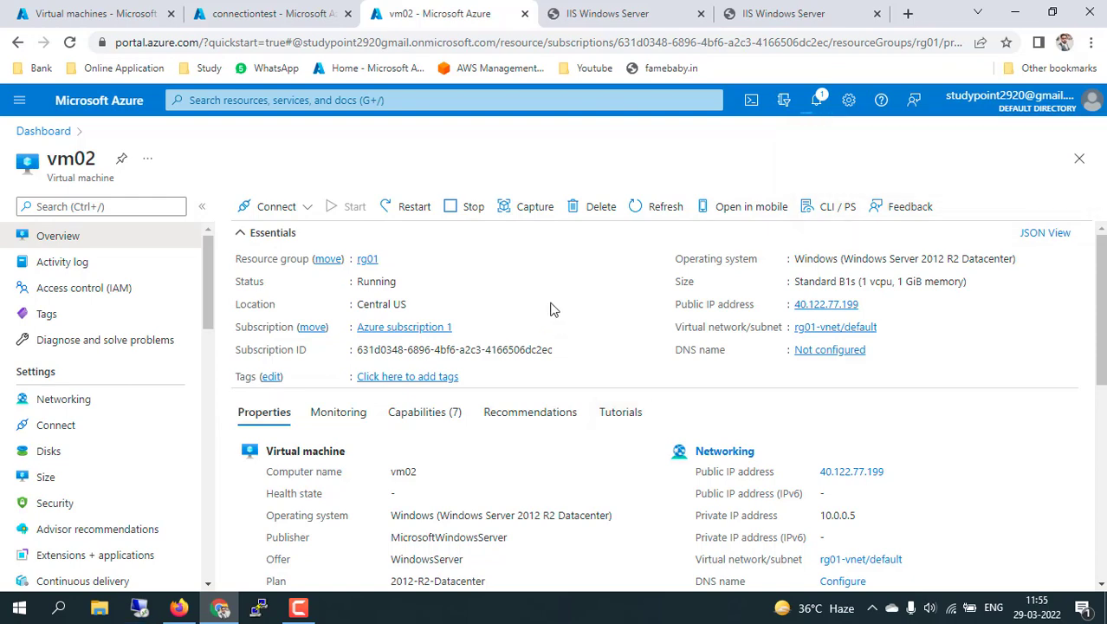
Go back to connectiontest and examine its Checks failed and Round trip time charts.
{"action": "left_click", "coordinate": [282, 10]}
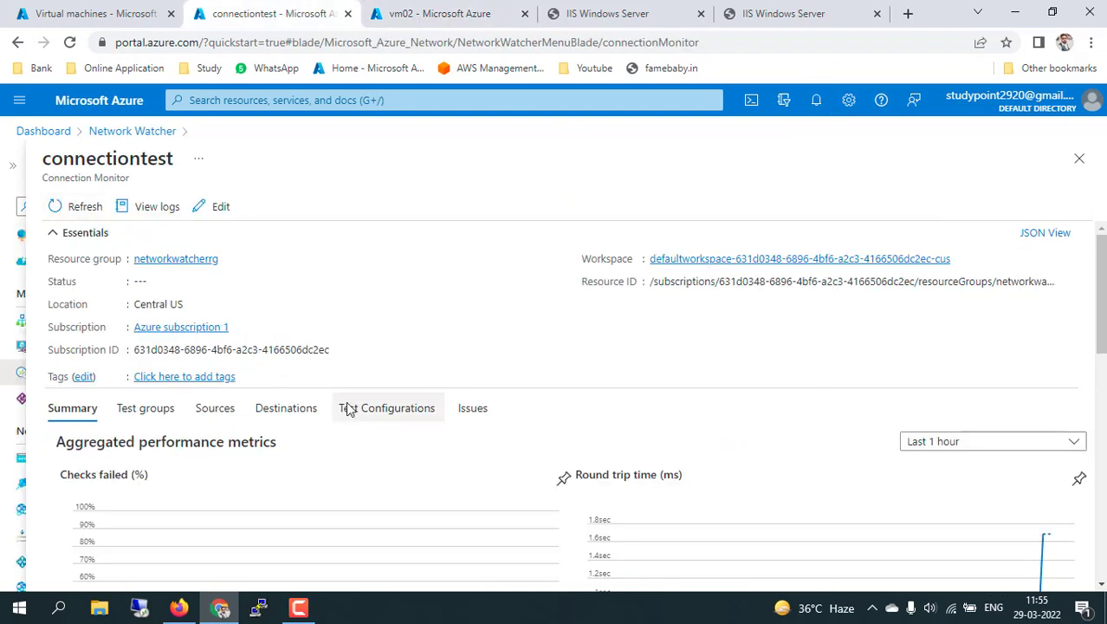
{"action": "scroll", "coordinate": [346, 408], "scroll_direction": "down", "scroll_amount": 3}
{"action": "scroll", "coordinate": [349, 411], "scroll_direction": "down", "scroll_amount": 1}
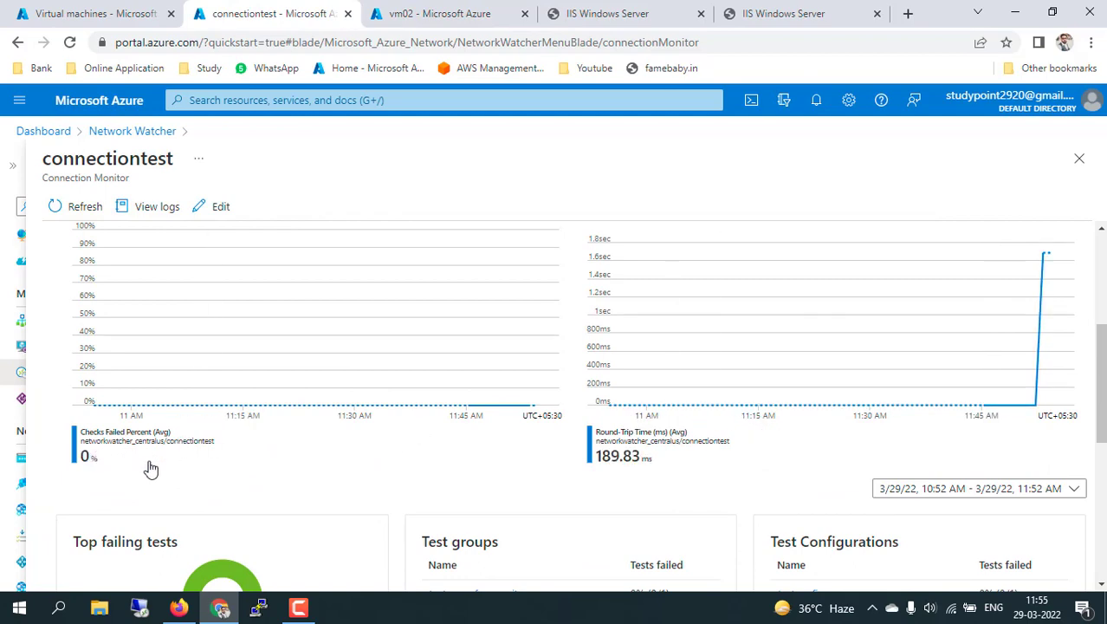
{"action": "scroll", "coordinate": [353, 478], "scroll_direction": "up", "scroll_amount": 4}
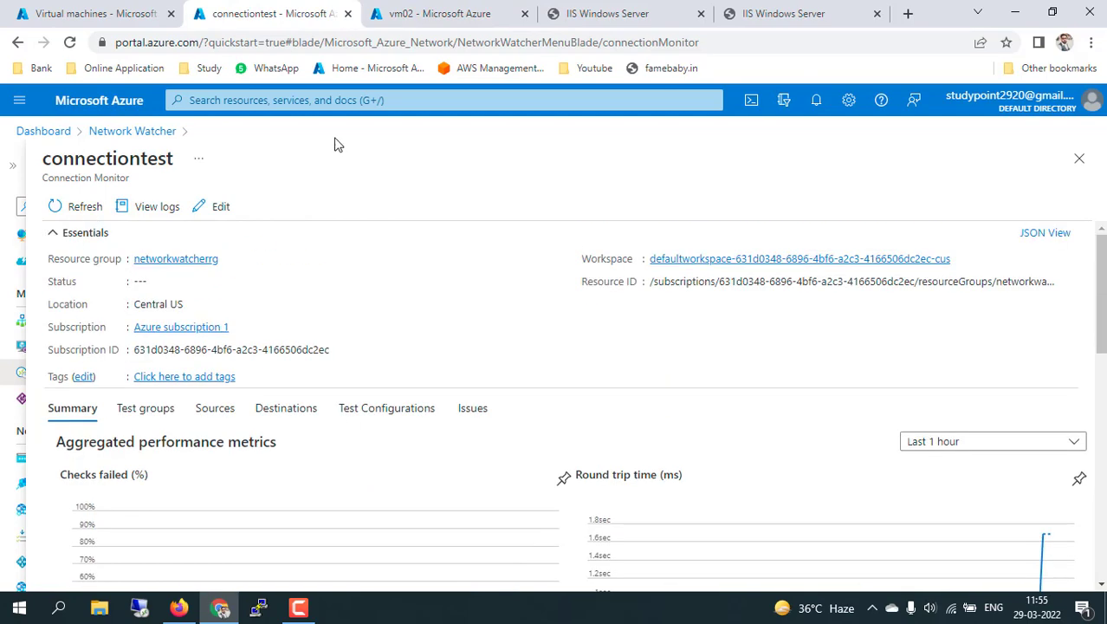
Refresh vm02's overview repeatedly to check its shutdown status.
{"action": "left_click", "coordinate": [449, 13]}
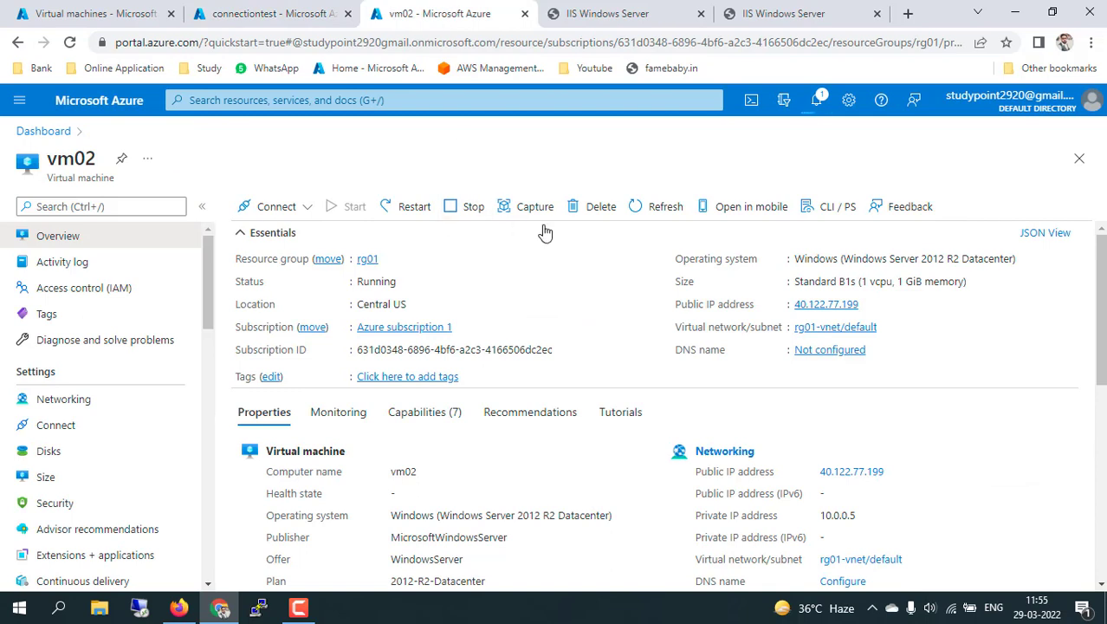
{"action": "left_click", "coordinate": [656, 211]}
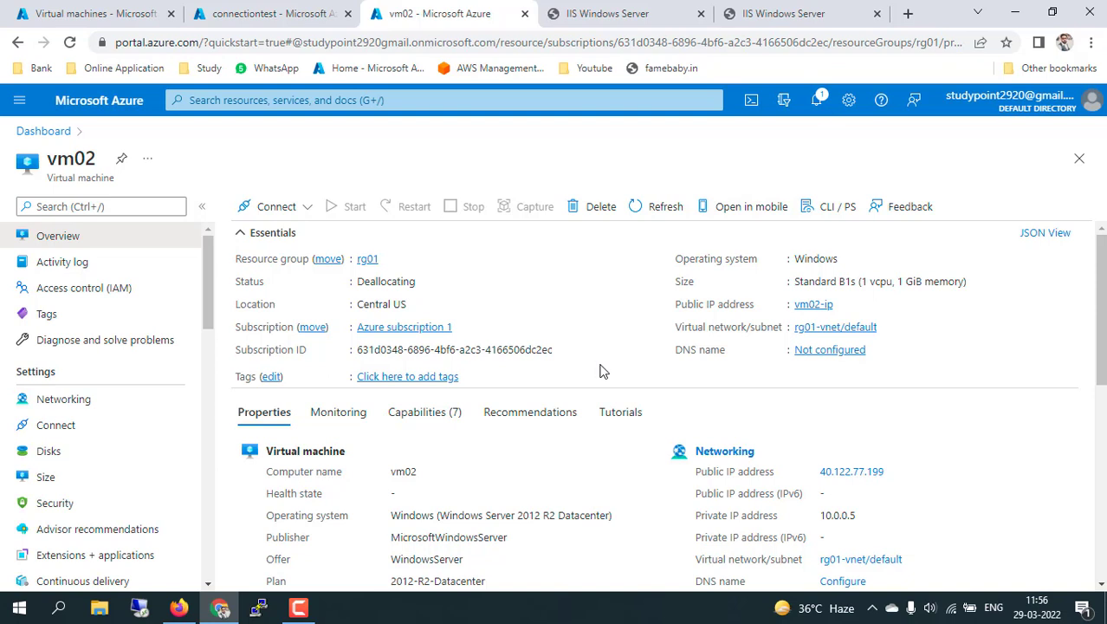
{"action": "left_click", "coordinate": [665, 210]}
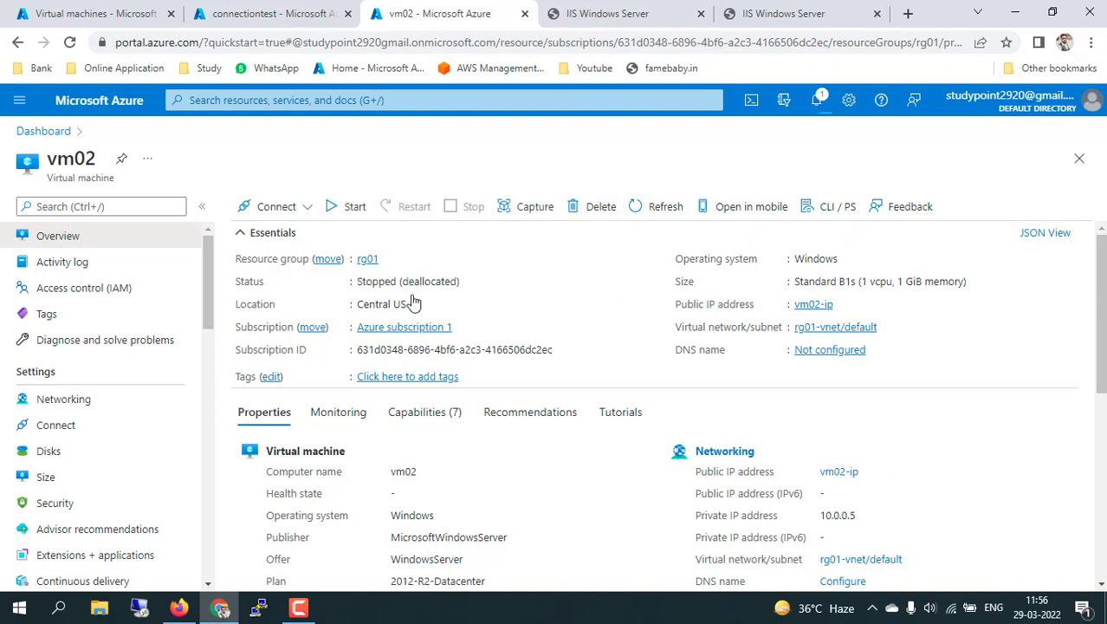
Refresh connectiontest and examine its performance charts with vm02 stopped.
{"action": "left_click", "coordinate": [273, 15]}
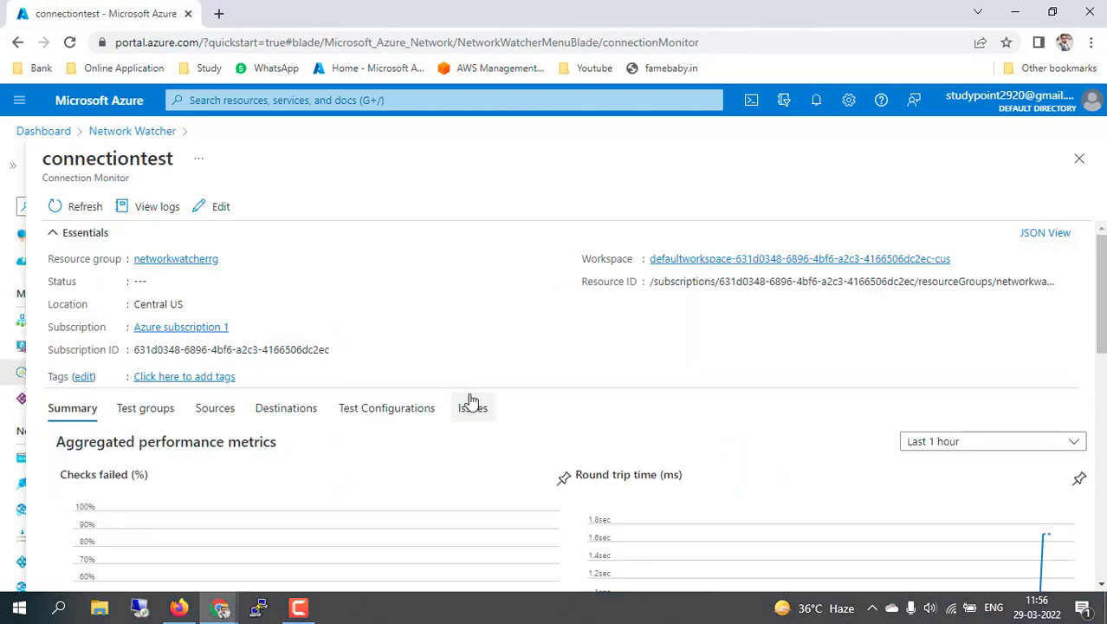
{"action": "left_click", "coordinate": [78, 209]}
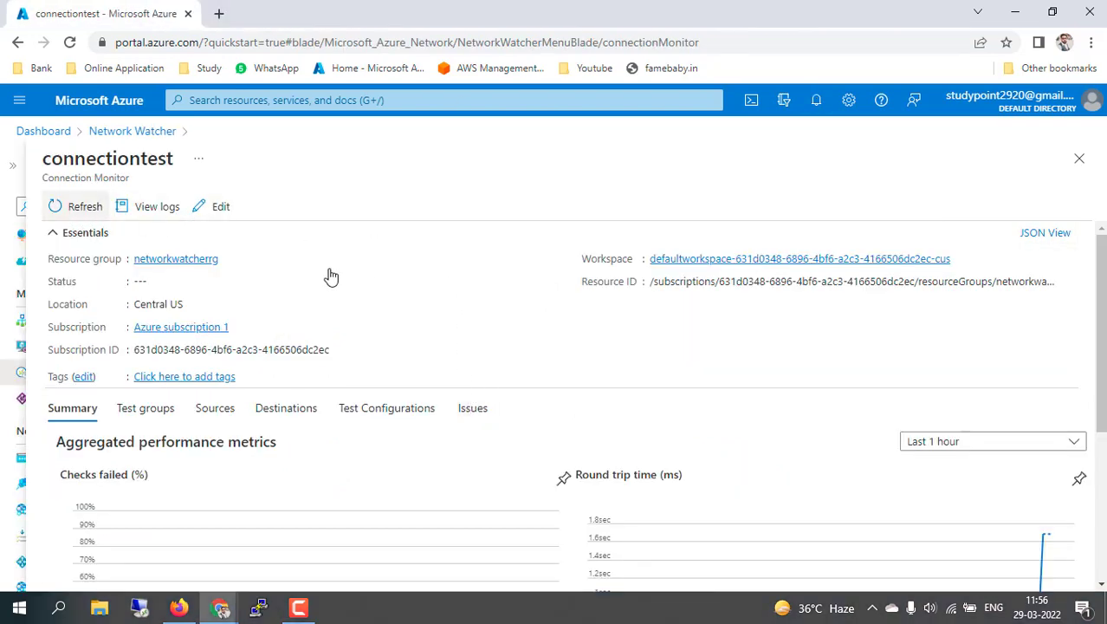
{"action": "scroll", "coordinate": [510, 477], "scroll_direction": "down", "scroll_amount": 3}
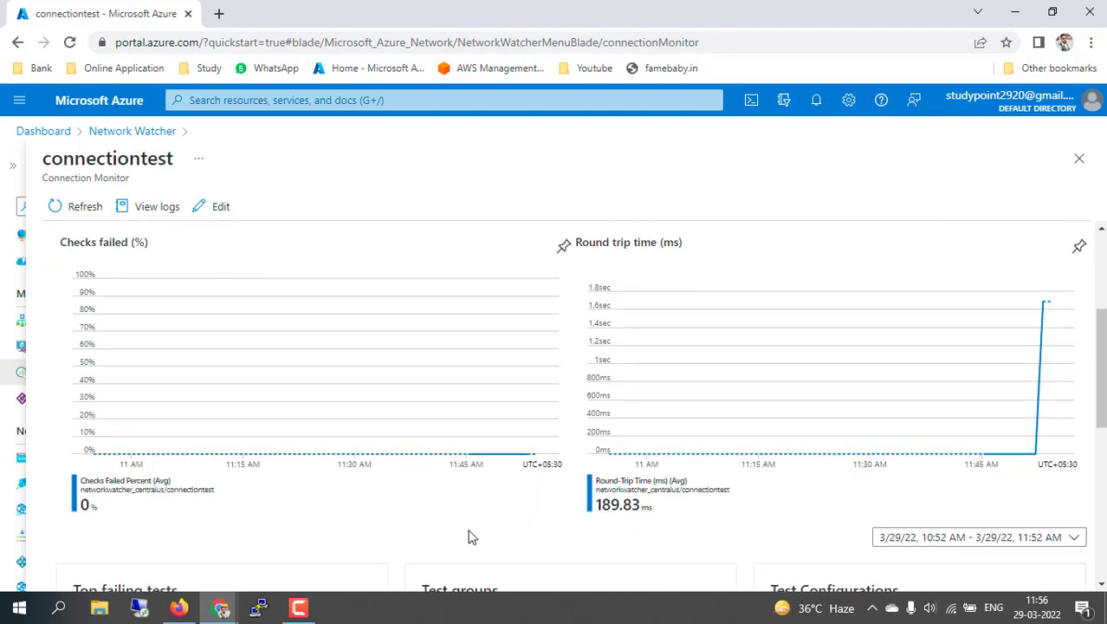
{"action": "scroll", "coordinate": [468, 537], "scroll_direction": "down", "scroll_amount": 3}
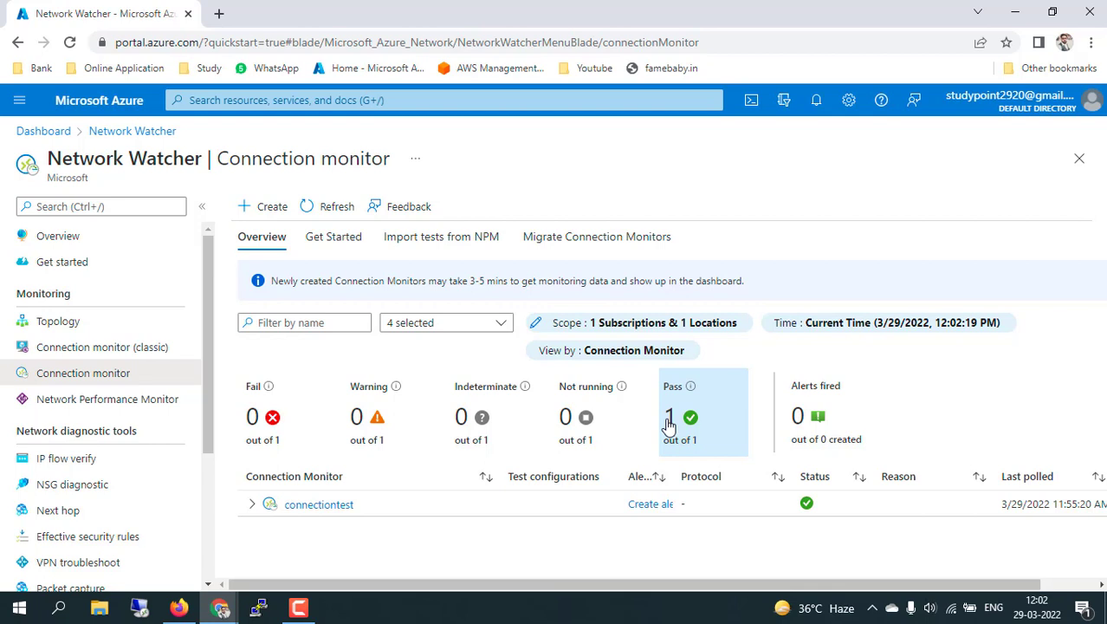
Open connectiontest from the connection monitor list and review its performance charts, test groups, test configurations, sources and destinations.
{"action": "left_click", "coordinate": [310, 512]}
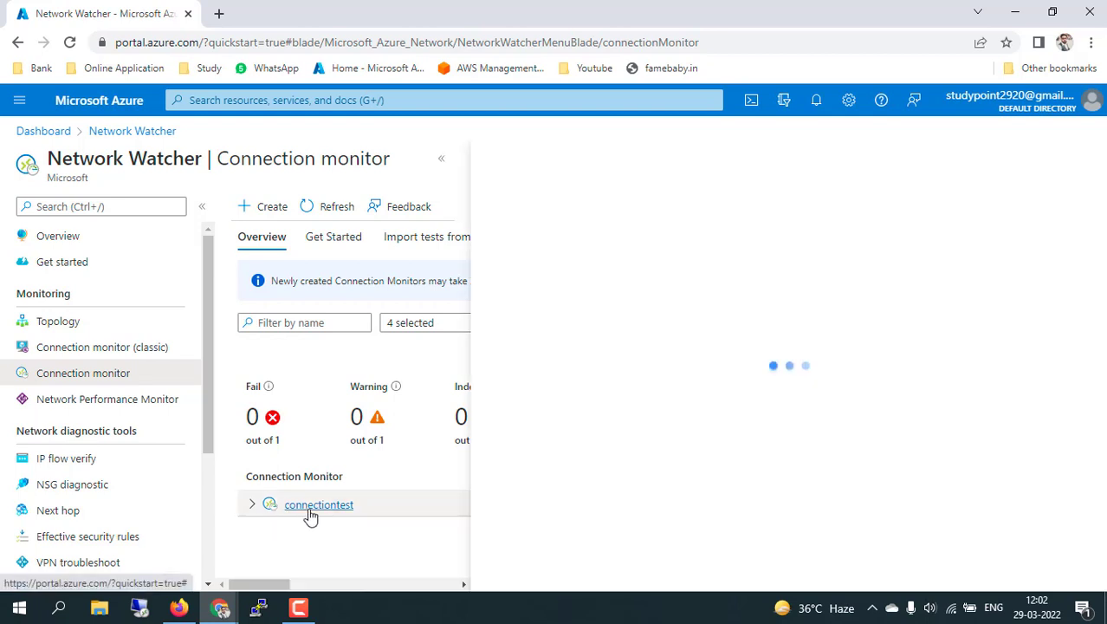
{"action": "left_click", "coordinate": [443, 160]}
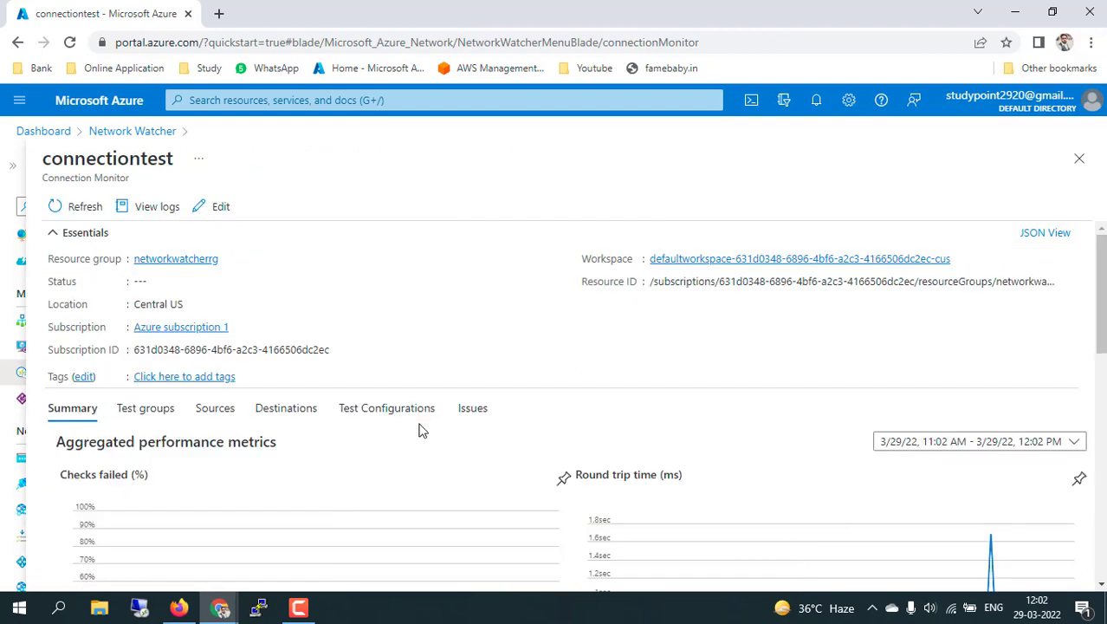
{"action": "scroll", "coordinate": [485, 448], "scroll_direction": "down", "scroll_amount": 5}
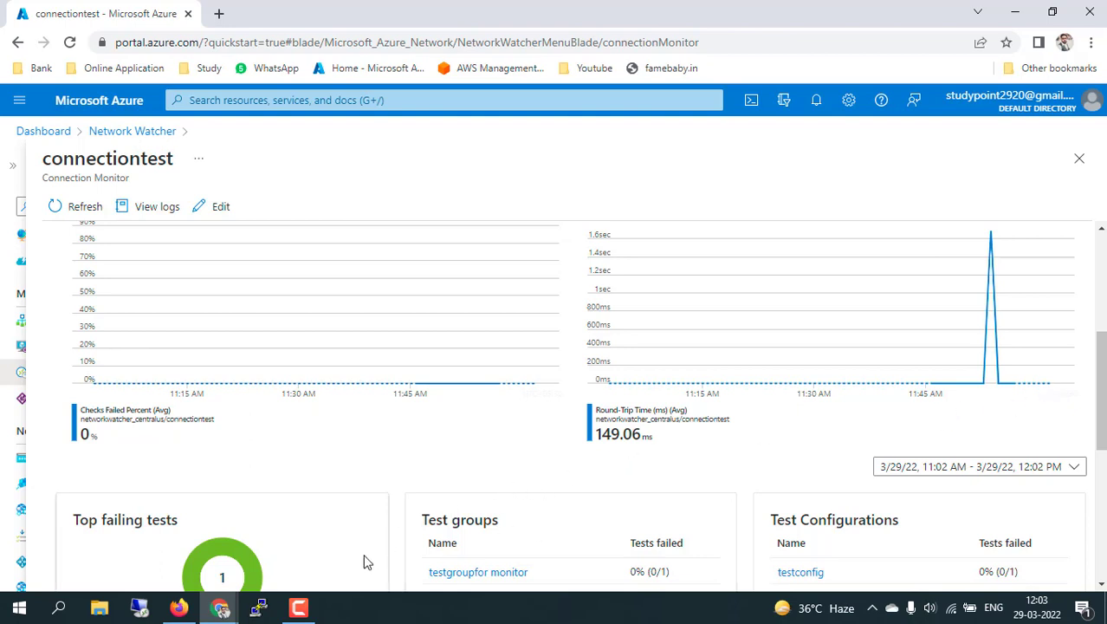
{"action": "scroll", "coordinate": [365, 563], "scroll_direction": "down", "scroll_amount": 2}
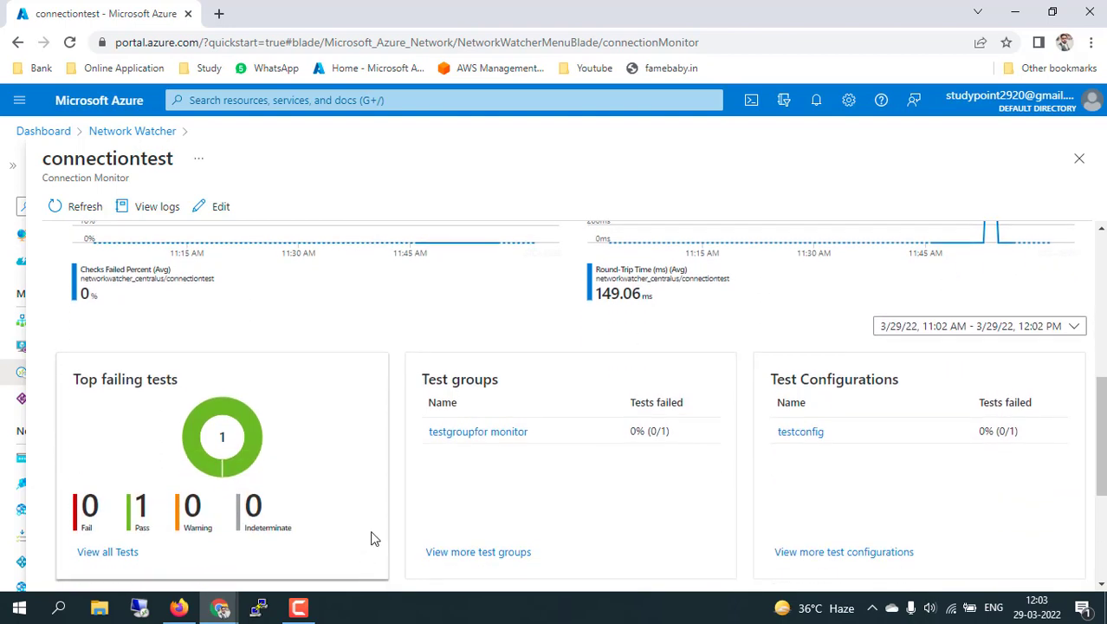
{"action": "scroll", "coordinate": [374, 538], "scroll_direction": "down", "scroll_amount": 2}
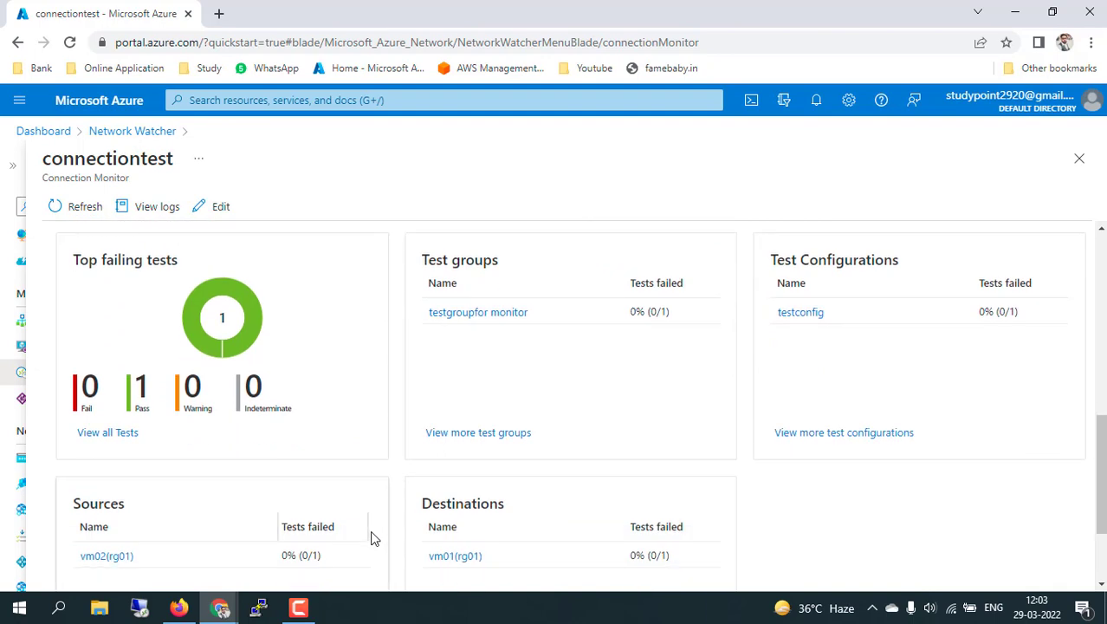
{"action": "scroll", "coordinate": [373, 538], "scroll_direction": "down", "scroll_amount": 2}
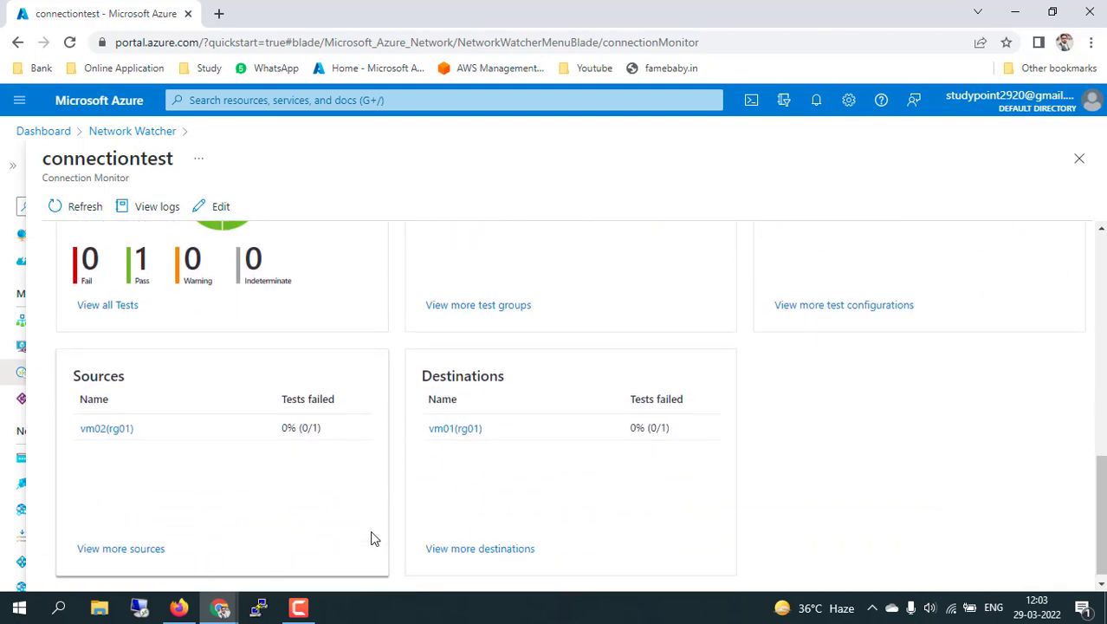
{"action": "scroll", "coordinate": [373, 538], "scroll_direction": "up", "scroll_amount": 10}
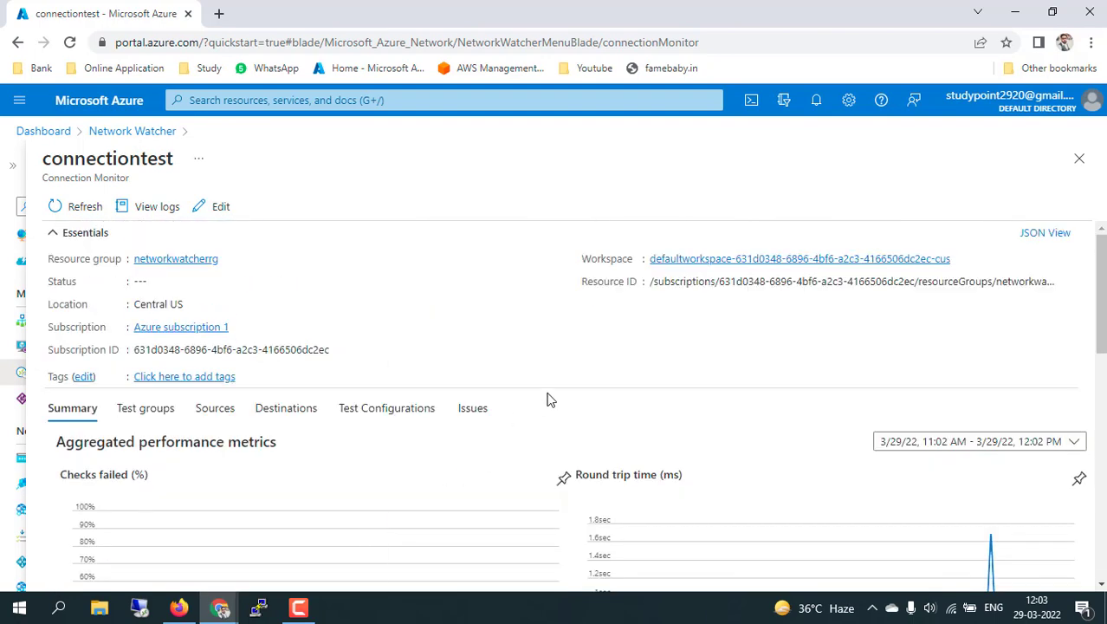
Review the test groups of connectiontest and the details of all their tests, and return to the connection monitor overview.
{"action": "left_click", "coordinate": [152, 407]}
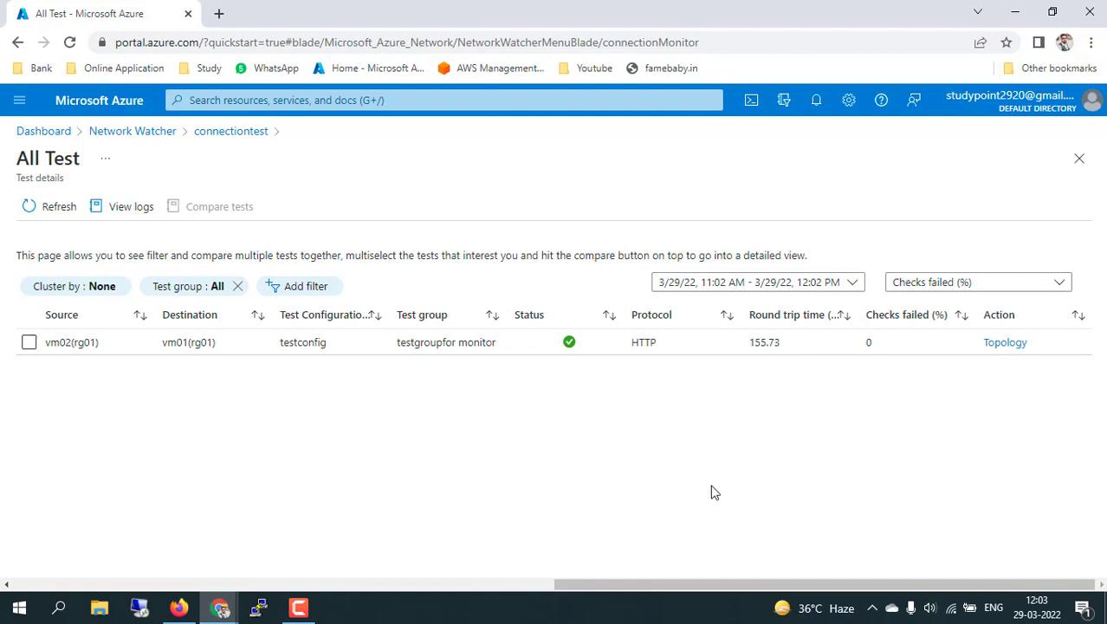
{"action": "left_click_drag", "start_coordinate": [635, 583], "coordinate": [639, 461]}
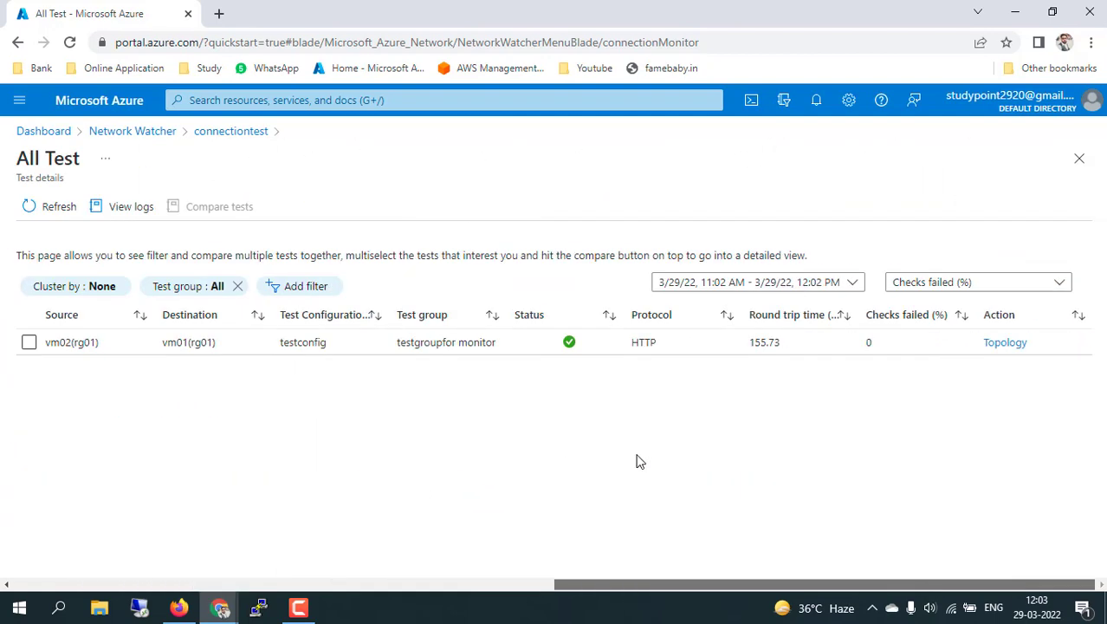
{"action": "left_click", "coordinate": [1079, 158]}
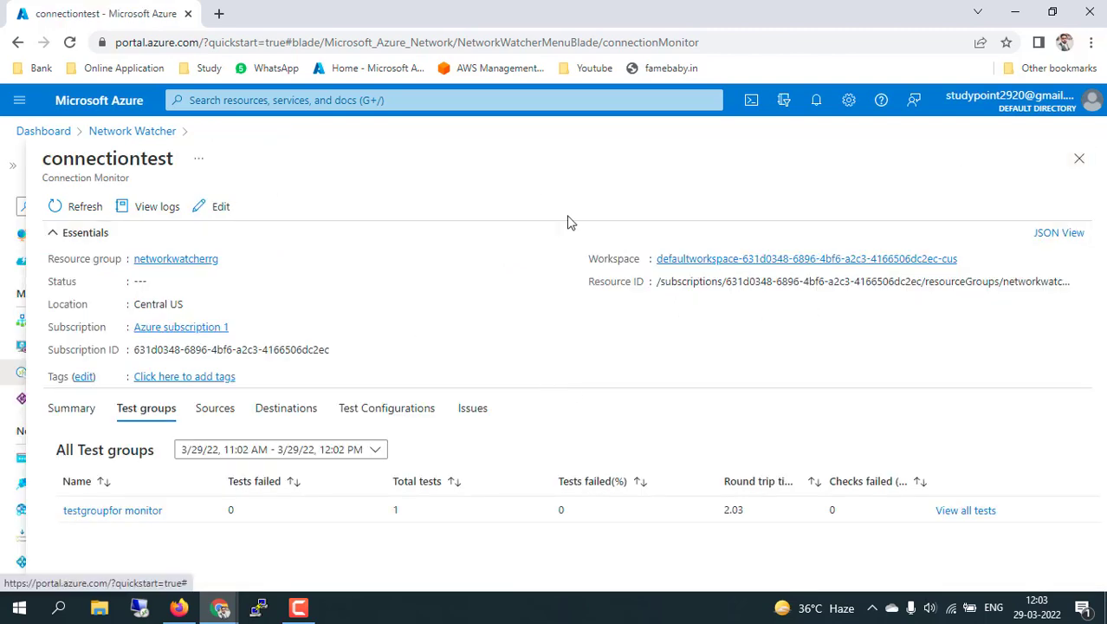
{"action": "left_click", "coordinate": [130, 130]}
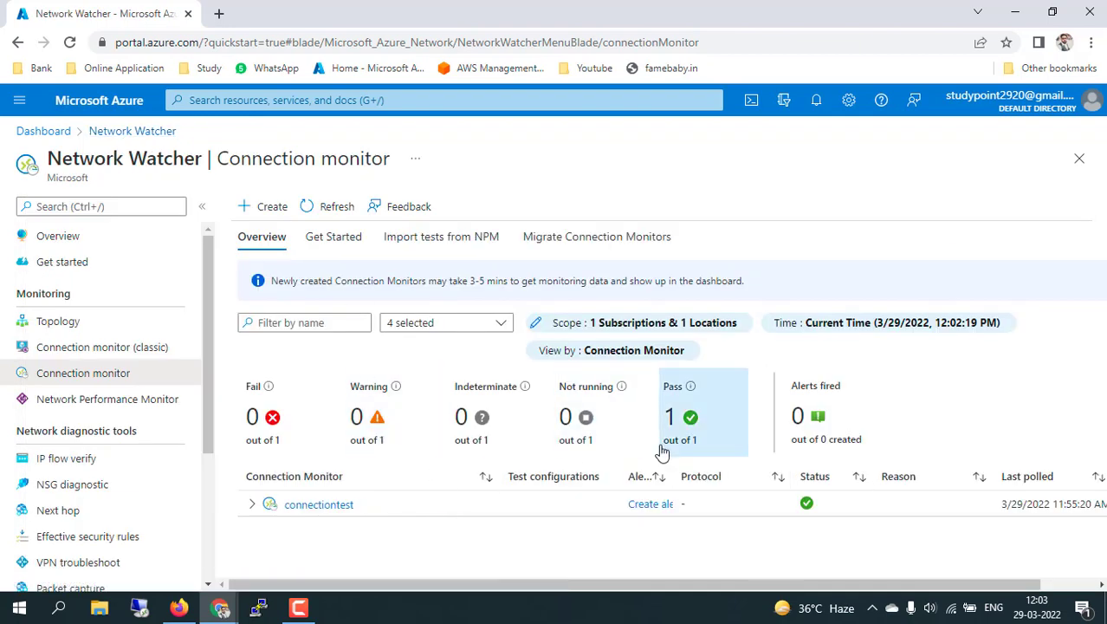
Start creating another connection monitor and set its region to Central US.
{"action": "left_click", "coordinate": [274, 213]}
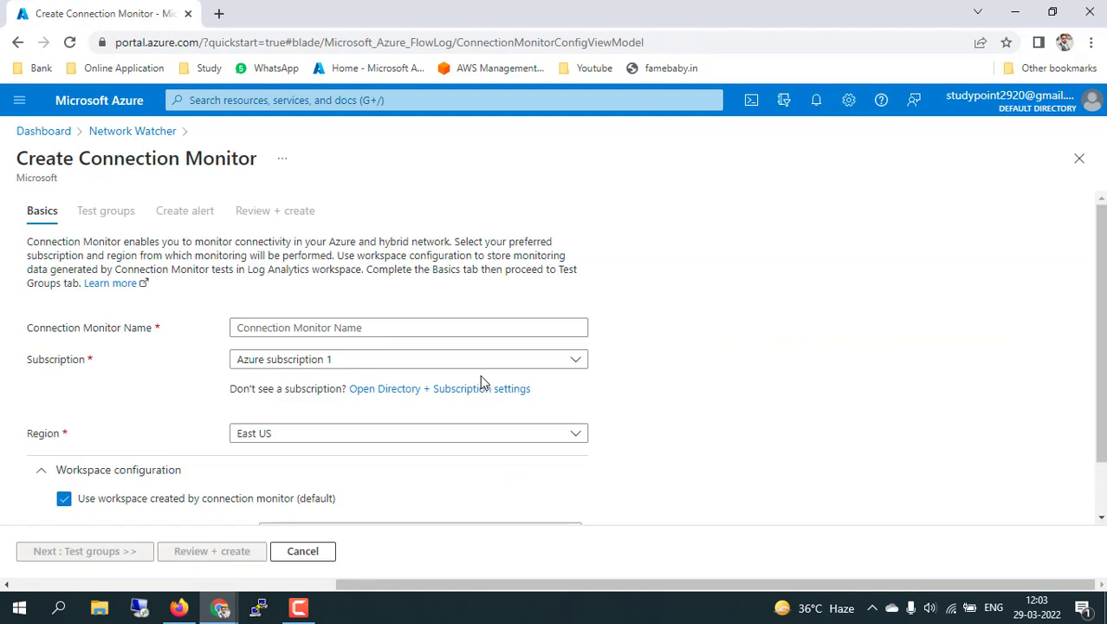
{"action": "left_click", "coordinate": [314, 440]}
{"action": "type", "text": "cnet"}
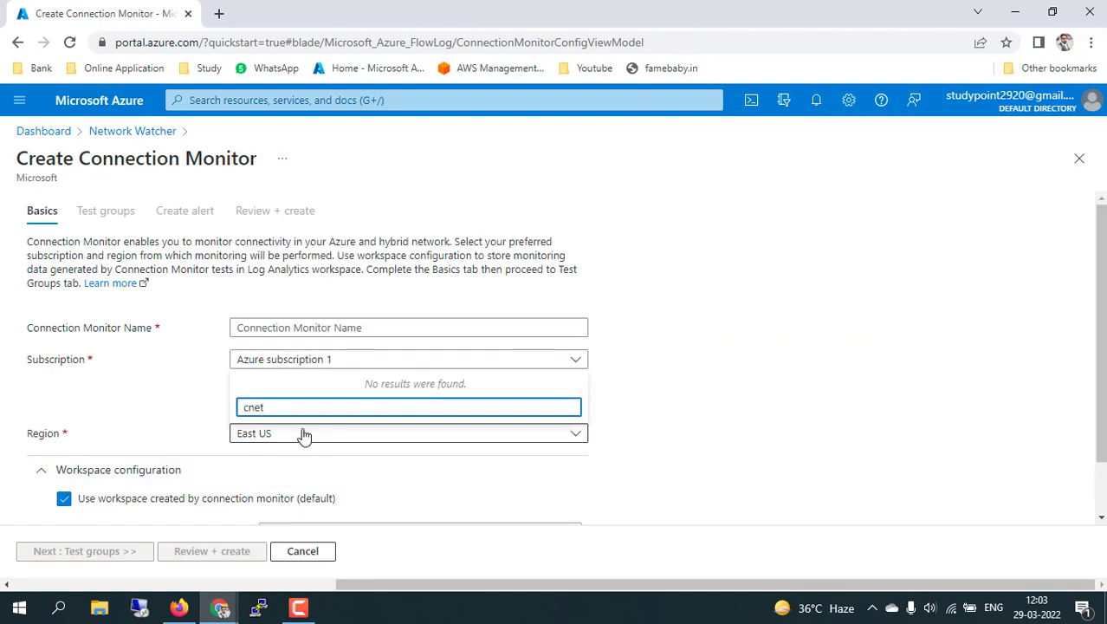
{"action": "key", "text": "BackSpace"}
{"action": "key", "text": "BackSpace"}
{"action": "key", "text": "BackSpace"}
{"action": "type", "text": "en"}
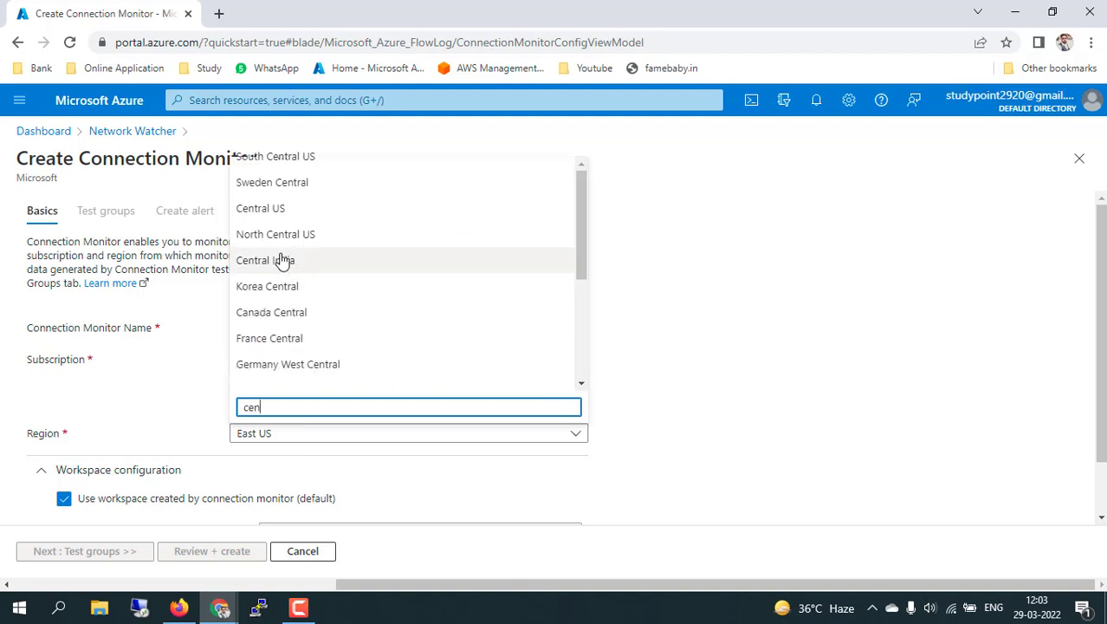
{"action": "left_click", "coordinate": [282, 210]}
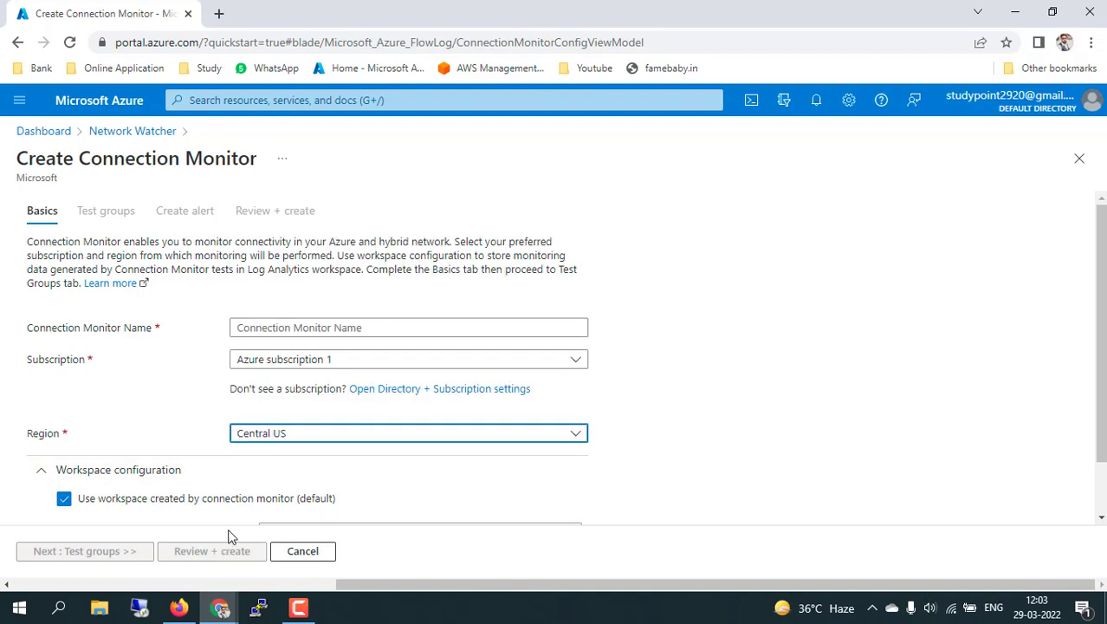
Name the new connection monitor demo, keep the default workspace, and continue to the test group details.
{"action": "scroll", "coordinate": [165, 485], "scroll_direction": "down", "scroll_amount": 1}
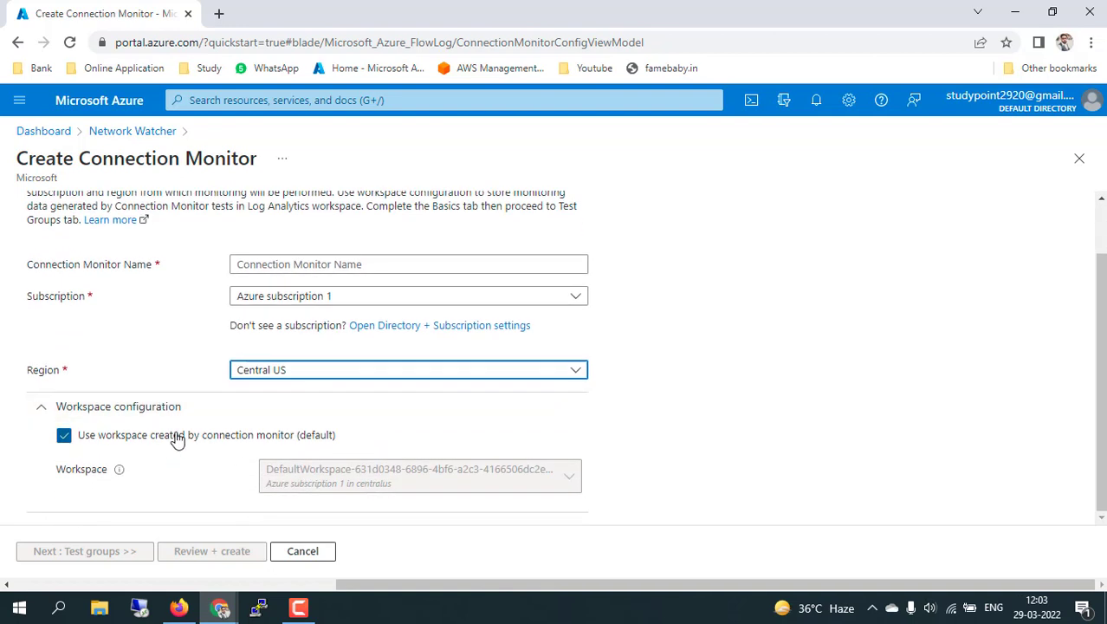
{"action": "left_click", "coordinate": [296, 264]}
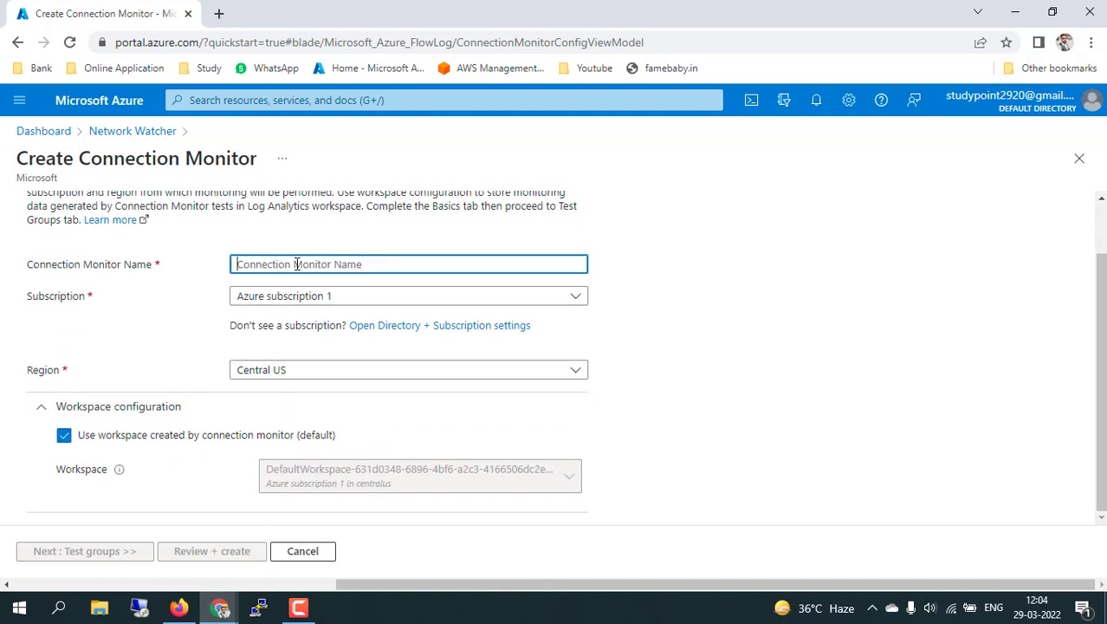
{"action": "type", "text": "demo"}
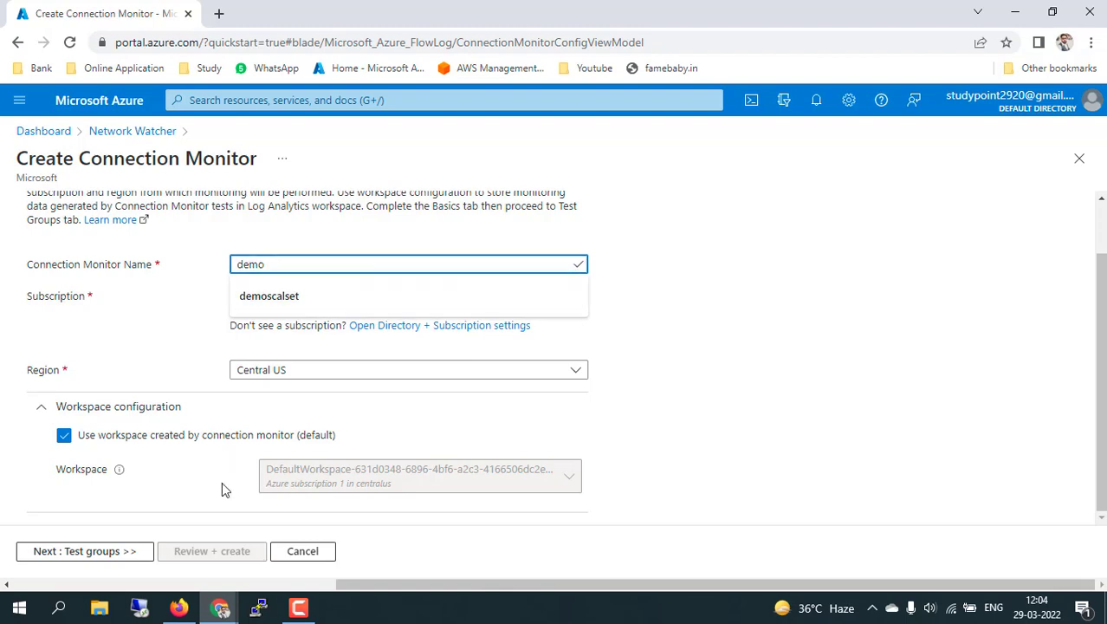
{"action": "left_click", "coordinate": [221, 482]}
{"action": "left_click", "coordinate": [95, 554]}
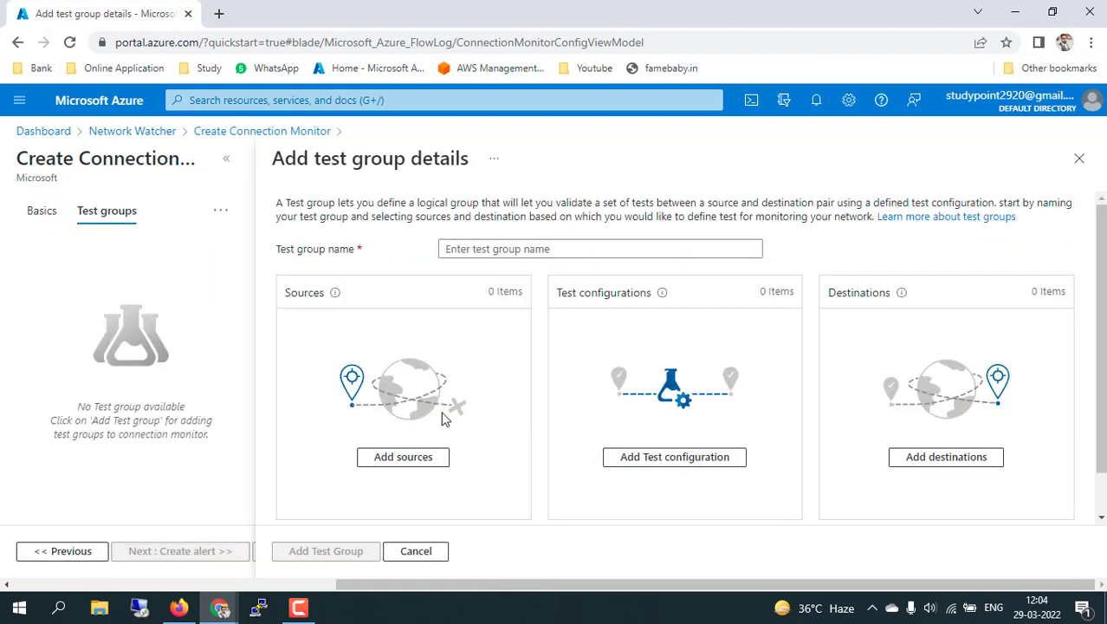
Add vm02 from the default subnet of rg01-vnet as the source of the test group.
{"action": "left_click", "coordinate": [392, 464]}
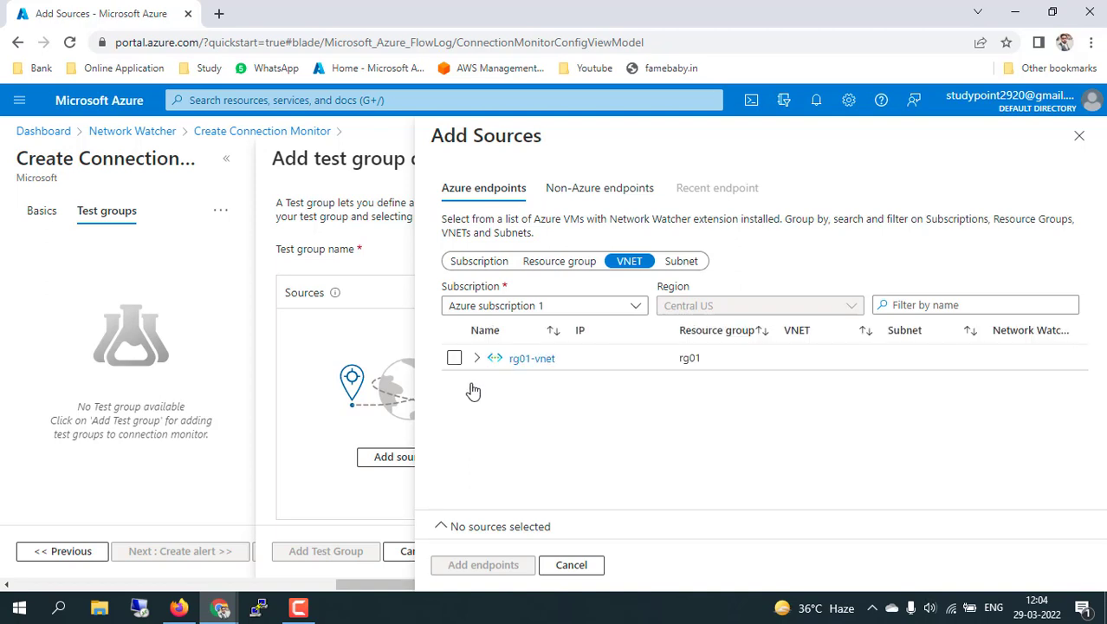
{"action": "left_click", "coordinate": [478, 359]}
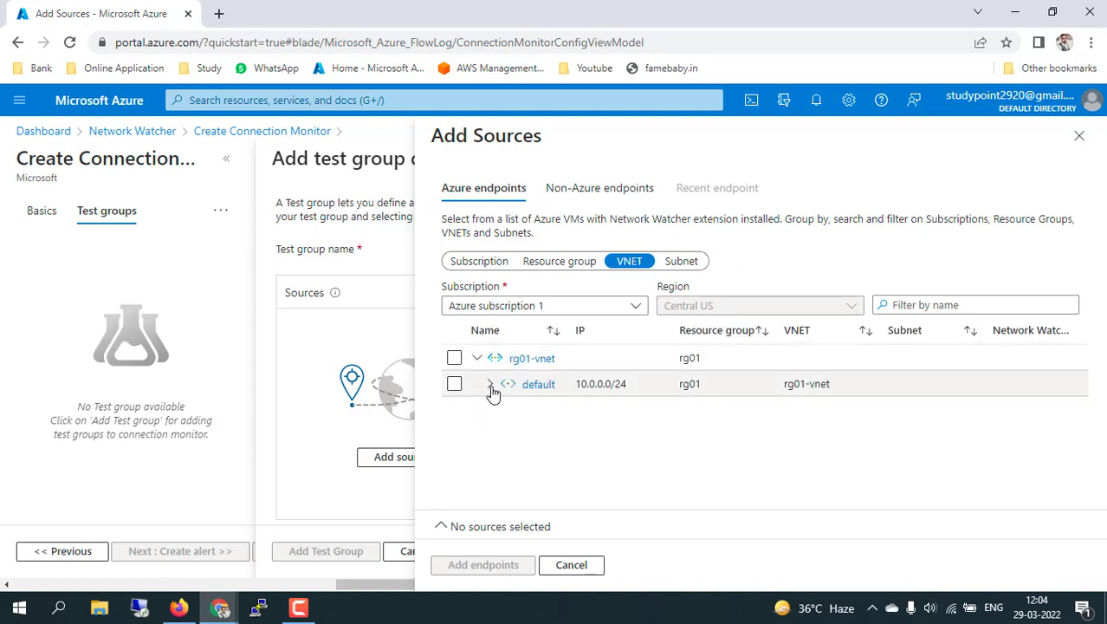
{"action": "left_click", "coordinate": [490, 387]}
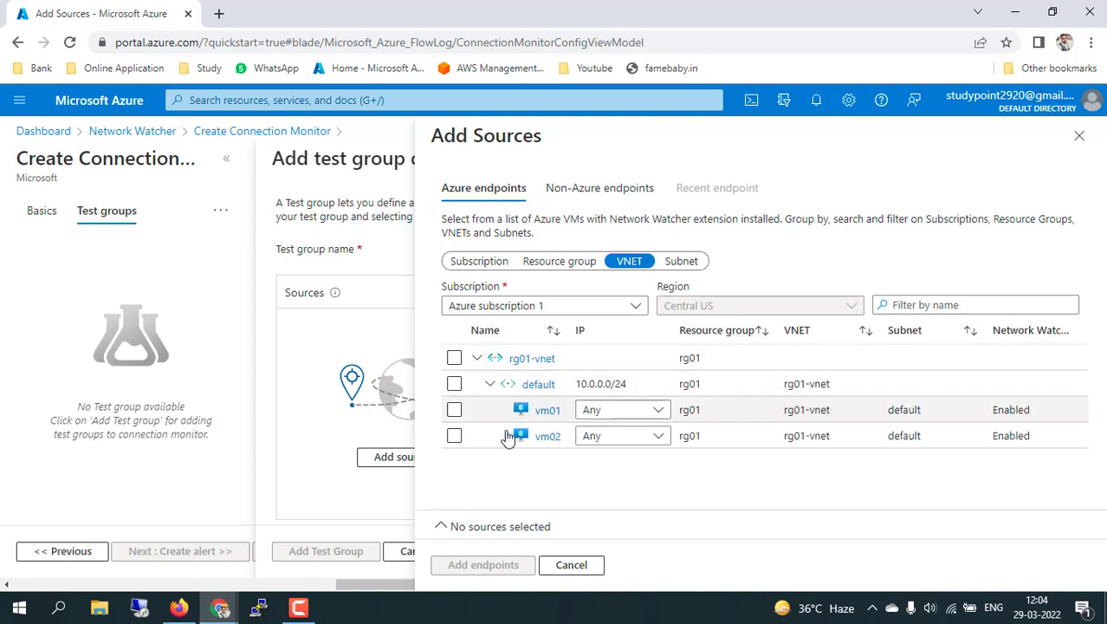
{"action": "left_click", "coordinate": [454, 436]}
{"action": "left_click", "coordinate": [485, 563]}
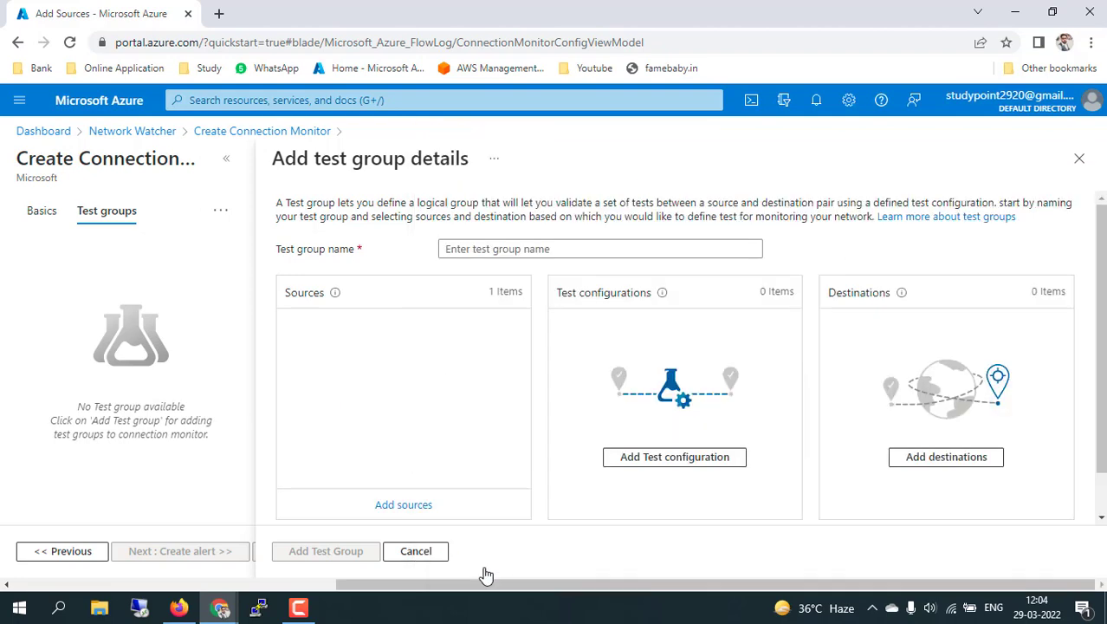
Add vm01 from the default subnet of rg01-vnet as the destination of the test group.
{"action": "left_click", "coordinate": [947, 455]}
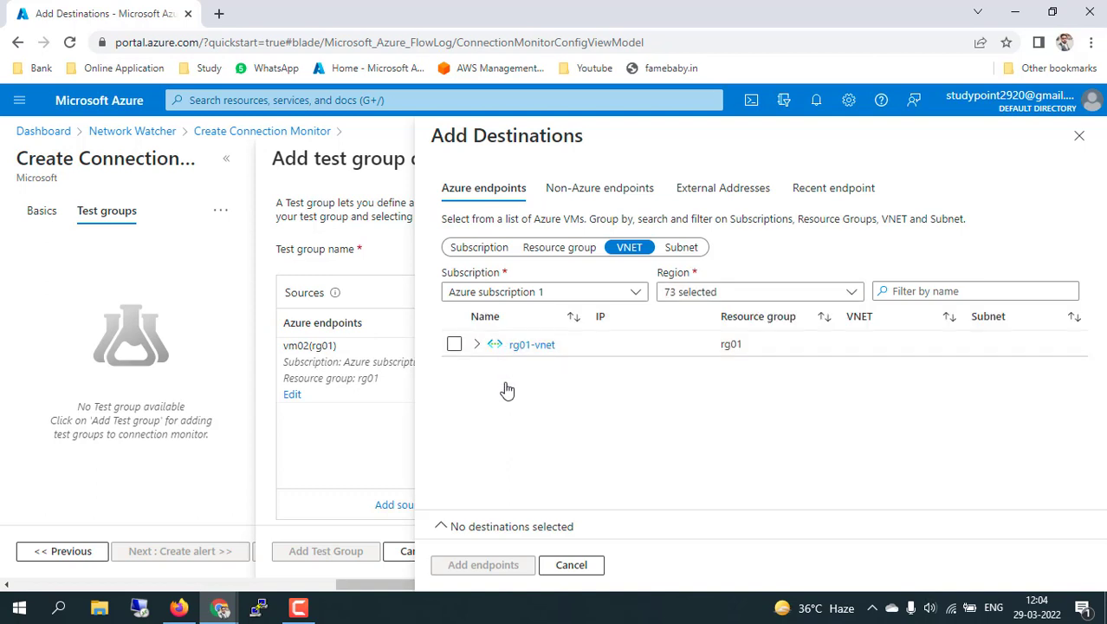
{"action": "left_click", "coordinate": [477, 345]}
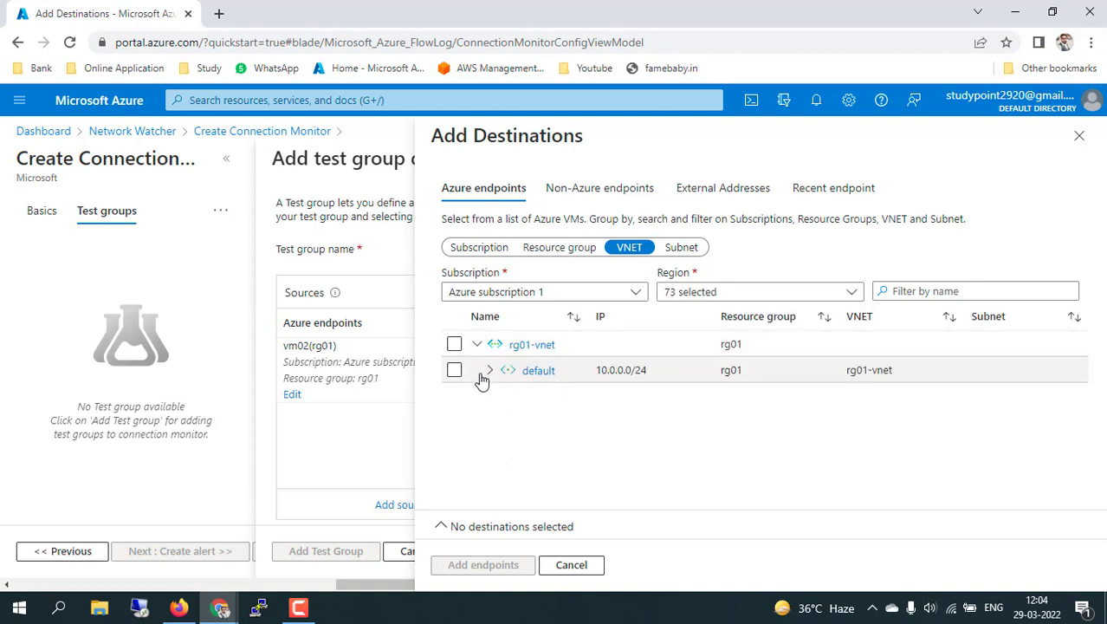
{"action": "left_click", "coordinate": [490, 370]}
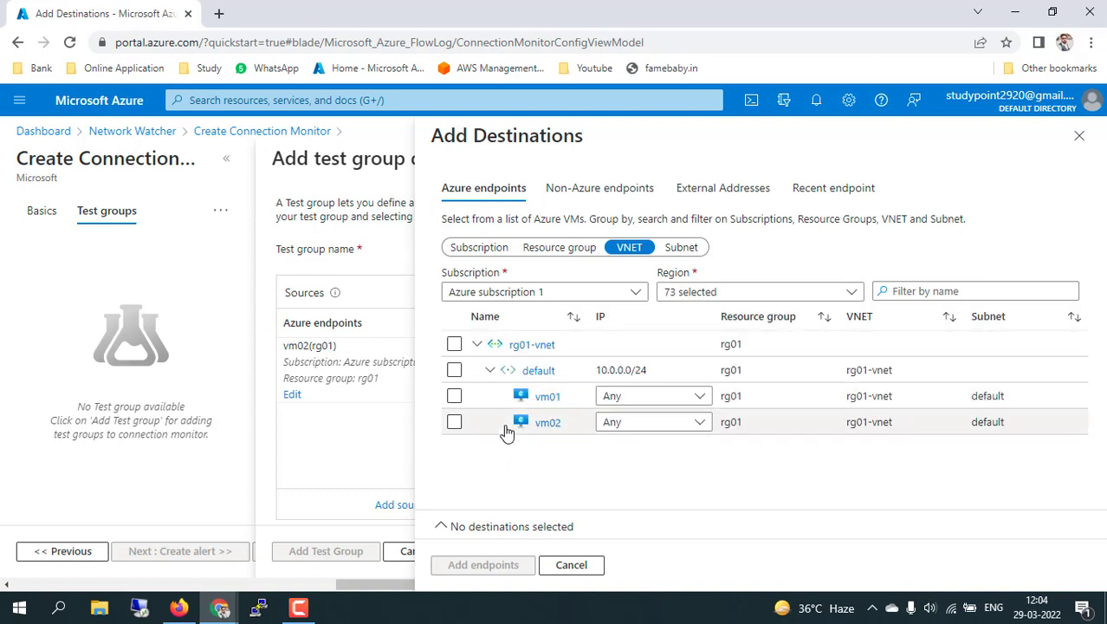
{"action": "left_click", "coordinate": [454, 396]}
{"action": "left_click", "coordinate": [492, 567]}
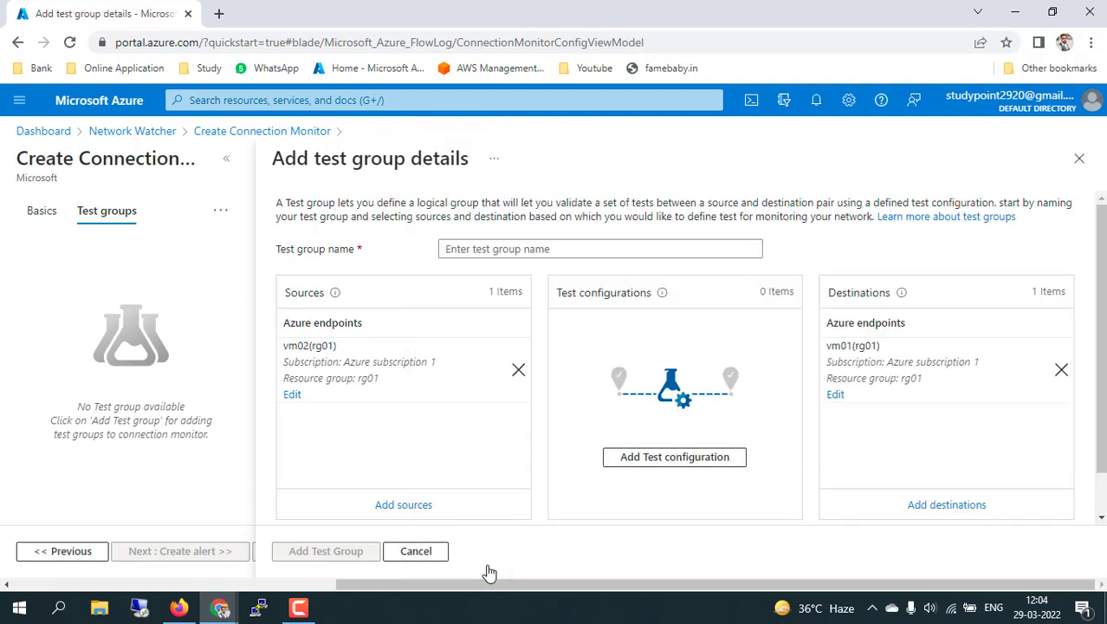
Add a test configuration named tt, keeping HTTP on port 80 with a test frequency of every 30 seconds.
{"action": "left_click", "coordinate": [670, 458]}
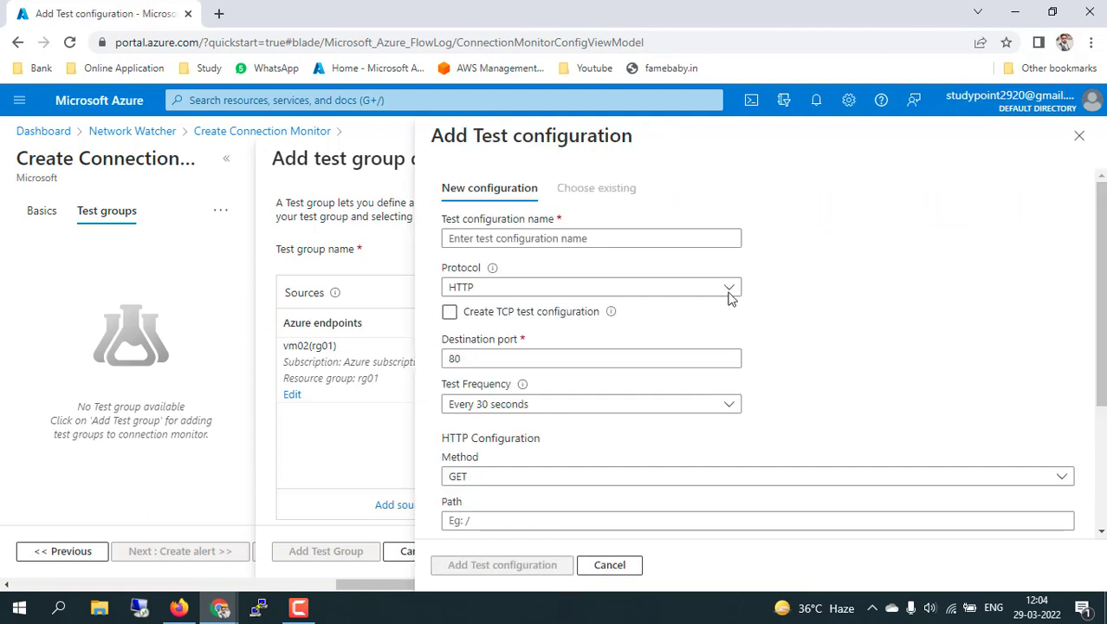
{"action": "left_click", "coordinate": [630, 234]}
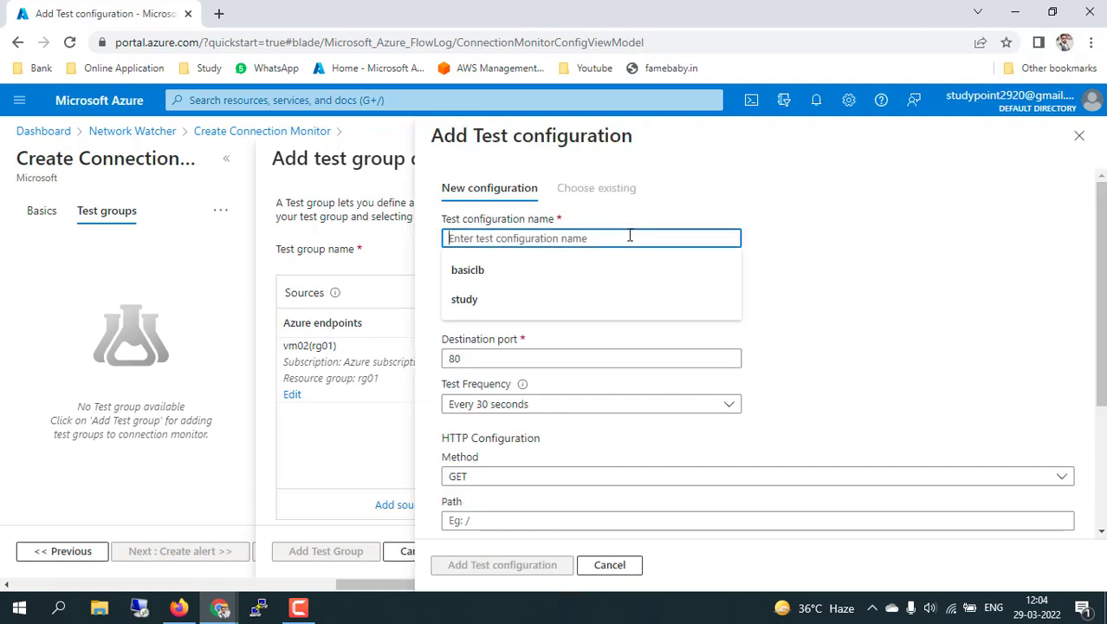
{"action": "type", "text": "tt"}
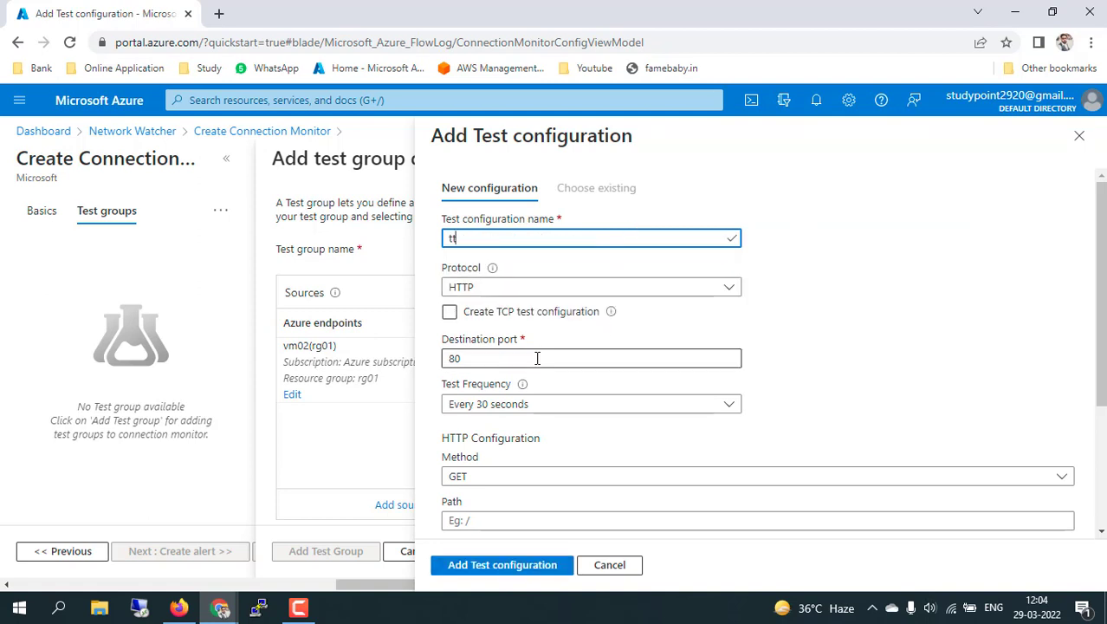
{"action": "scroll", "coordinate": [594, 470], "scroll_direction": "down", "scroll_amount": 3}
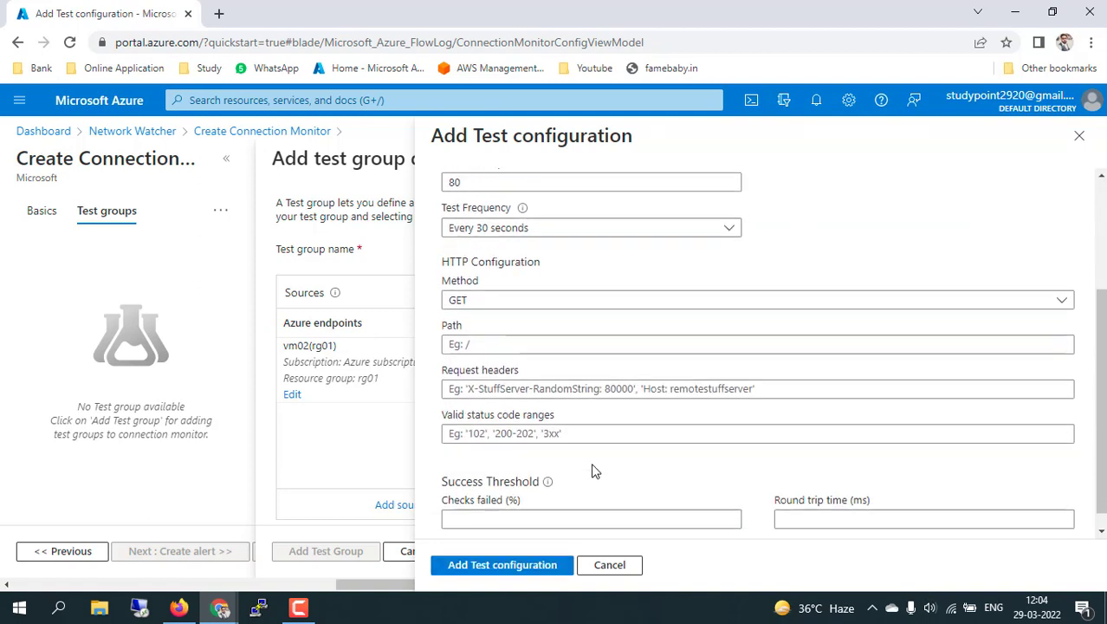
{"action": "left_click", "coordinate": [525, 571]}
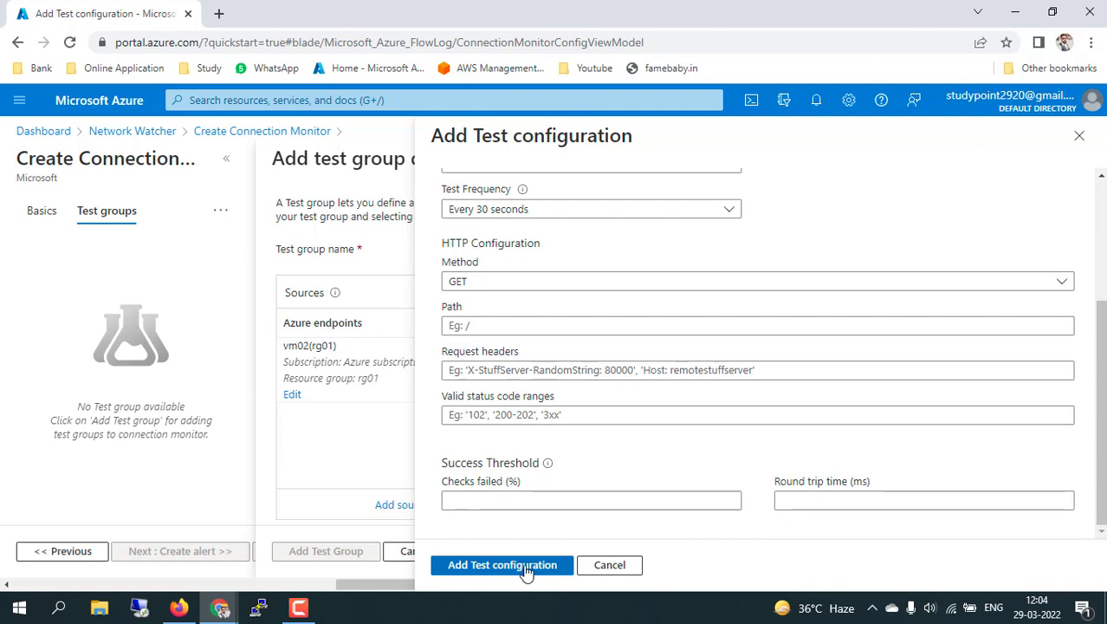
Name the test group testgroupmo and add it to the connection monitor.
{"action": "scroll", "coordinate": [621, 430], "scroll_direction": "down", "scroll_amount": 2}
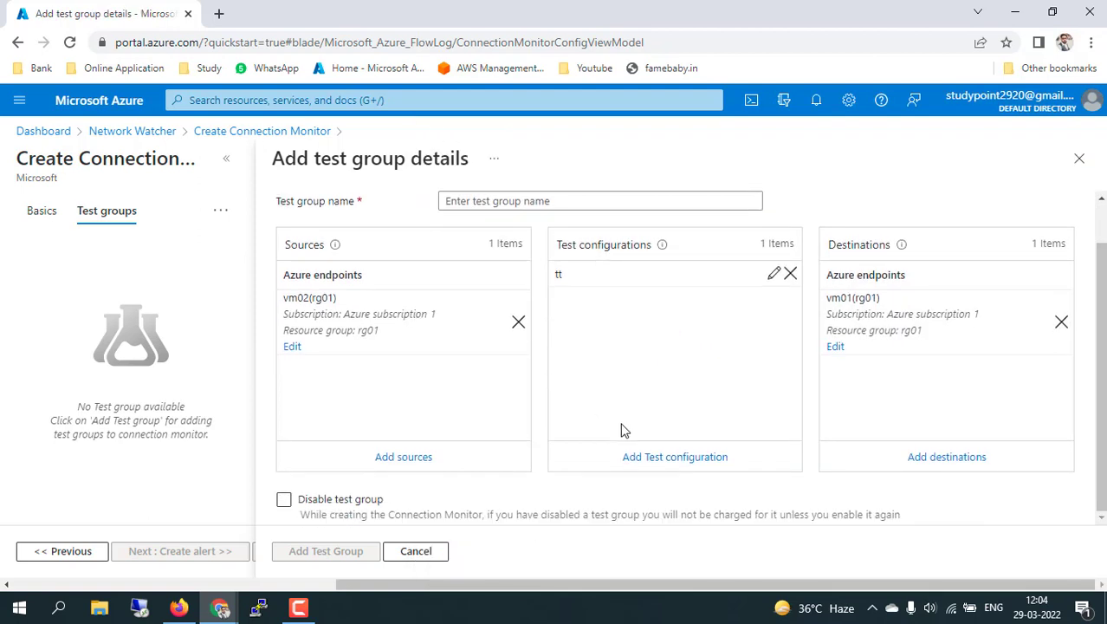
{"action": "scroll", "coordinate": [503, 483], "scroll_direction": "up", "scroll_amount": 2}
{"action": "left_click", "coordinate": [475, 249]}
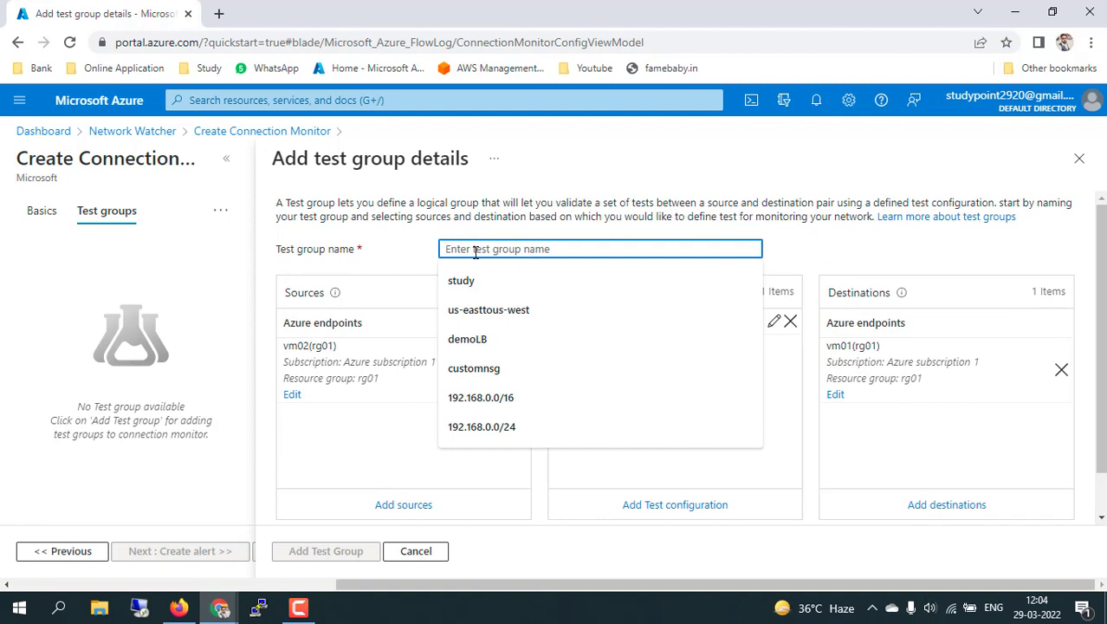
{"action": "type", "text": "testgroup"}
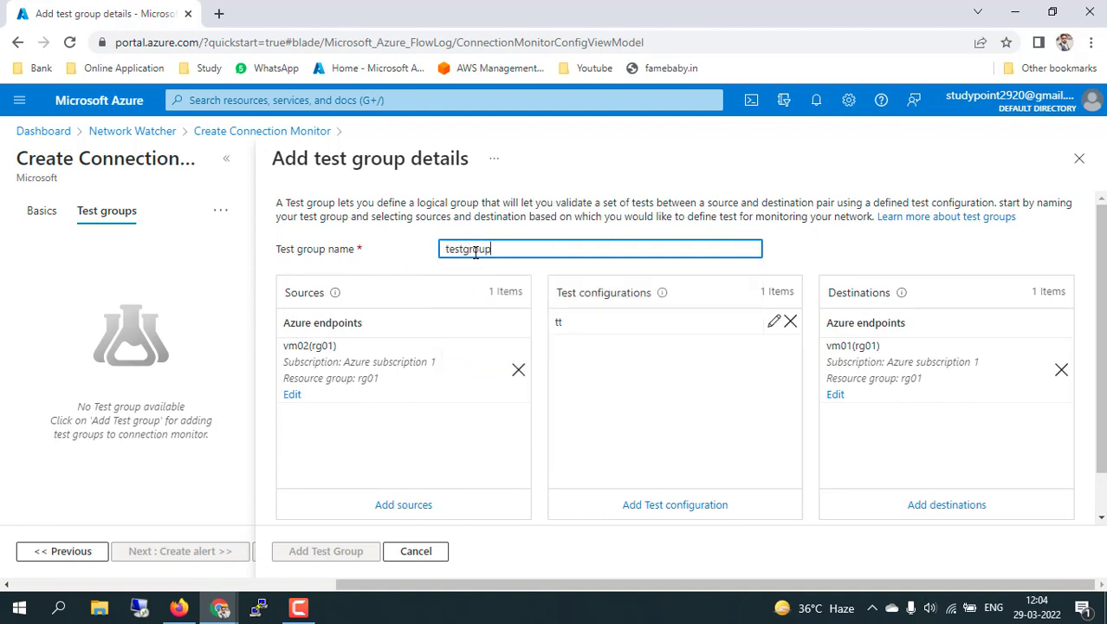
{"action": "type", "text": "mo"}
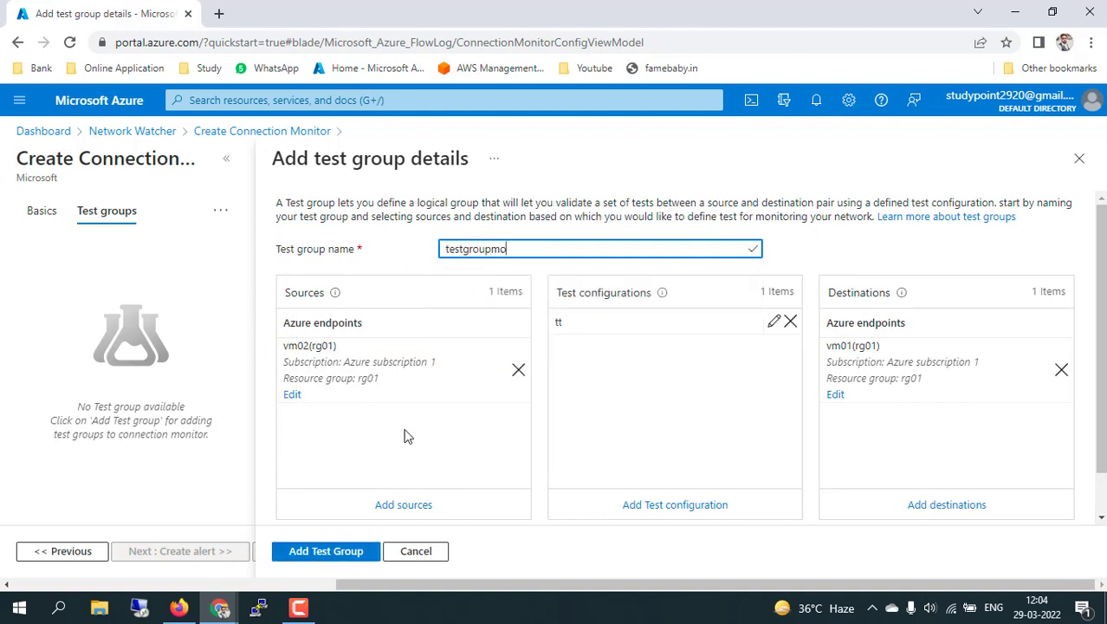
{"action": "left_click", "coordinate": [334, 551]}
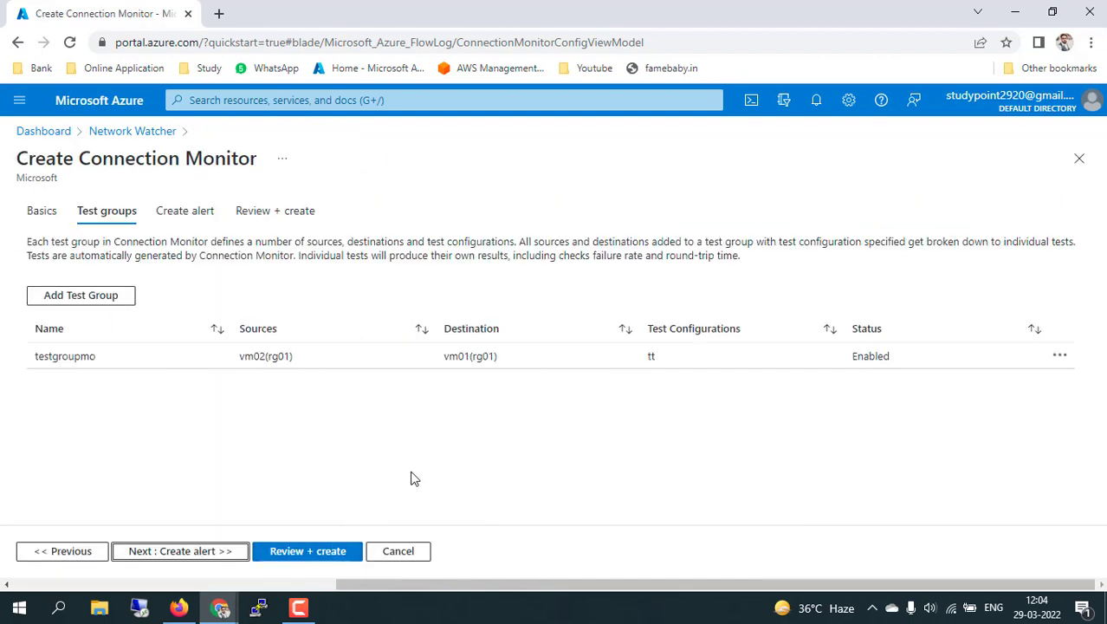
Review the settings of connection monitor demo and try to create it.
{"action": "left_click", "coordinate": [333, 551]}
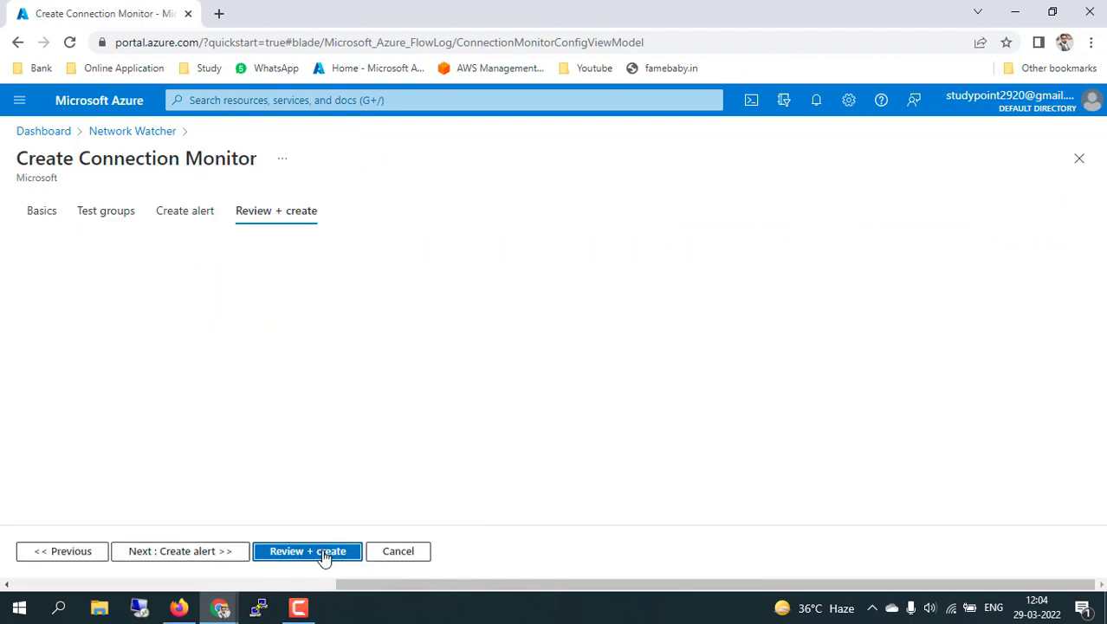
{"action": "left_click", "coordinate": [145, 552]}
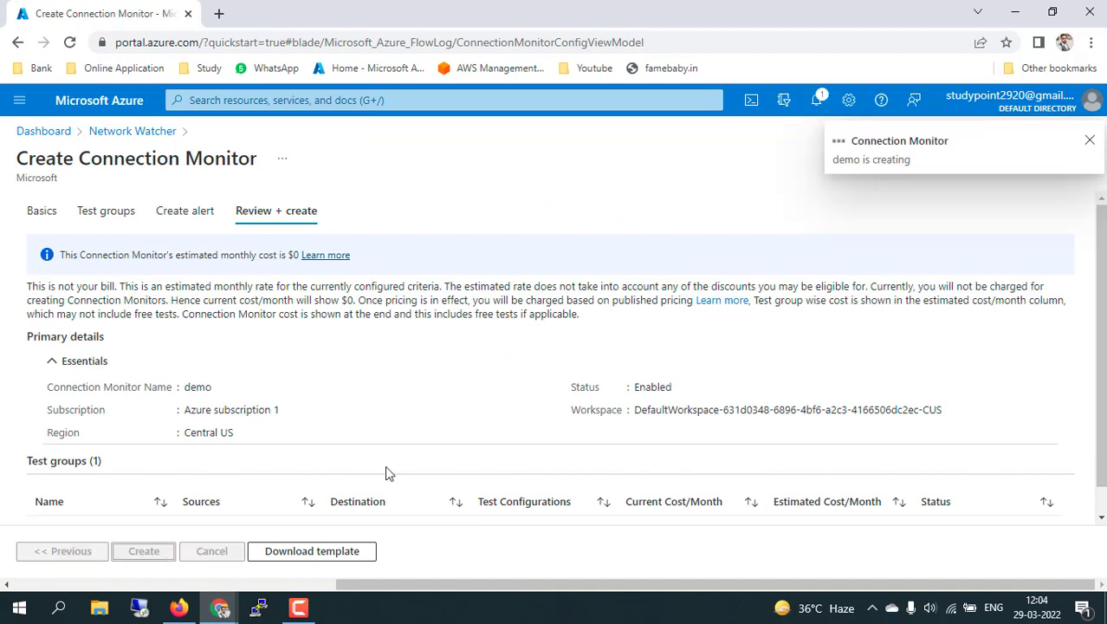
{"action": "scroll", "coordinate": [525, 483], "scroll_direction": "down", "scroll_amount": 1}
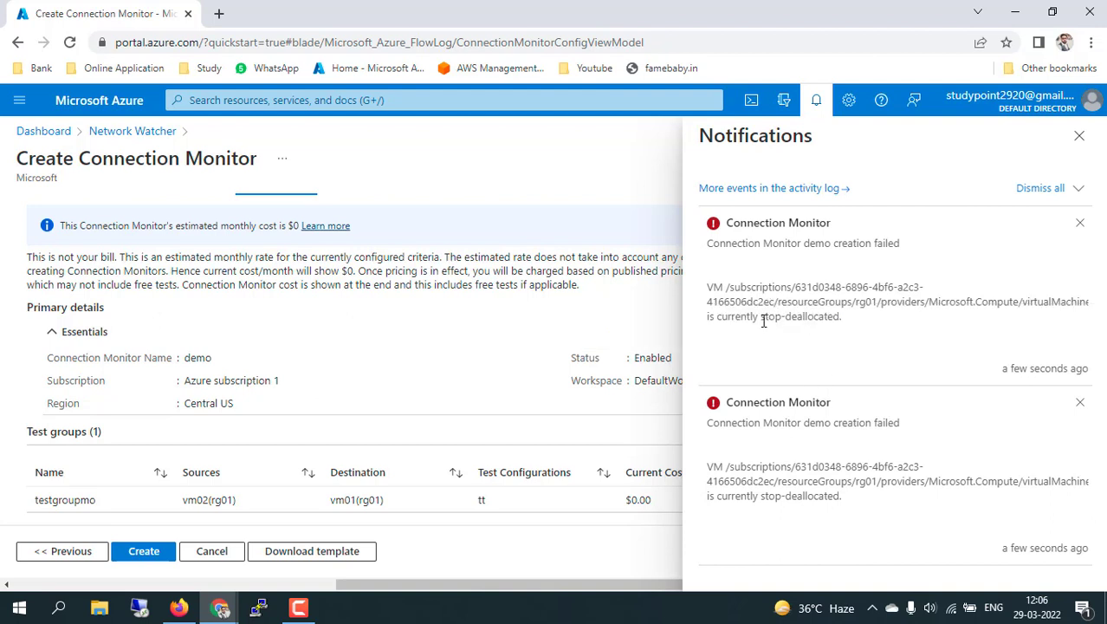
Examine the VM status message in the connection monitor notification, and cancel the creation of demo.
{"action": "left_click_drag", "start_coordinate": [714, 320], "coordinate": [847, 323]}
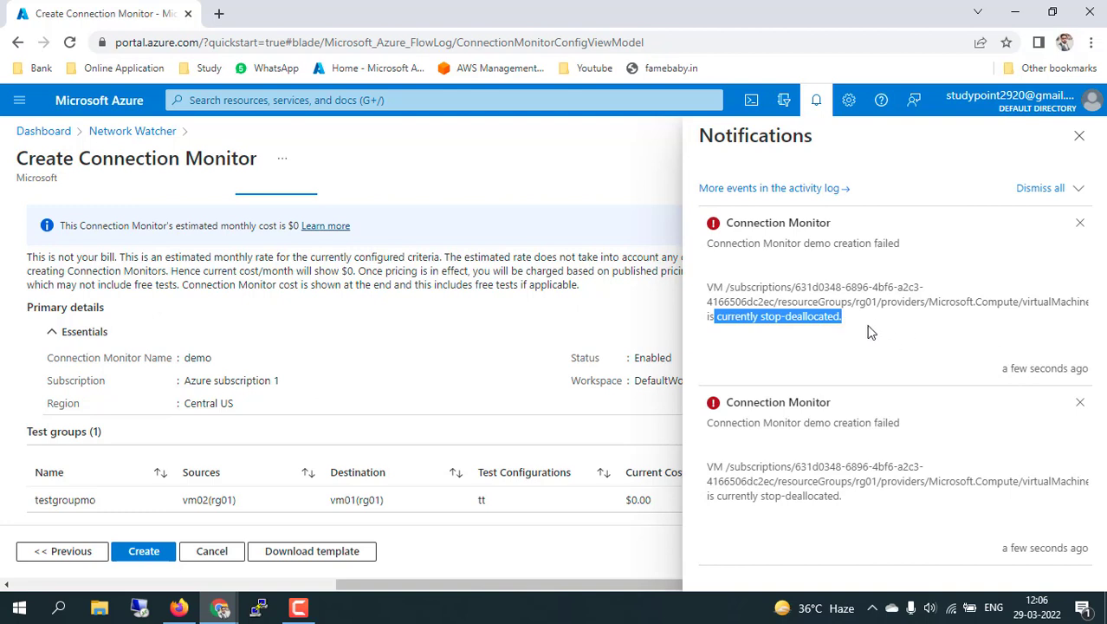
{"action": "left_click", "coordinate": [1077, 136]}
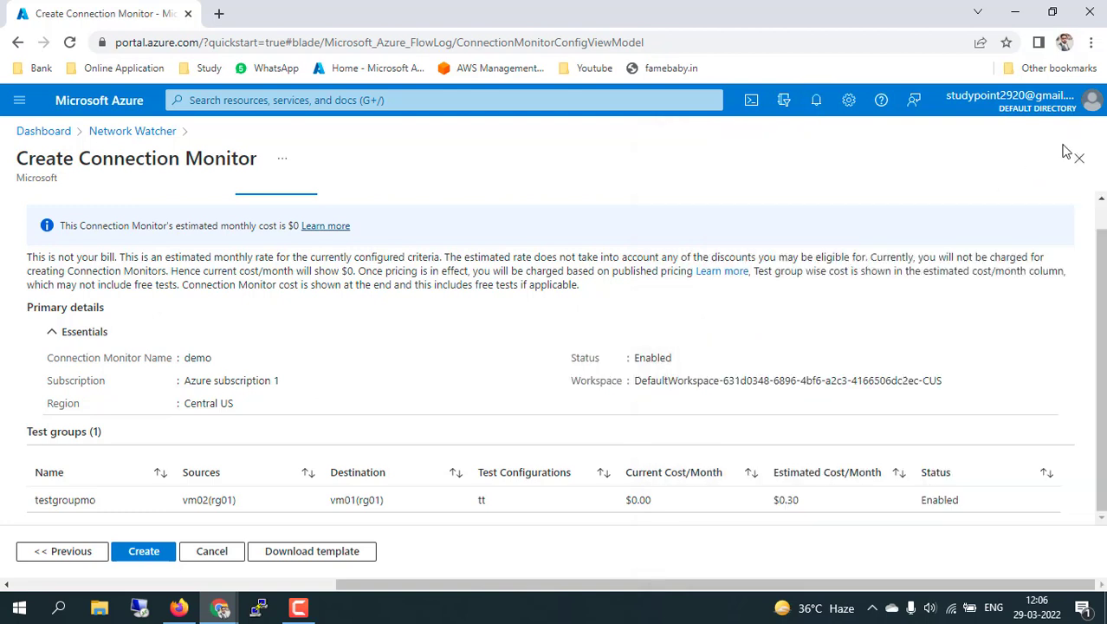
{"action": "left_click", "coordinate": [207, 555]}
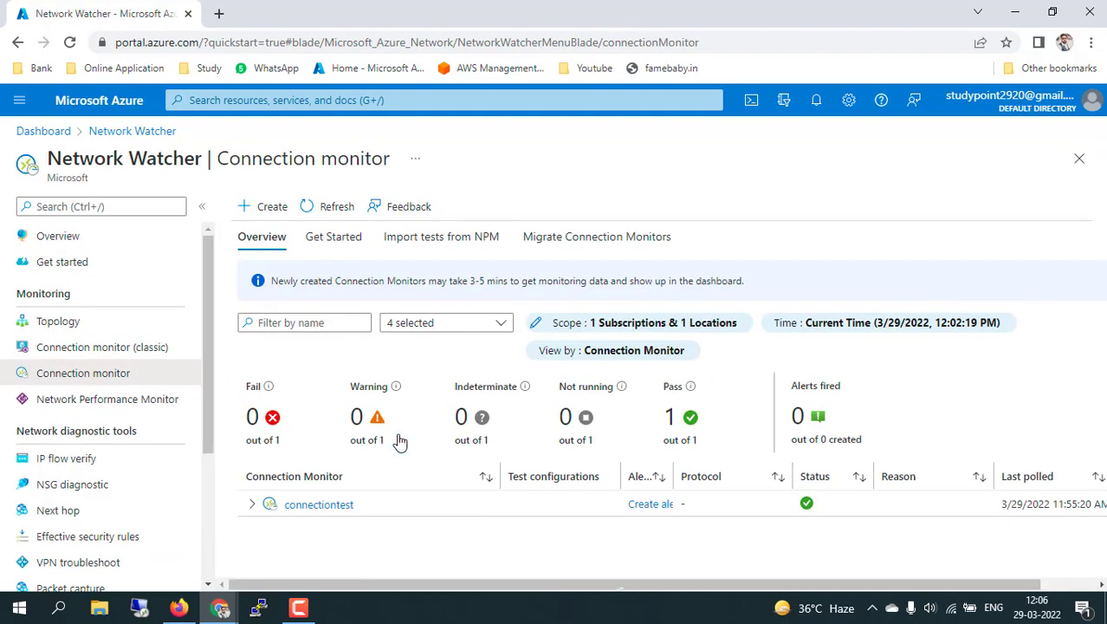
Reopen connectiontest in full width and examine its checks failed and round trip time charts.
{"action": "left_click", "coordinate": [307, 509]}
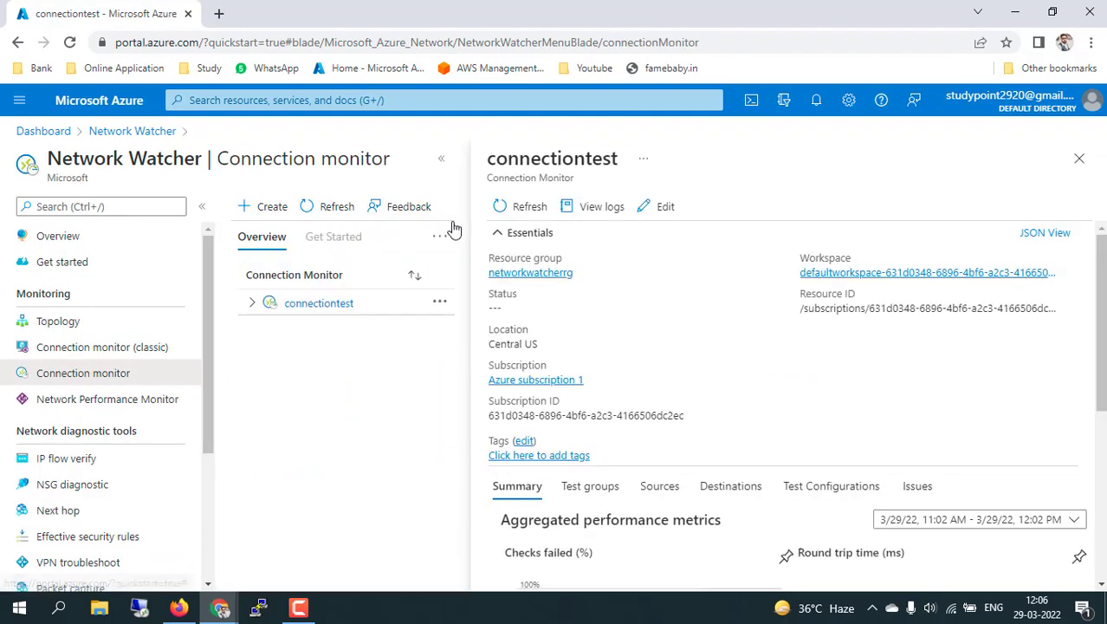
{"action": "left_click", "coordinate": [442, 159]}
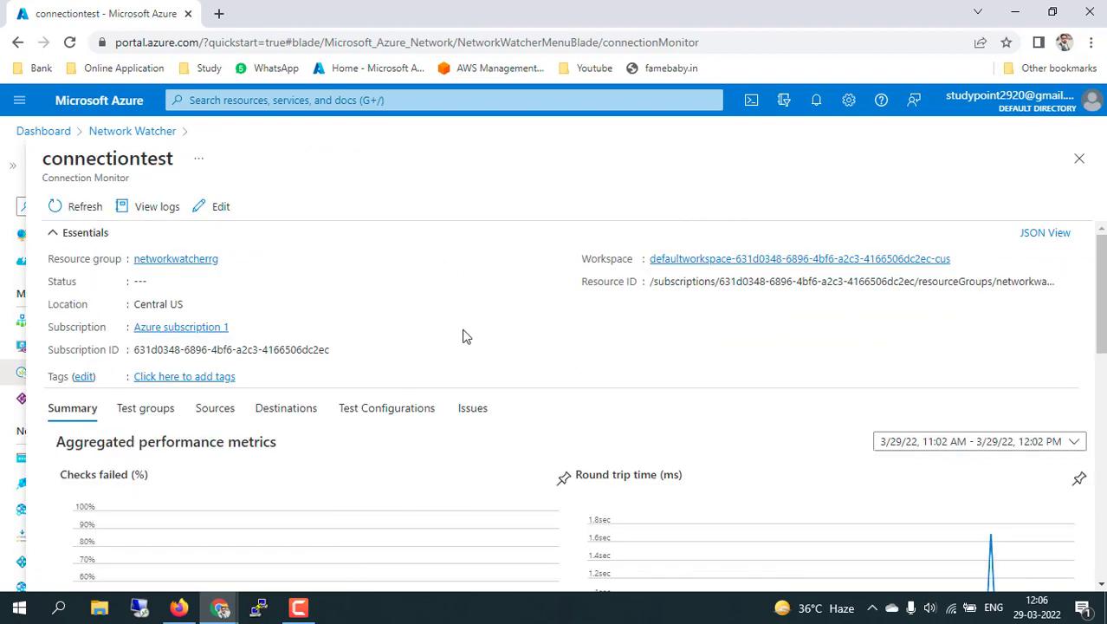
{"action": "scroll", "coordinate": [485, 440], "scroll_direction": "down", "scroll_amount": 3}
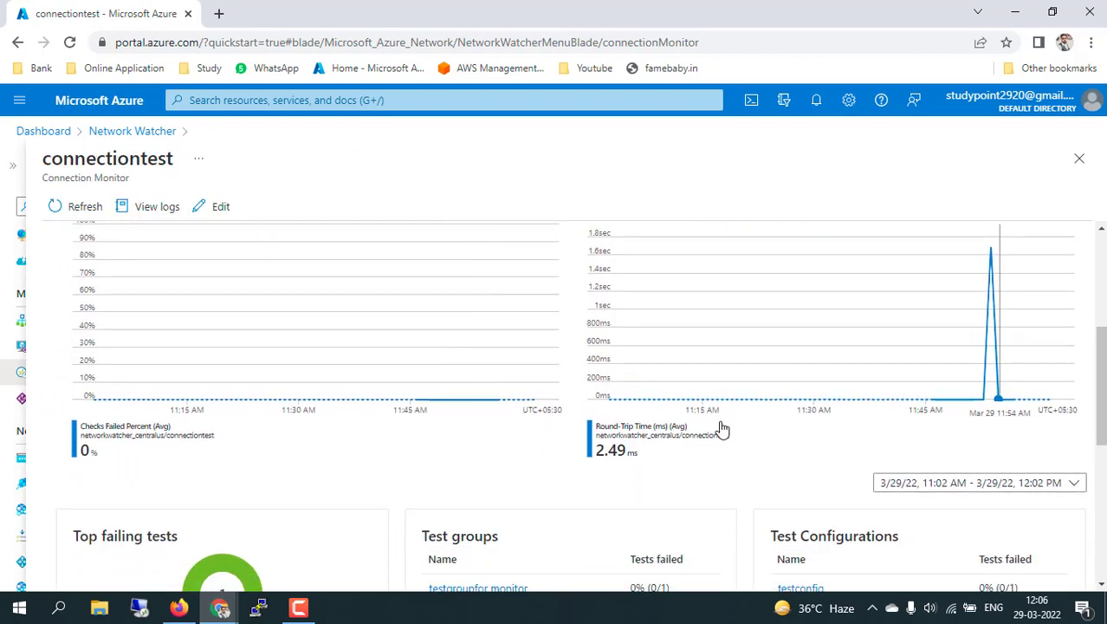
{"action": "scroll", "coordinate": [773, 465], "scroll_direction": "up", "scroll_amount": 3}
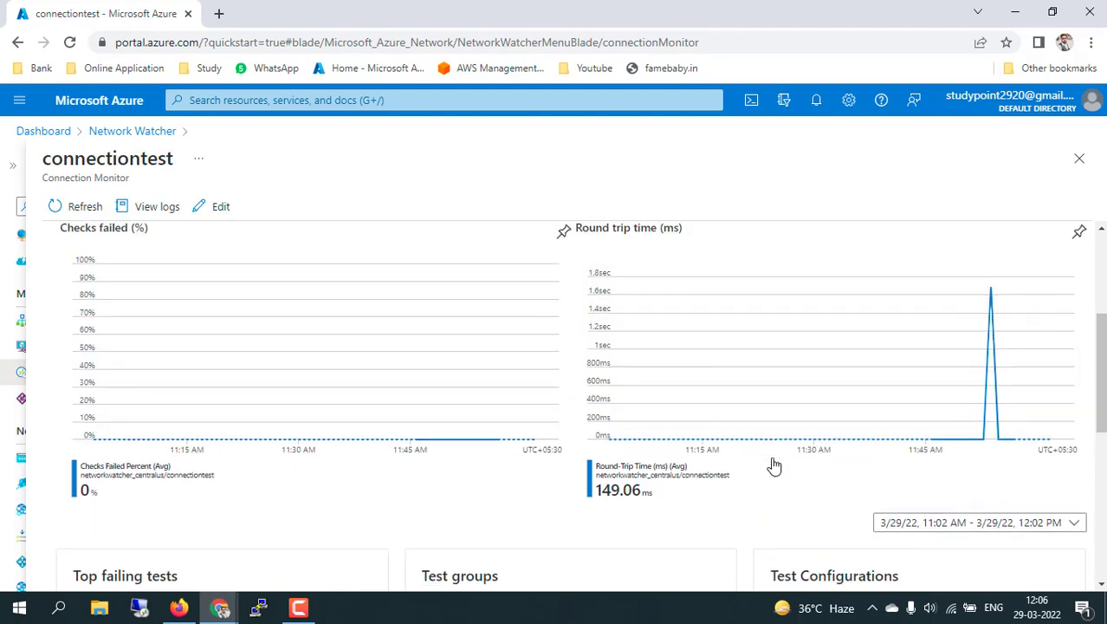
{"action": "scroll", "coordinate": [364, 529], "scroll_direction": "down", "scroll_amount": 1}
{"action": "scroll", "coordinate": [364, 528], "scroll_direction": "down", "scroll_amount": 3}
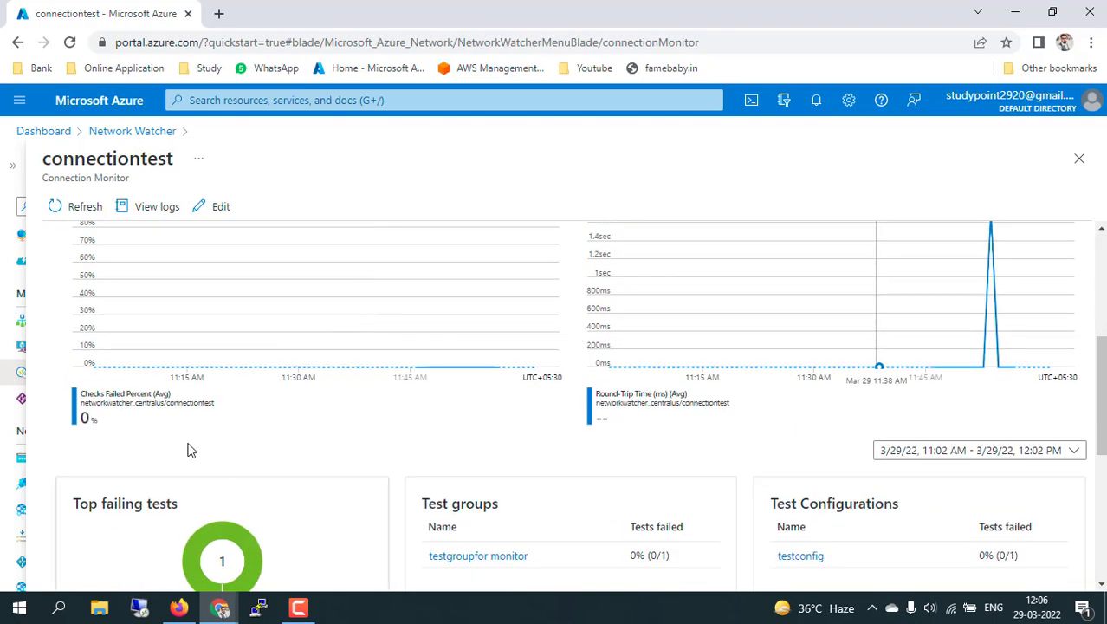
Open the round trip time chart of connectiontest in Metrics, examine its timeline, and return to the monitor summary.
{"action": "left_click", "coordinate": [692, 354]}
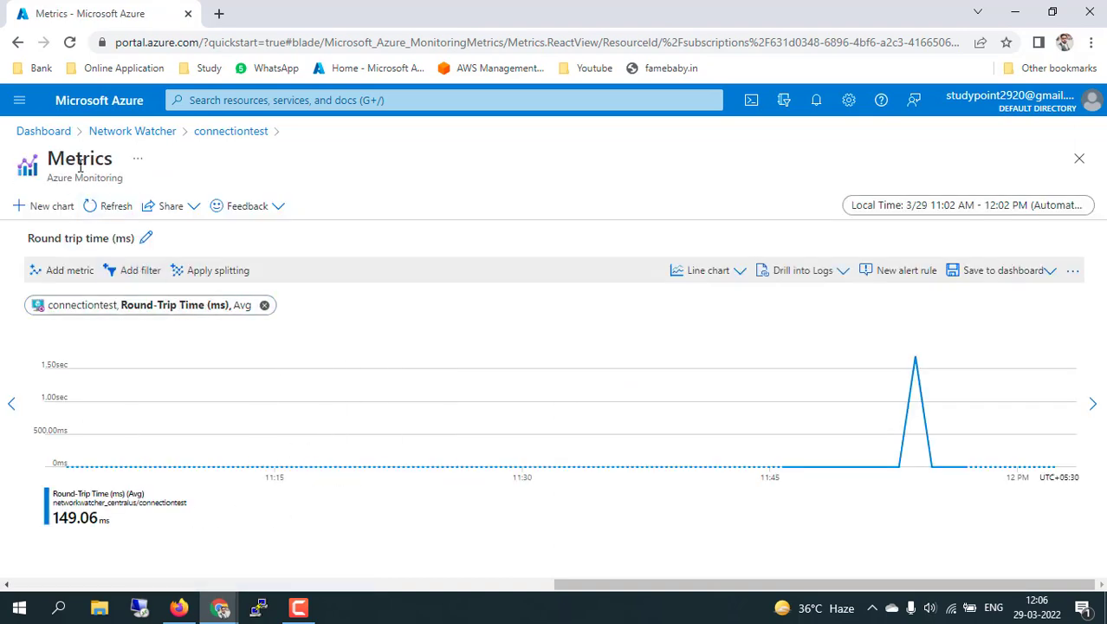
{"action": "left_click_drag", "start_coordinate": [64, 157], "coordinate": [106, 159]}
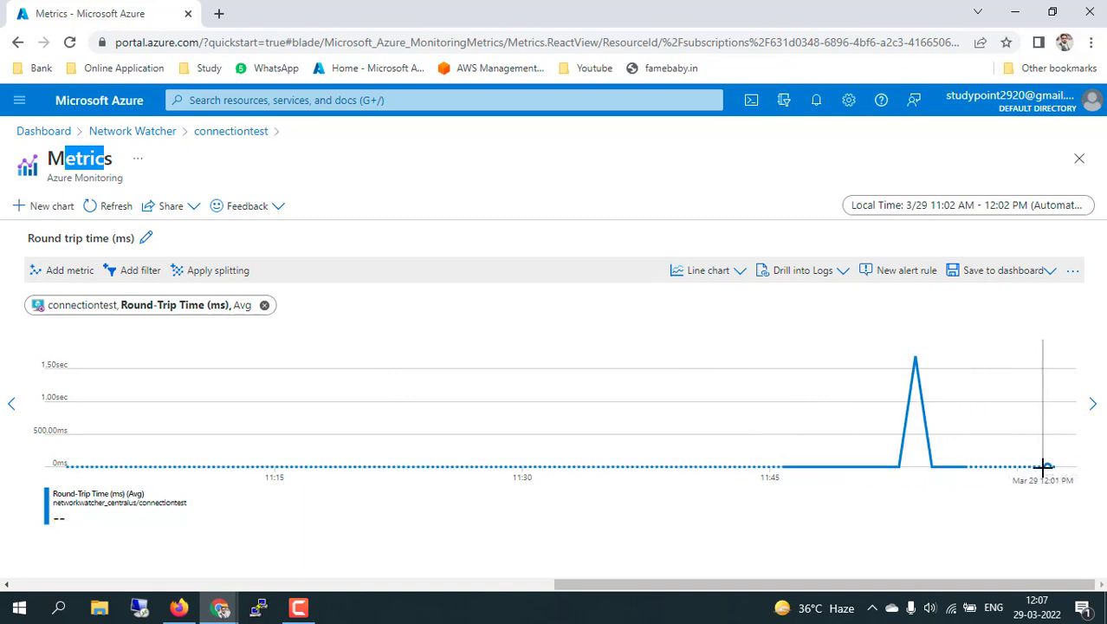
{"action": "left_click", "coordinate": [1079, 161]}
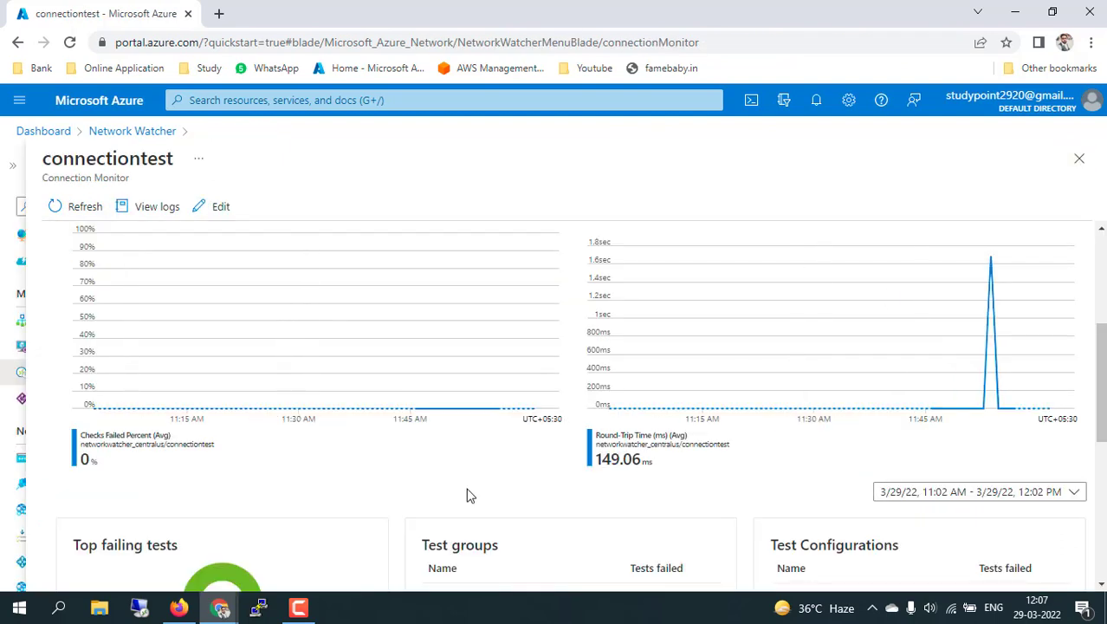
Review the test results, sources and destinations in the connectiontest summary, and return to the aggregated performance metrics.
{"action": "scroll", "coordinate": [469, 495], "scroll_direction": "down", "scroll_amount": 1}
{"action": "scroll", "coordinate": [468, 494], "scroll_direction": "down", "scroll_amount": 5}
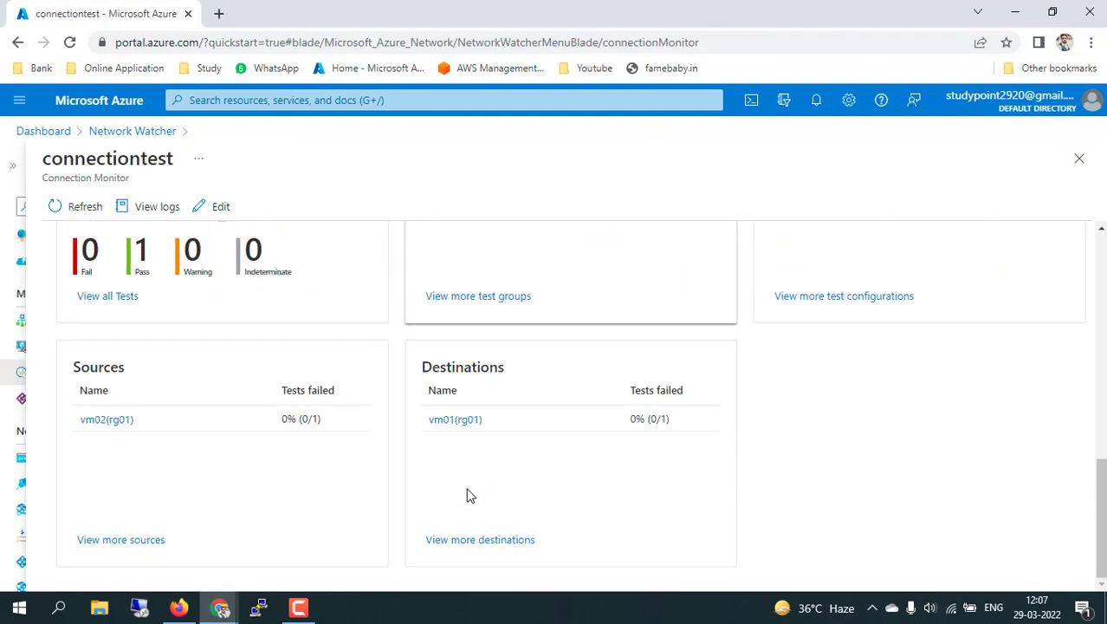
{"action": "scroll", "coordinate": [468, 494], "scroll_direction": "up", "scroll_amount": 10}
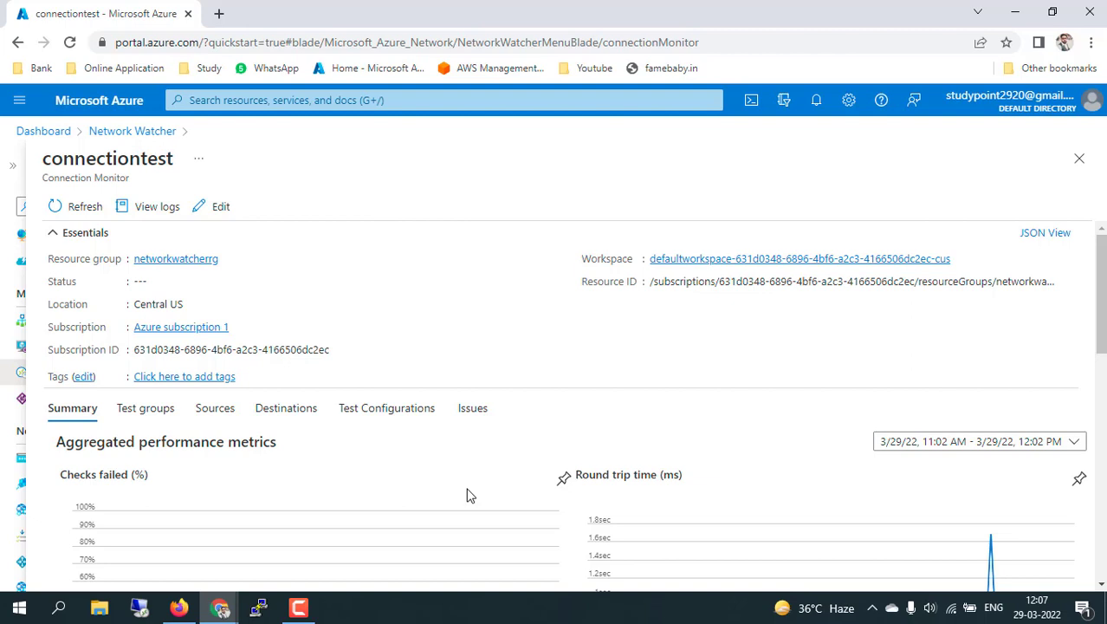
{"action": "scroll", "coordinate": [809, 498], "scroll_direction": "down", "scroll_amount": 2}
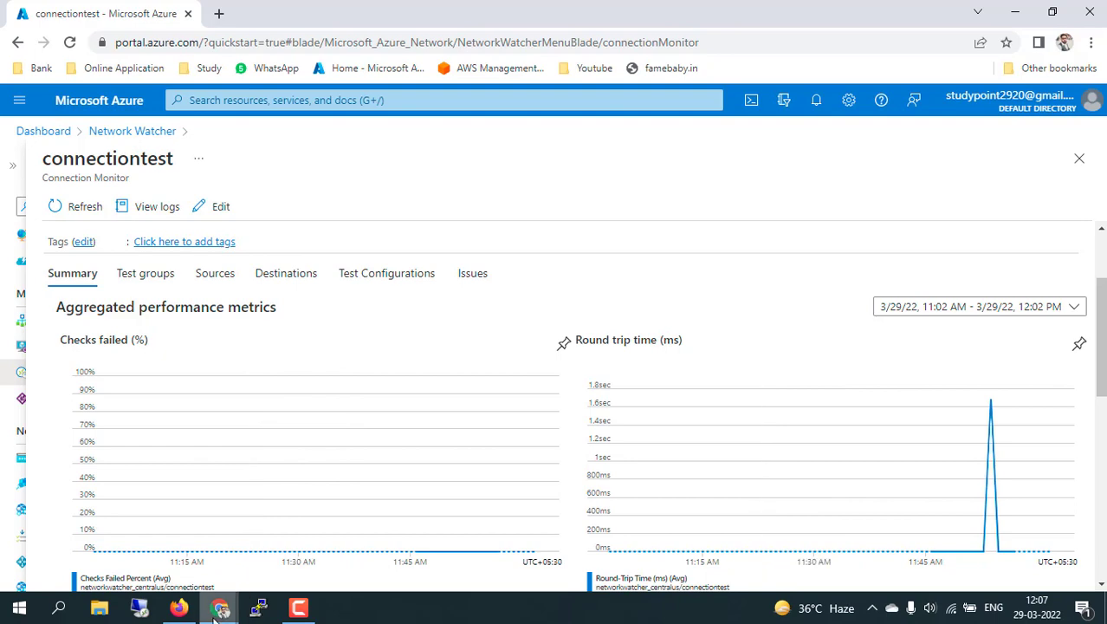
Switch to the other browser window and start the stopped virtual machine vm02.
{"action": "mouse_move", "coordinate": [219, 606]}
{"action": "left_click", "coordinate": [152, 543]}
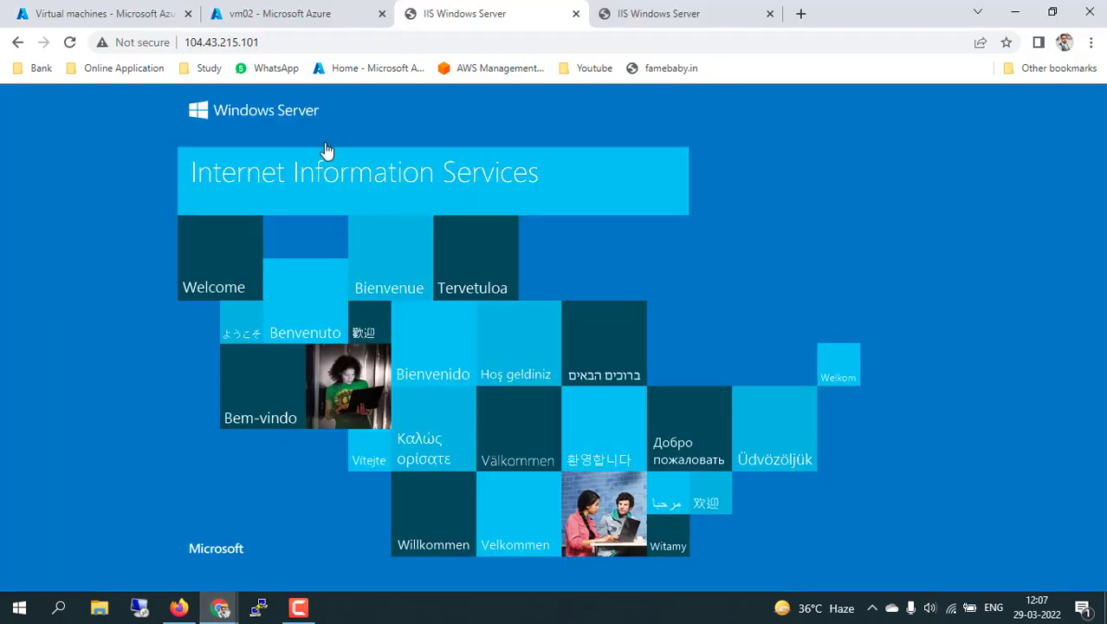
{"action": "left_click", "coordinate": [268, 8]}
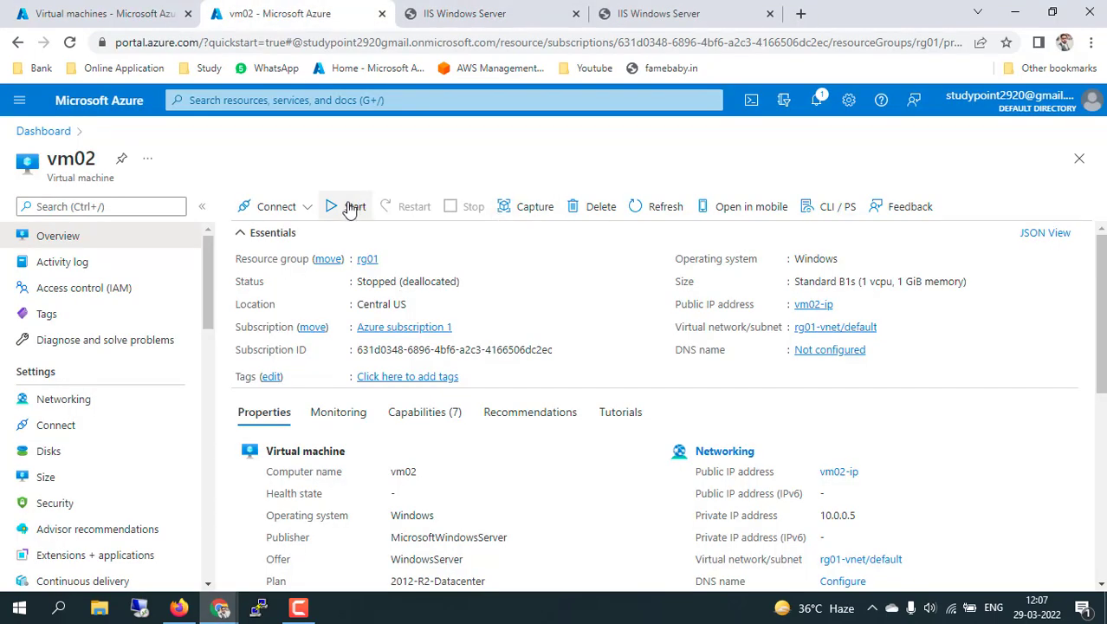
{"action": "left_click", "coordinate": [351, 208]}
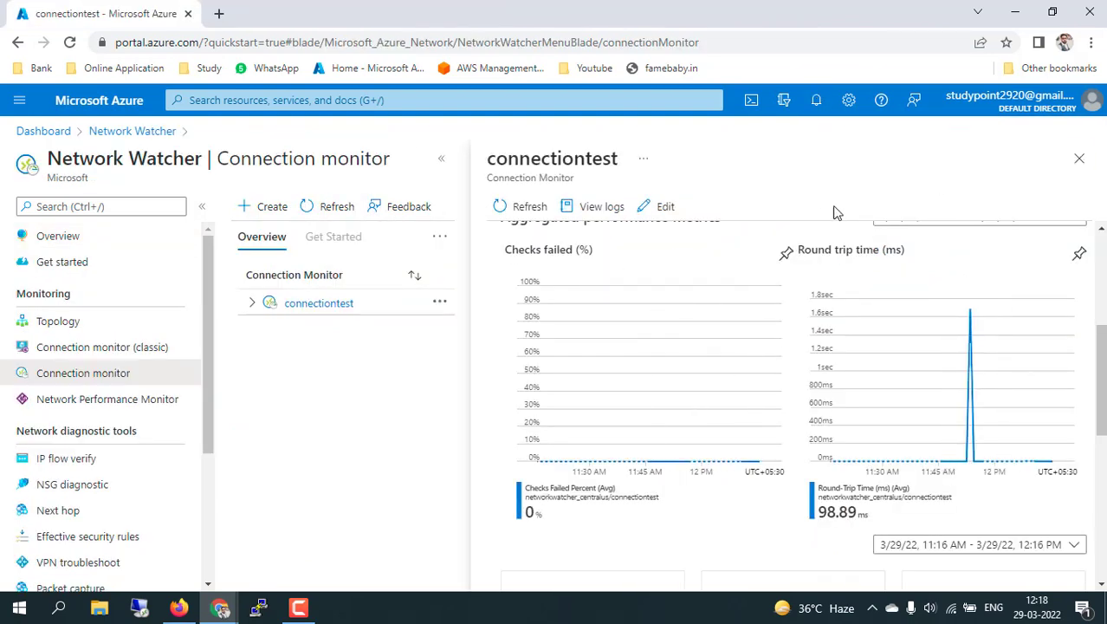
Close the connectiontest details, check the monitor status counts in the overview, and reopen connectiontest in full width.
{"action": "left_click", "coordinate": [1082, 163]}
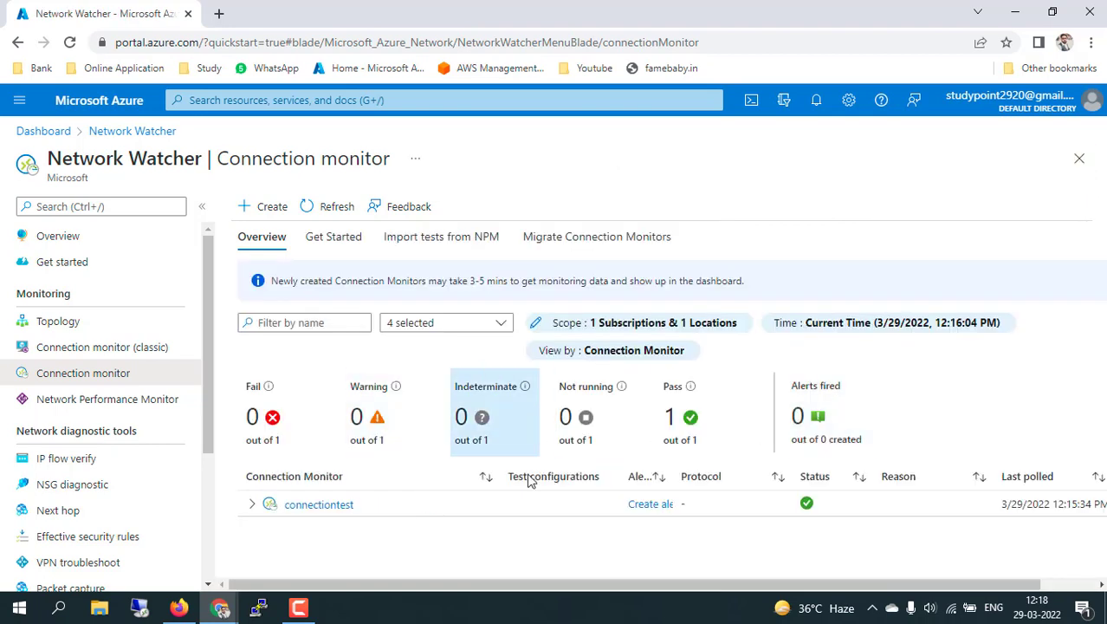
{"action": "scroll", "coordinate": [535, 491], "scroll_direction": "down", "scroll_amount": 2}
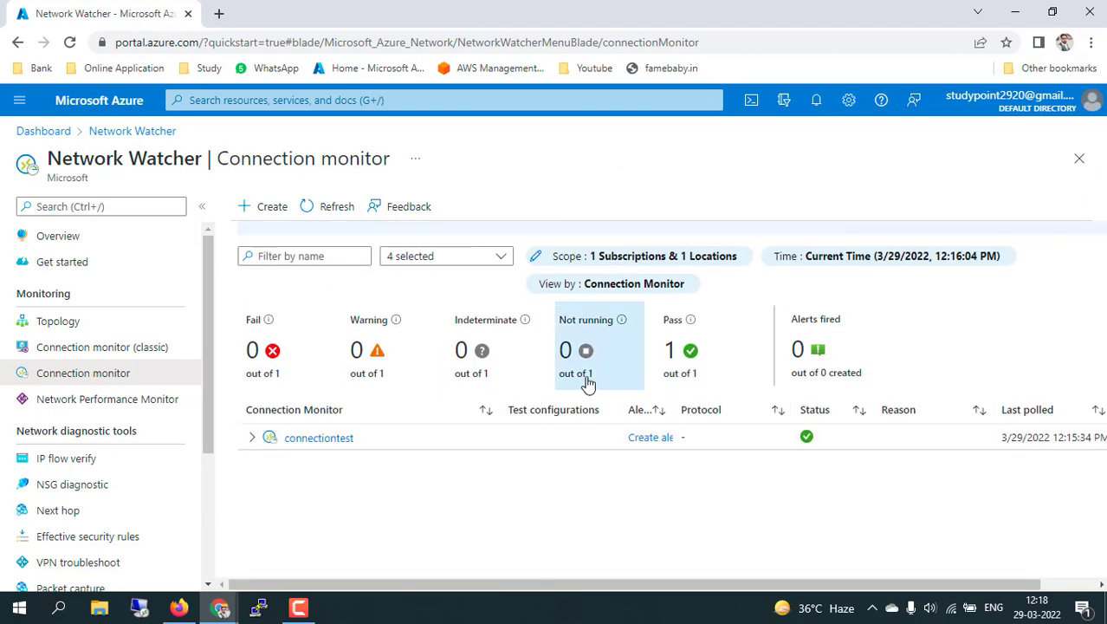
{"action": "left_click", "coordinate": [327, 437]}
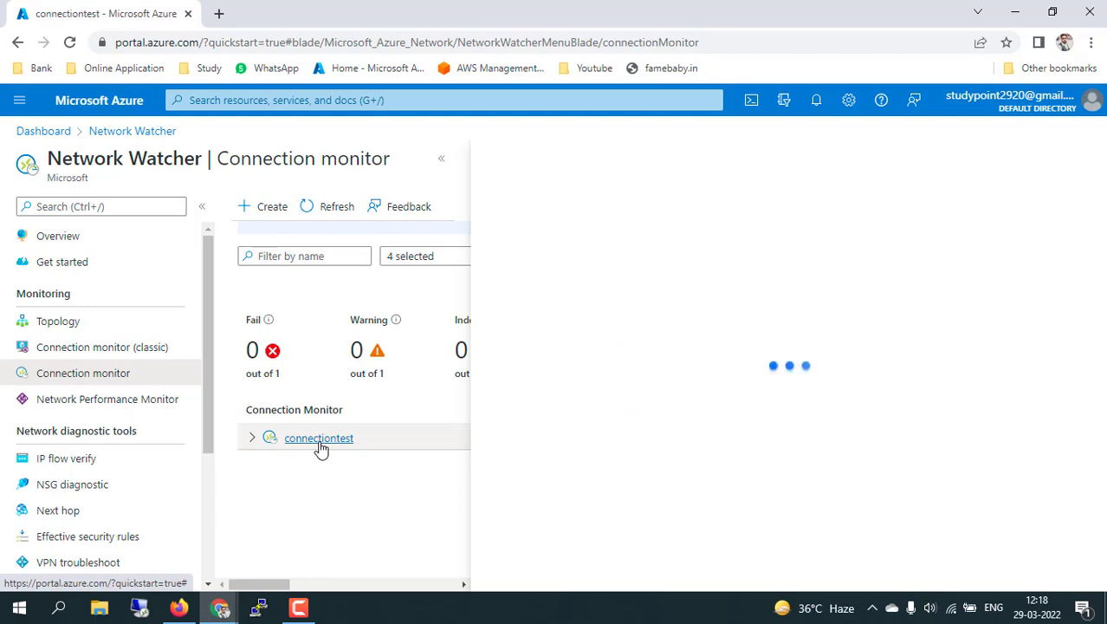
{"action": "left_click", "coordinate": [443, 164]}
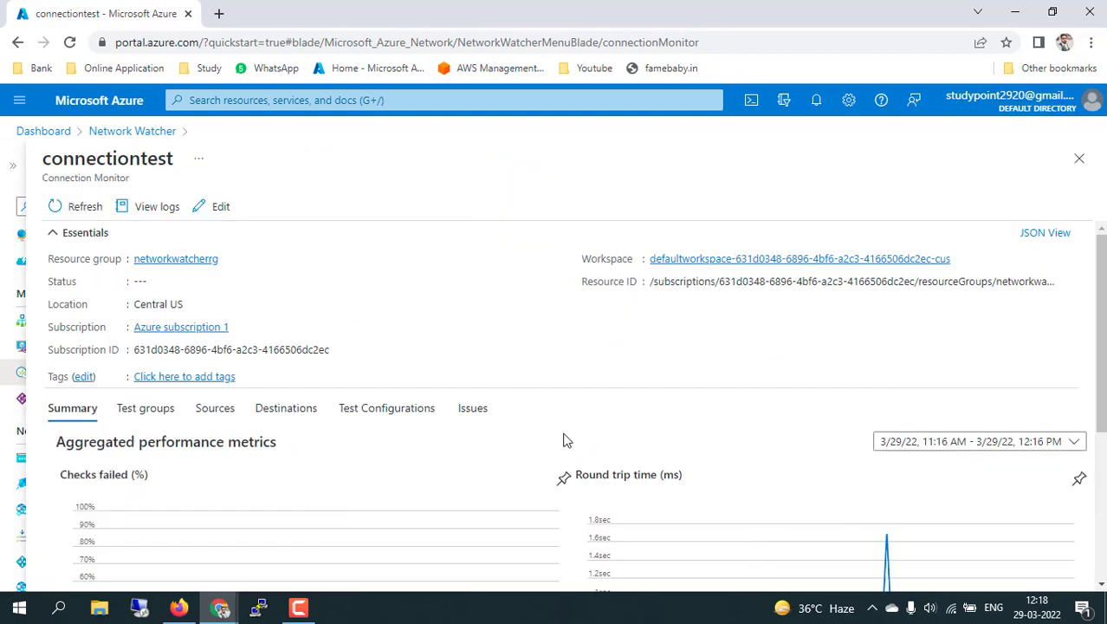
Examine the checks failed and round trip time charts of connectiontest, and its test results, sources and destinations.
{"action": "scroll", "coordinate": [565, 442], "scroll_direction": "down", "scroll_amount": 2}
{"action": "scroll", "coordinate": [564, 442], "scroll_direction": "down", "scroll_amount": 4}
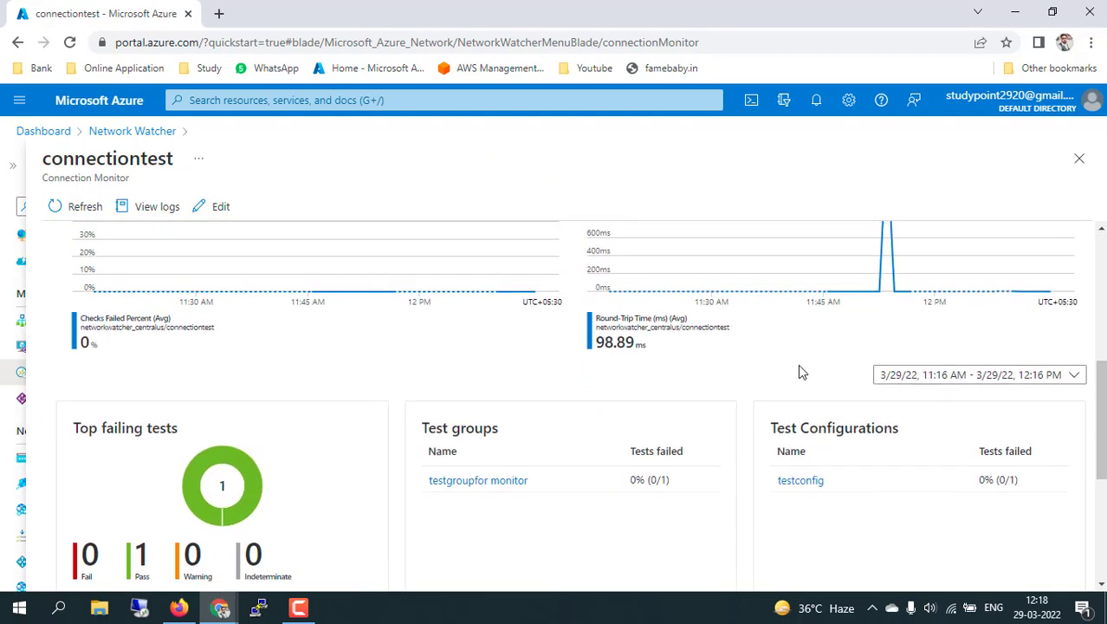
{"action": "scroll", "coordinate": [829, 355], "scroll_direction": "up", "scroll_amount": 2}
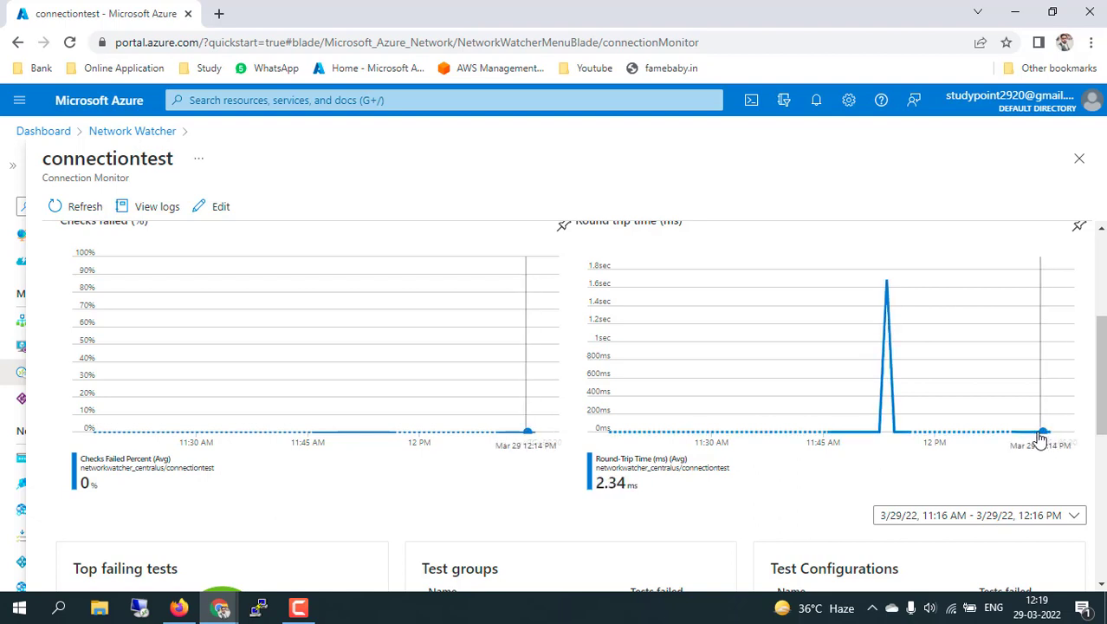
{"action": "scroll", "coordinate": [691, 473], "scroll_direction": "down", "scroll_amount": 1}
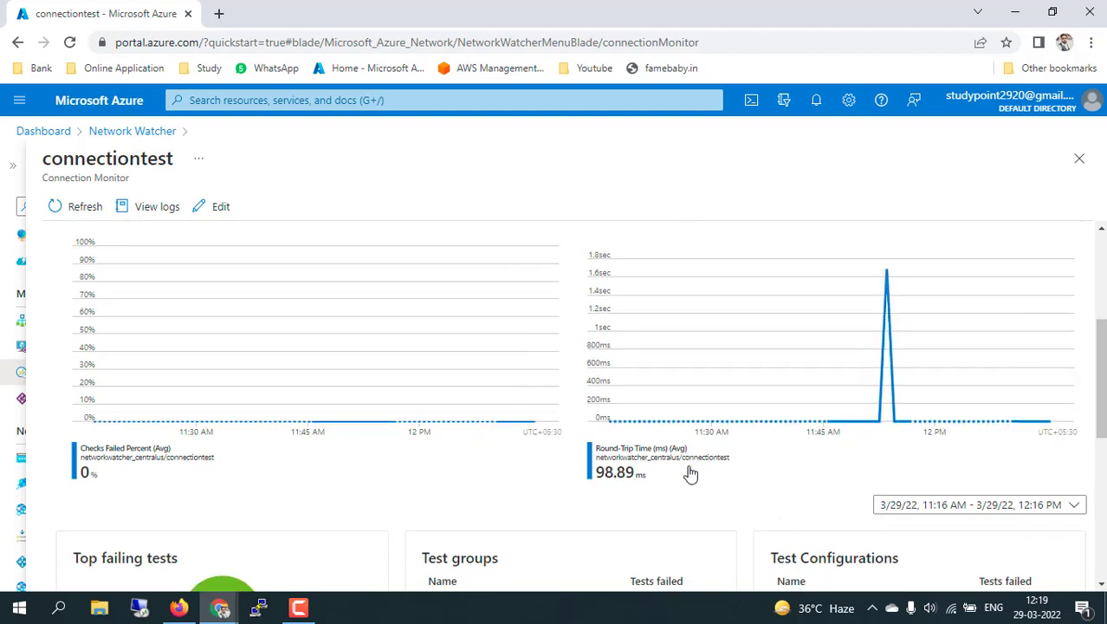
{"action": "scroll", "coordinate": [691, 473], "scroll_direction": "down", "scroll_amount": 5}
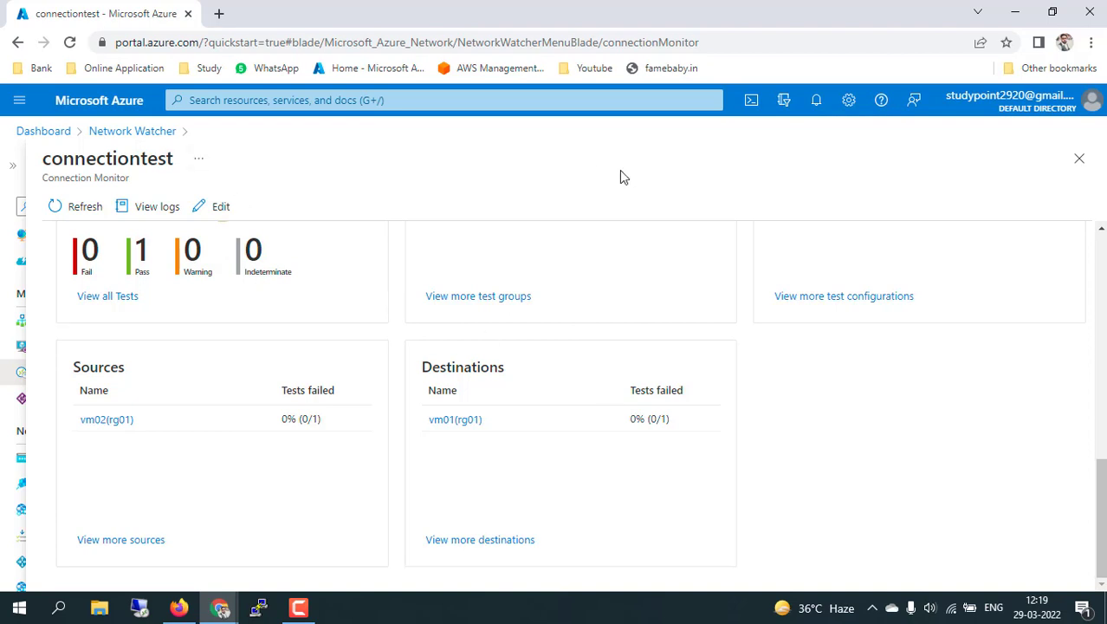
Return to the Network Watcher connection monitor overview and review the status and last polled time of connectiontest.
{"action": "left_click", "coordinate": [141, 131]}
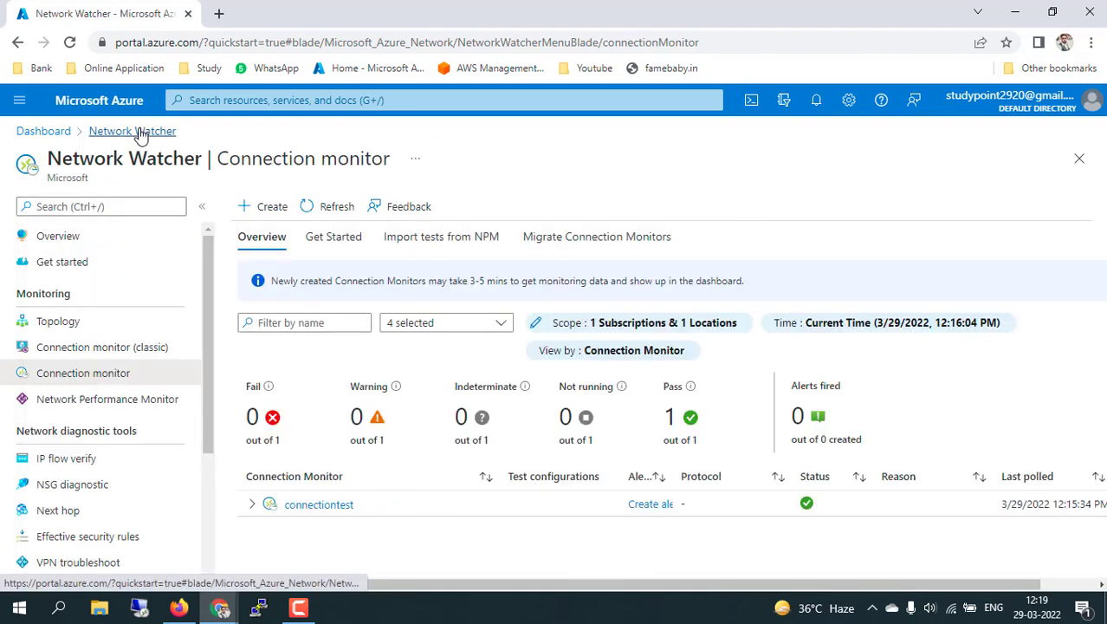
{"action": "left_click", "coordinate": [127, 372]}
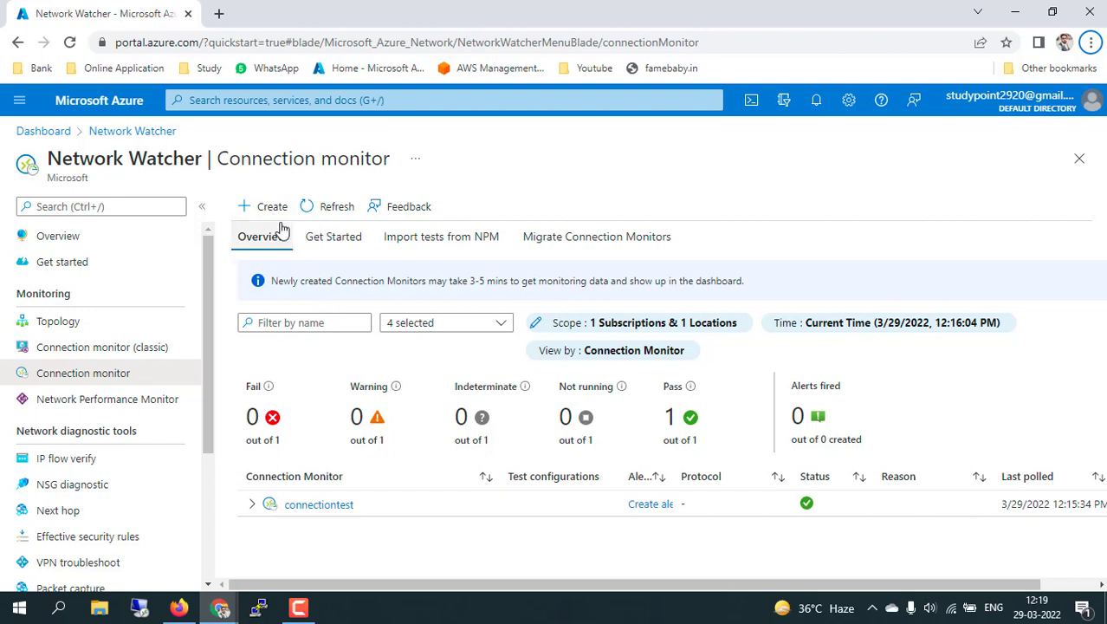
{"action": "scroll", "coordinate": [476, 533], "scroll_direction": "down", "scroll_amount": 1}
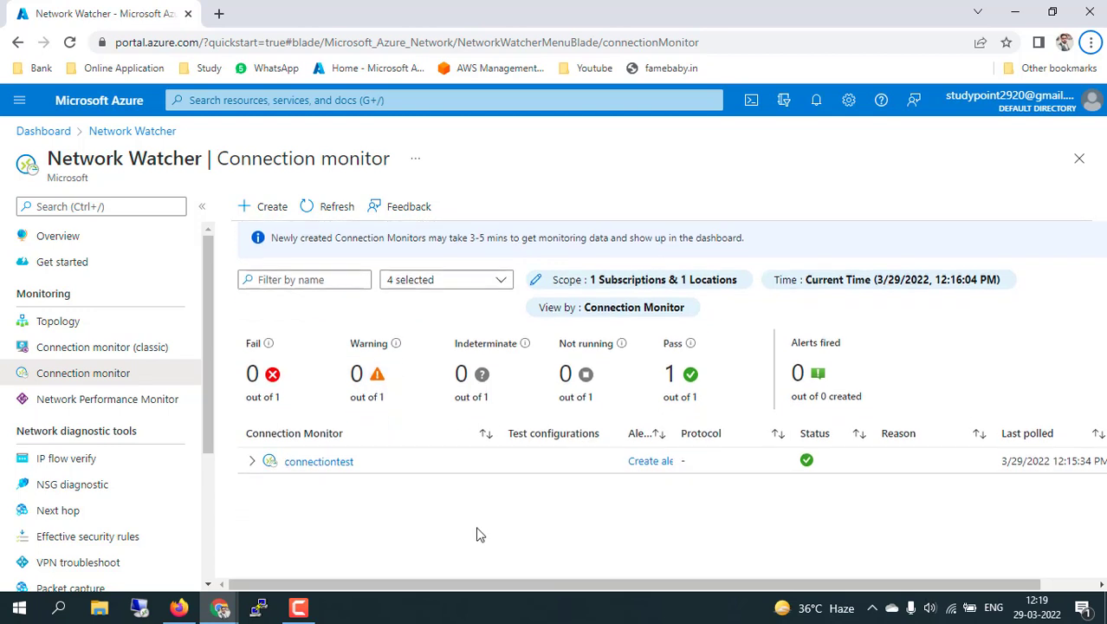